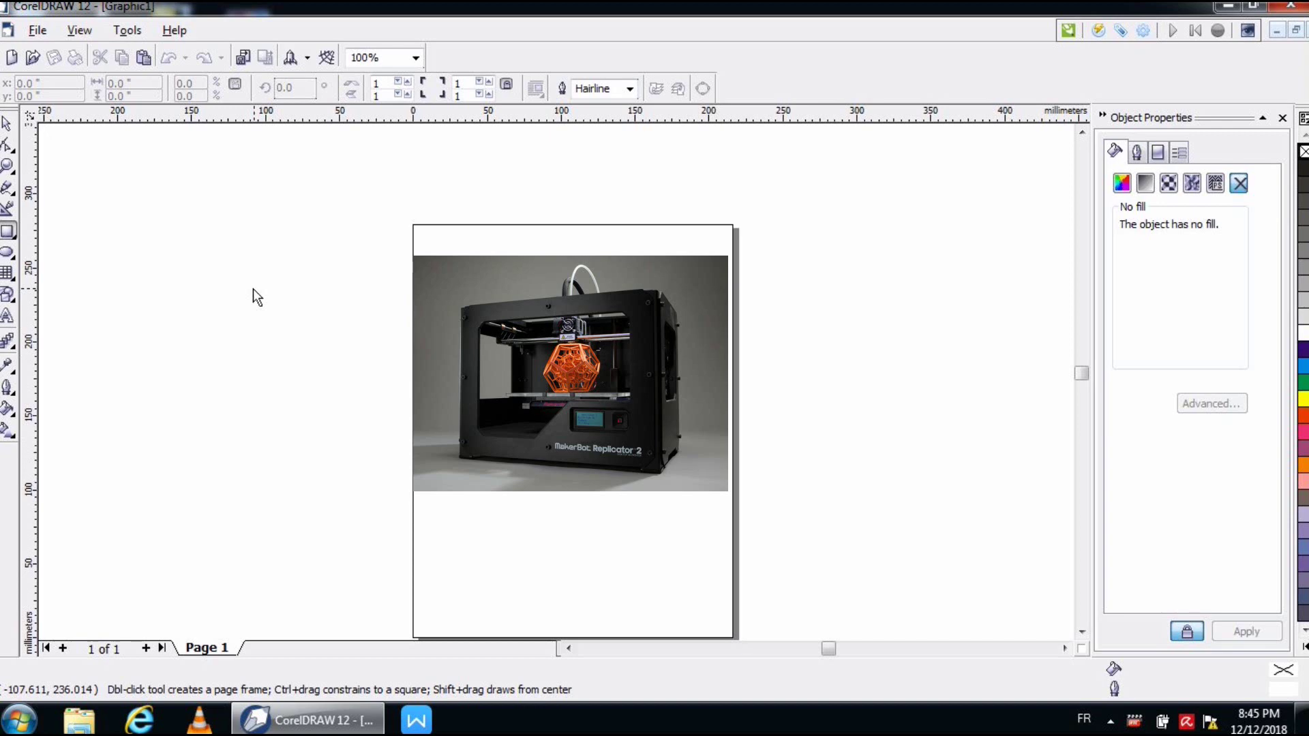
Draw a rectangle on the upper part of the page, show the grid, and zoom in on it.
left_click(9, 126)
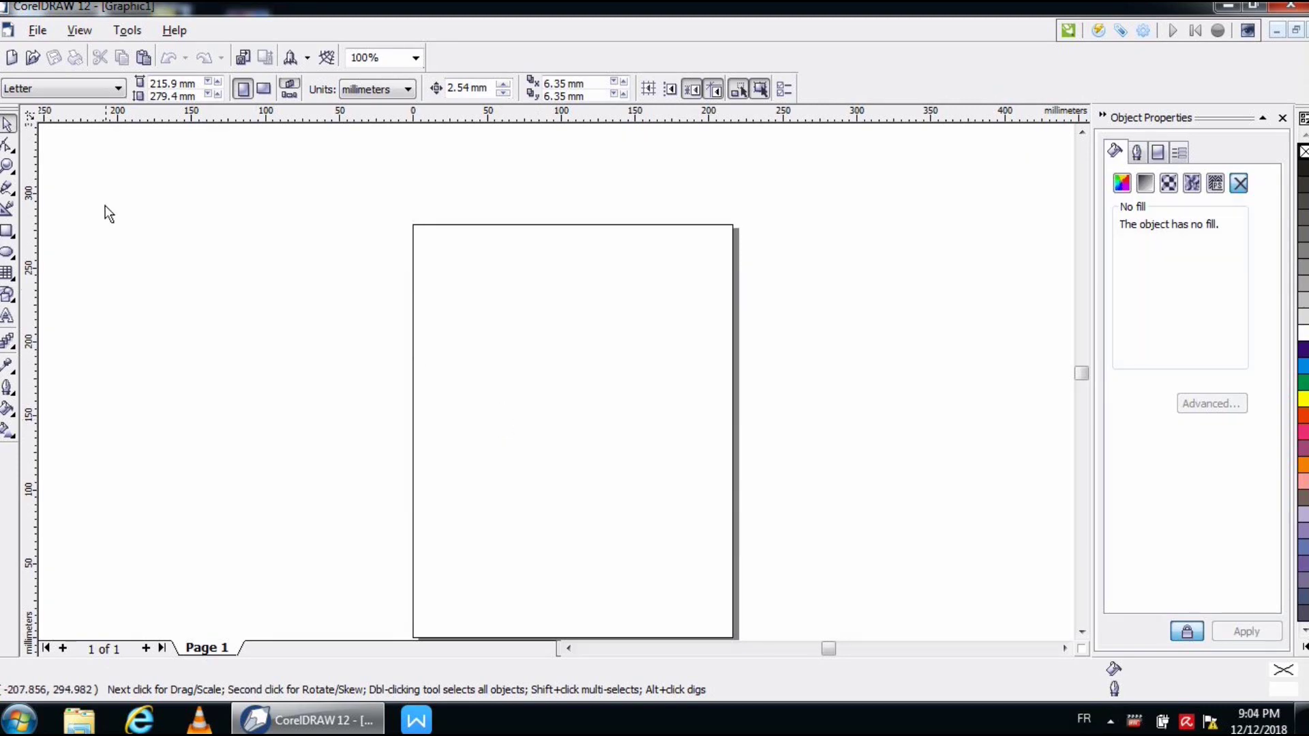
left_click(7, 232)
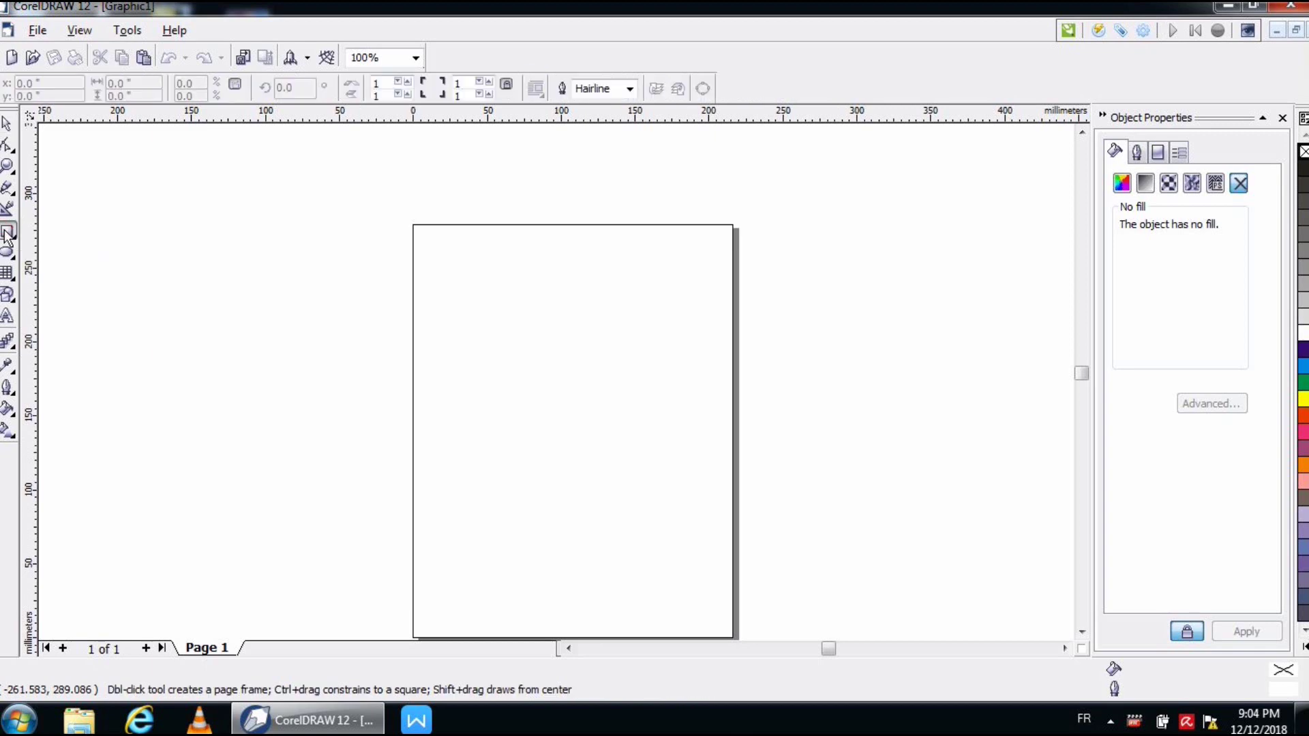
left_click_drag(463, 276, 652, 395)
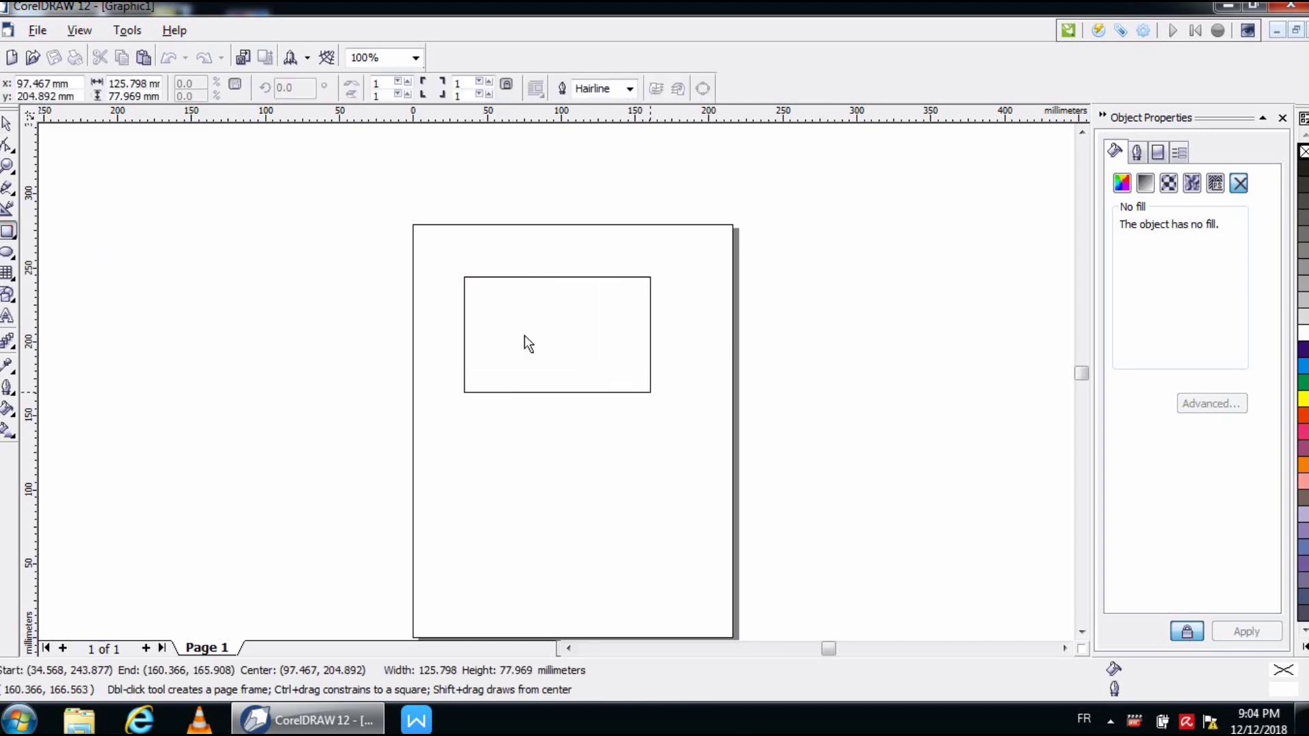
left_click(82, 34)
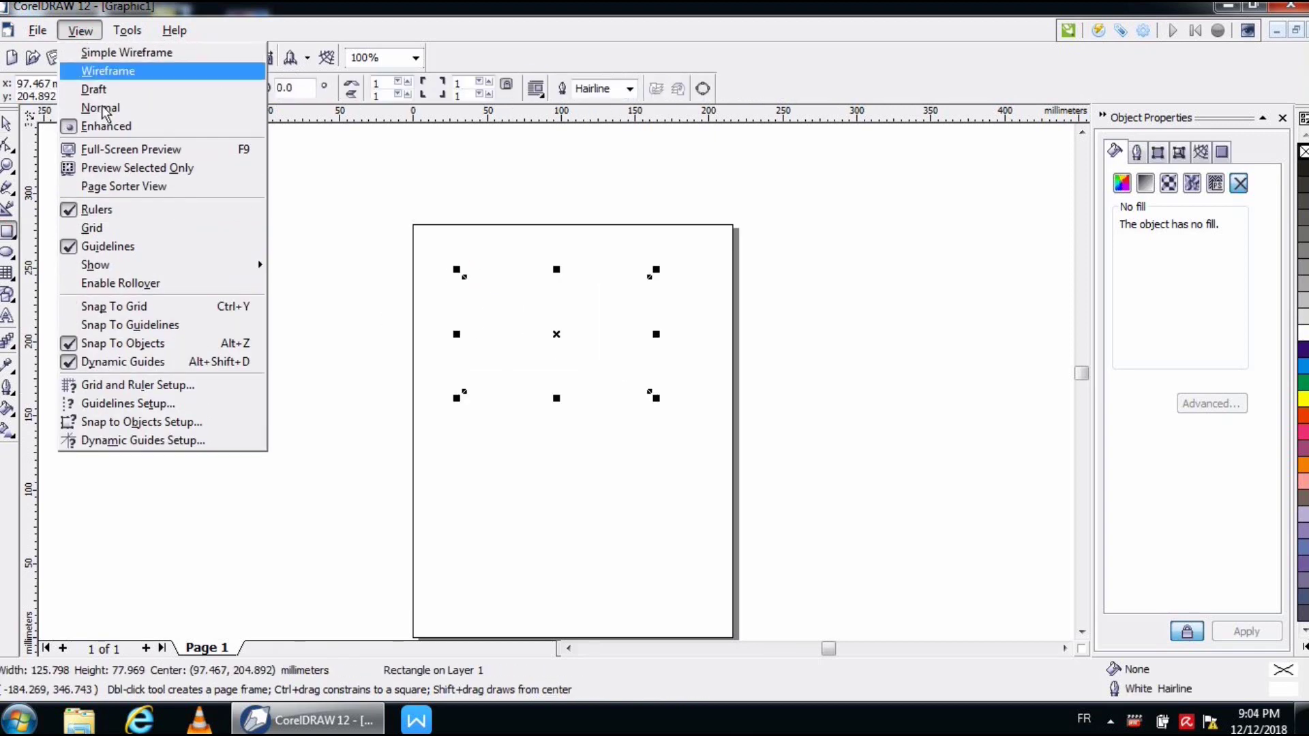
left_click(112, 232)
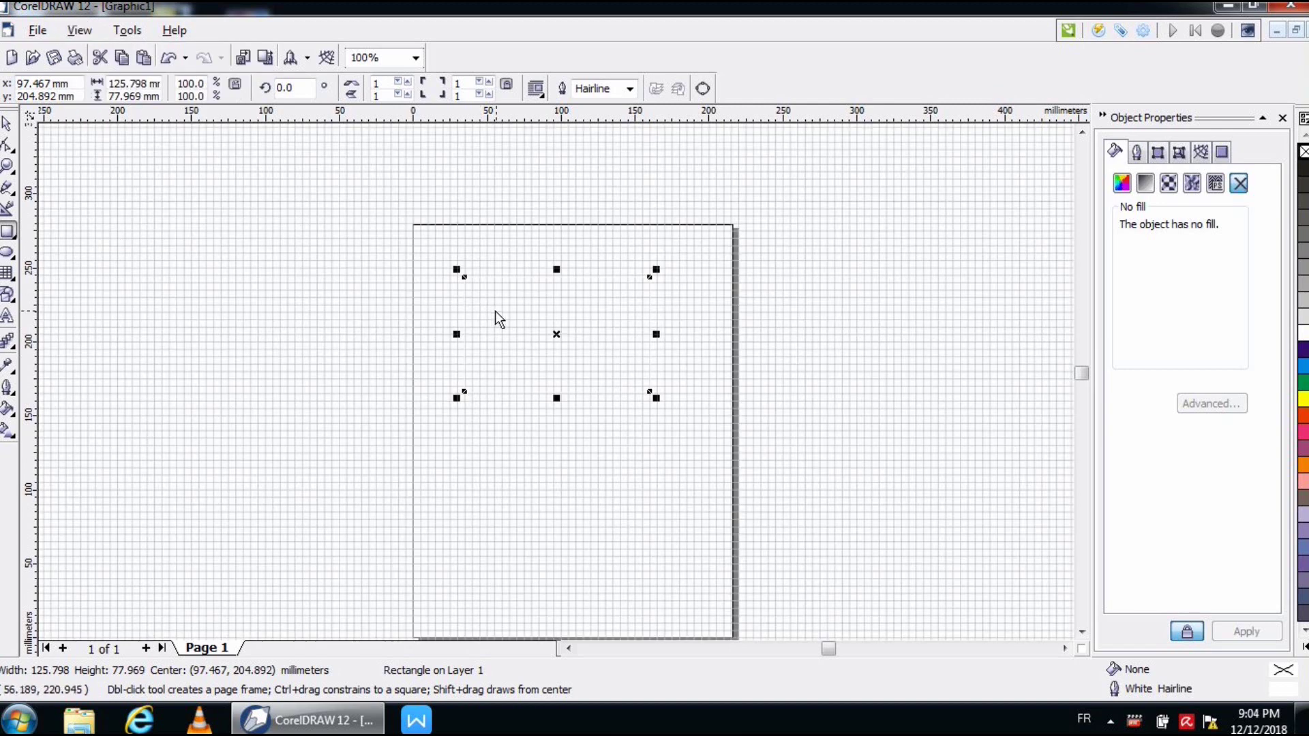
left_click(8, 165)
left_click_drag(383, 225, 770, 447)
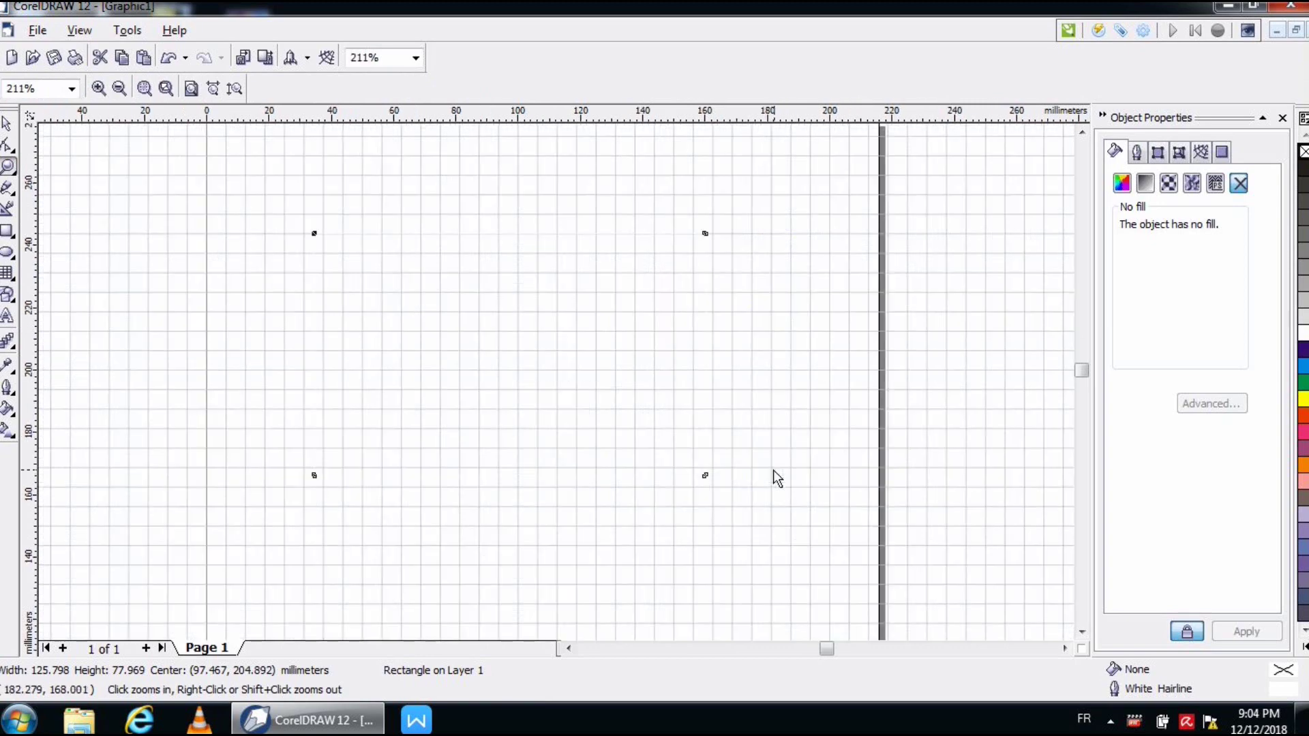
Remove the rectangle's fill and give it a black hairline outline.
left_click(7, 125)
left_click(7, 233)
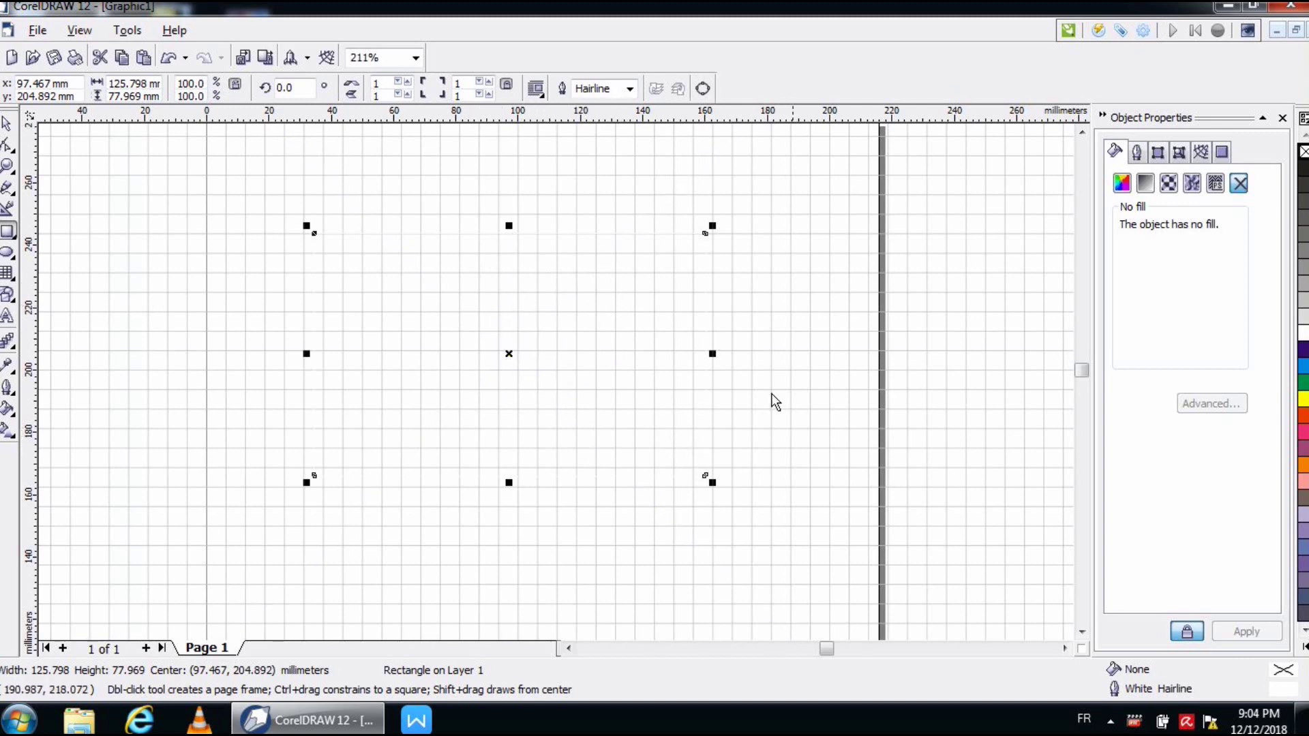
left_click(1302, 167)
right_click(1302, 168)
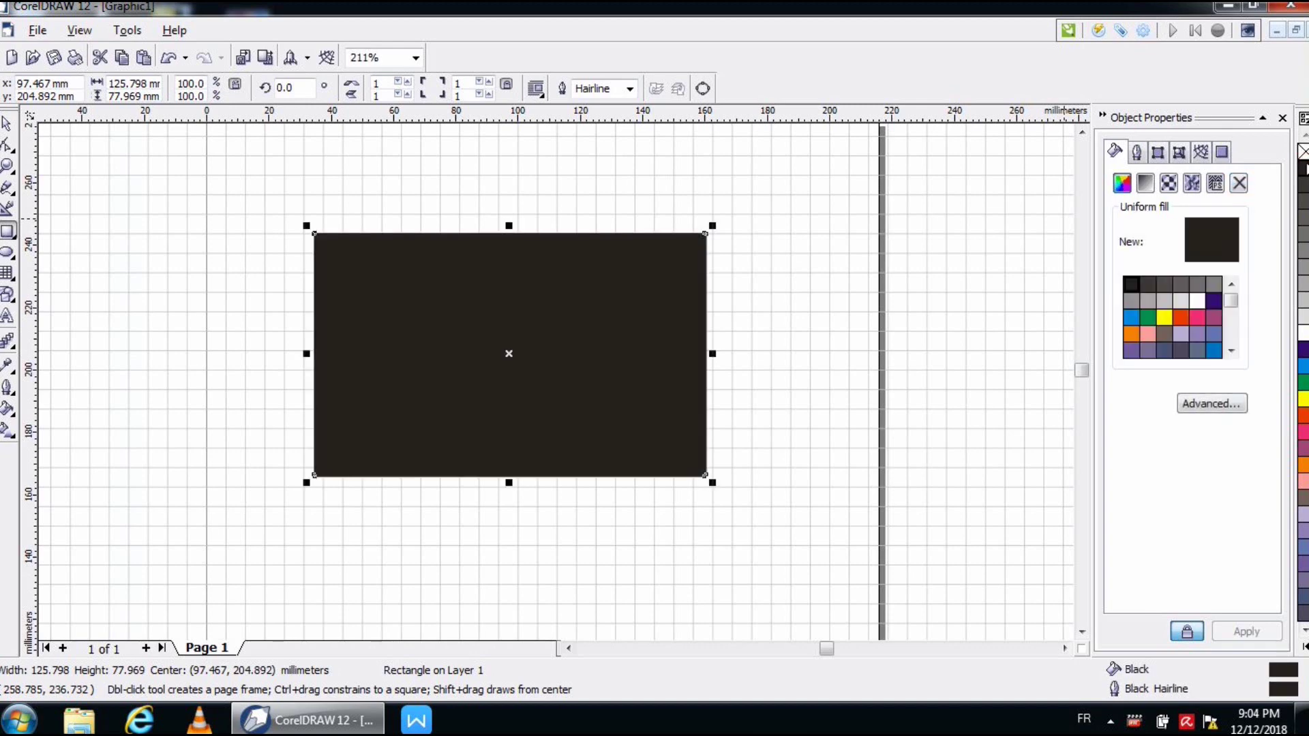
right_click(1303, 151)
left_click(1303, 151)
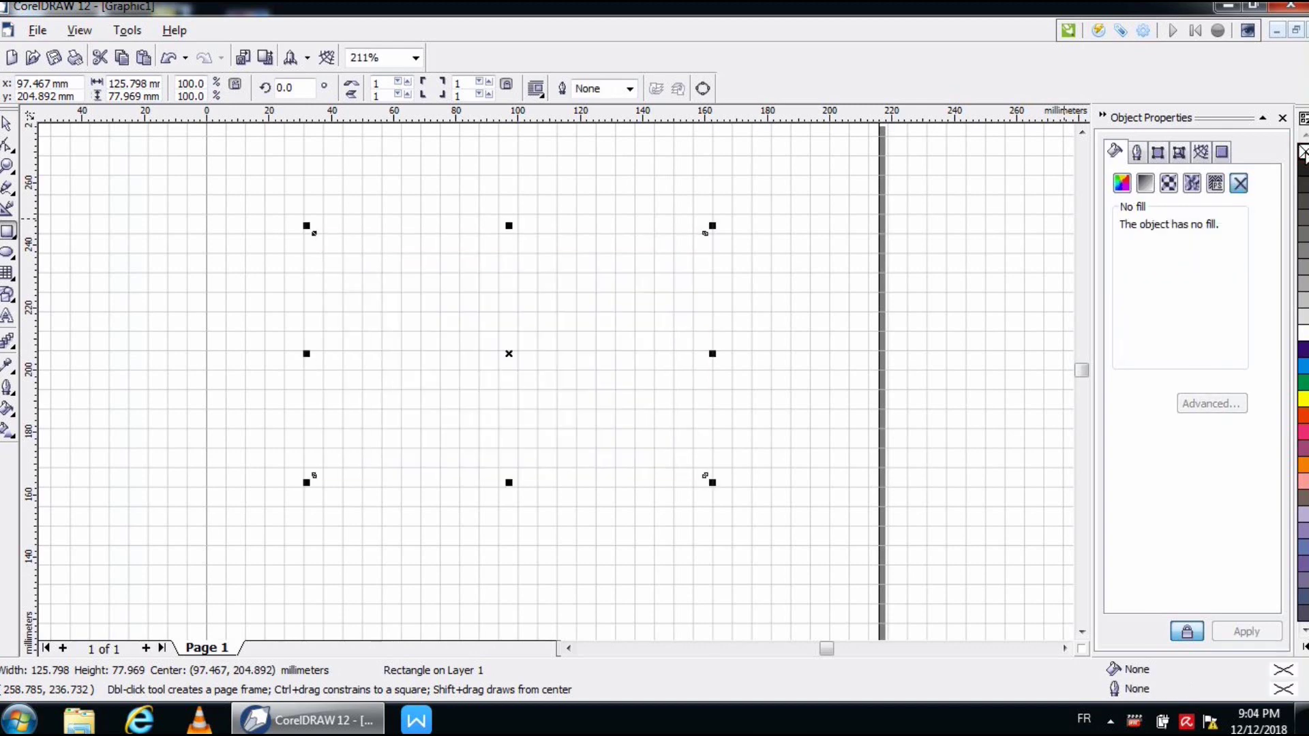
right_click(1303, 168)
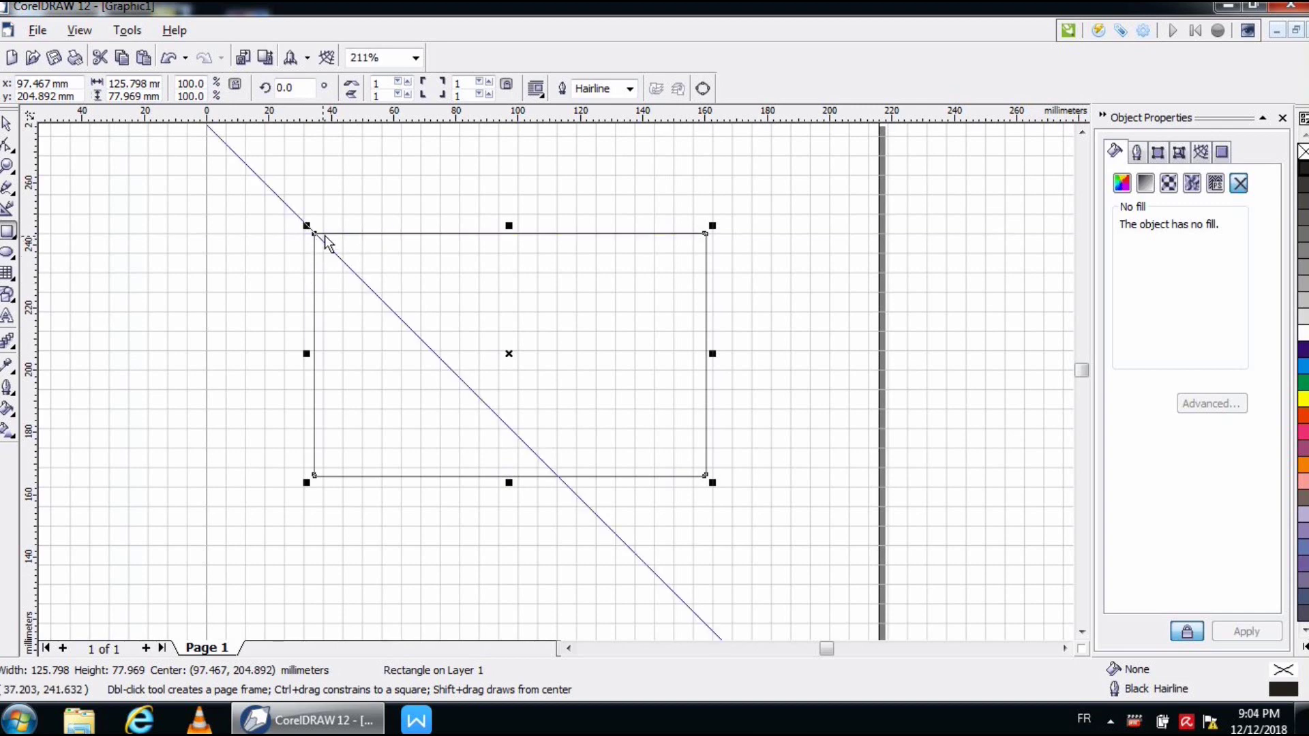
Round all four rectangle corners to 20 and move it up and to the left.
left_click(458, 82)
type("20")
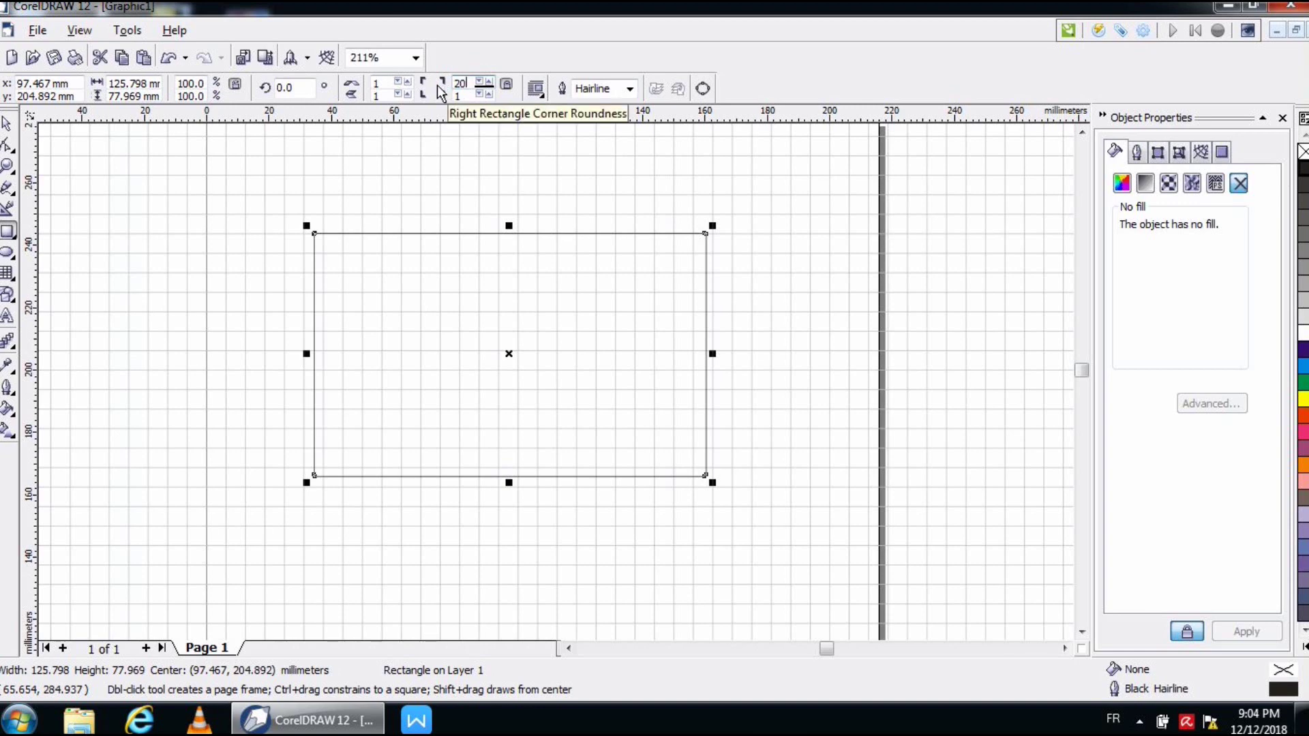
key("Return")
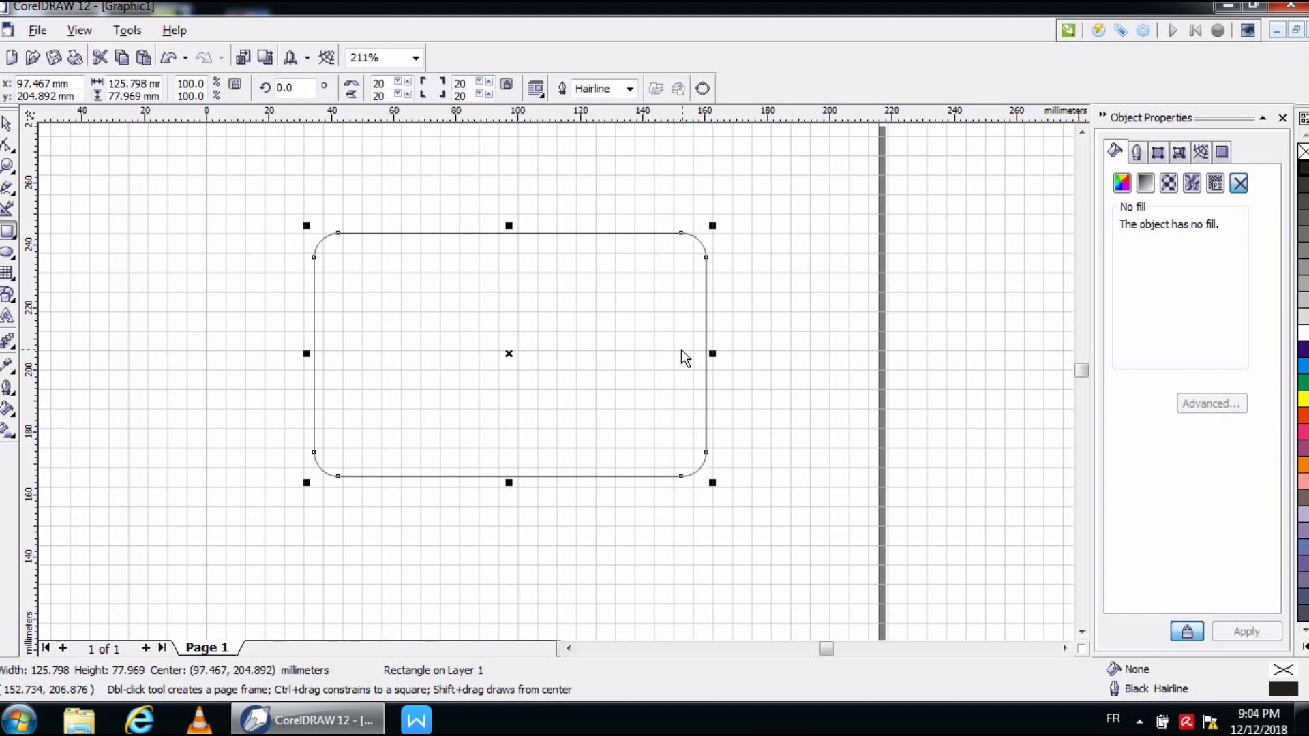
left_click(6, 123)
left_click_drag(459, 365, 389, 326)
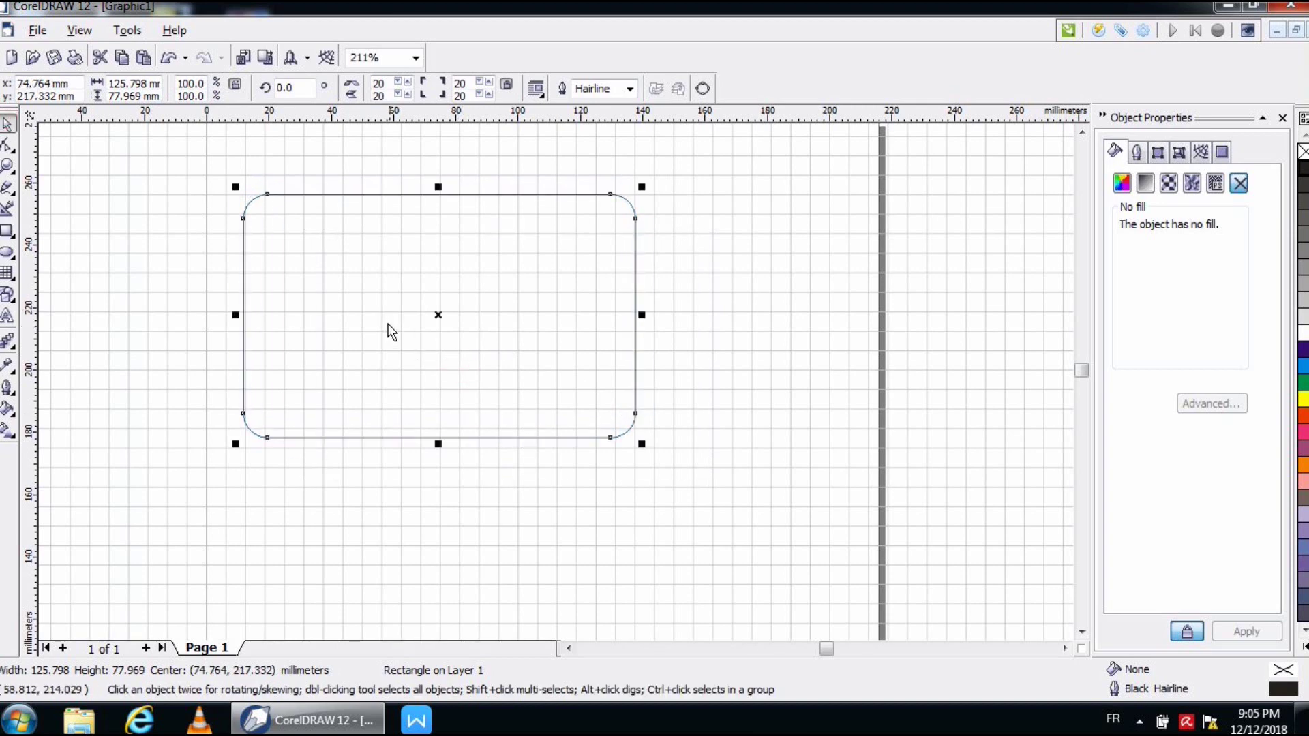
Resize the rounded rectangle to 150 mm wide by 80 mm tall.
left_click(140, 83)
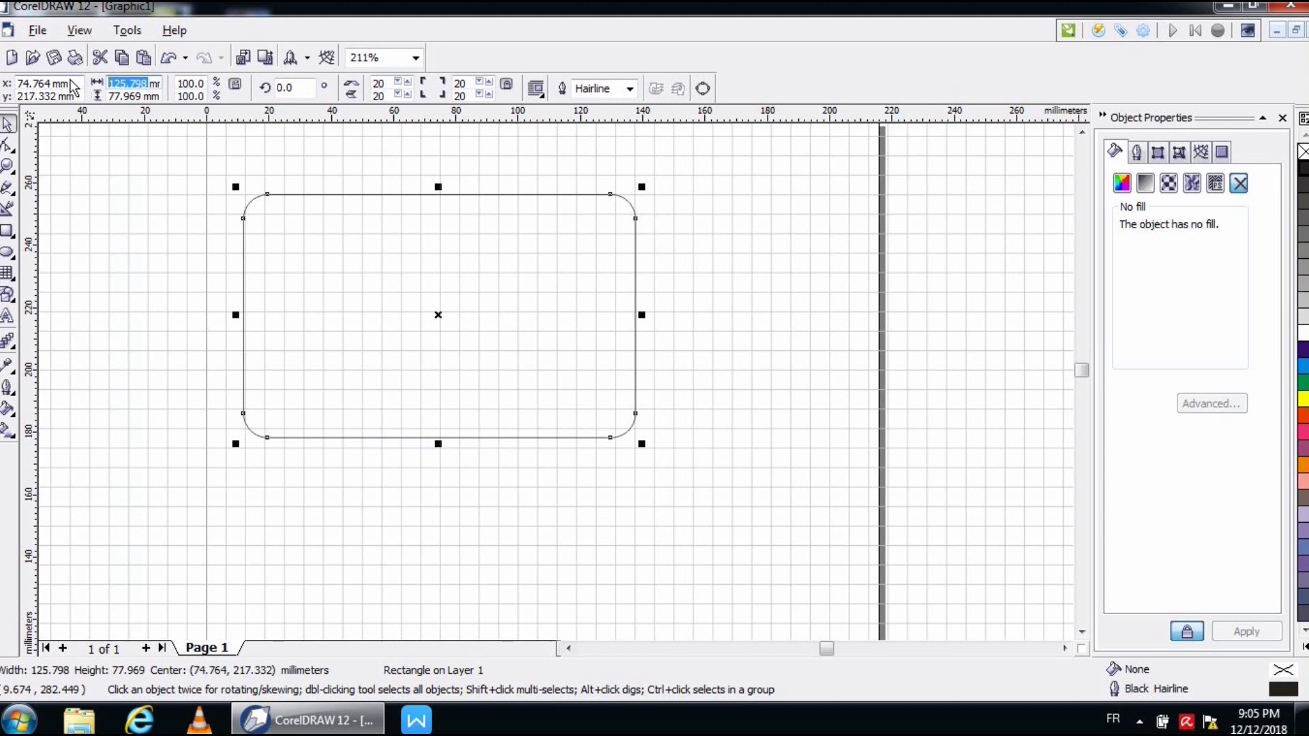
type("15")
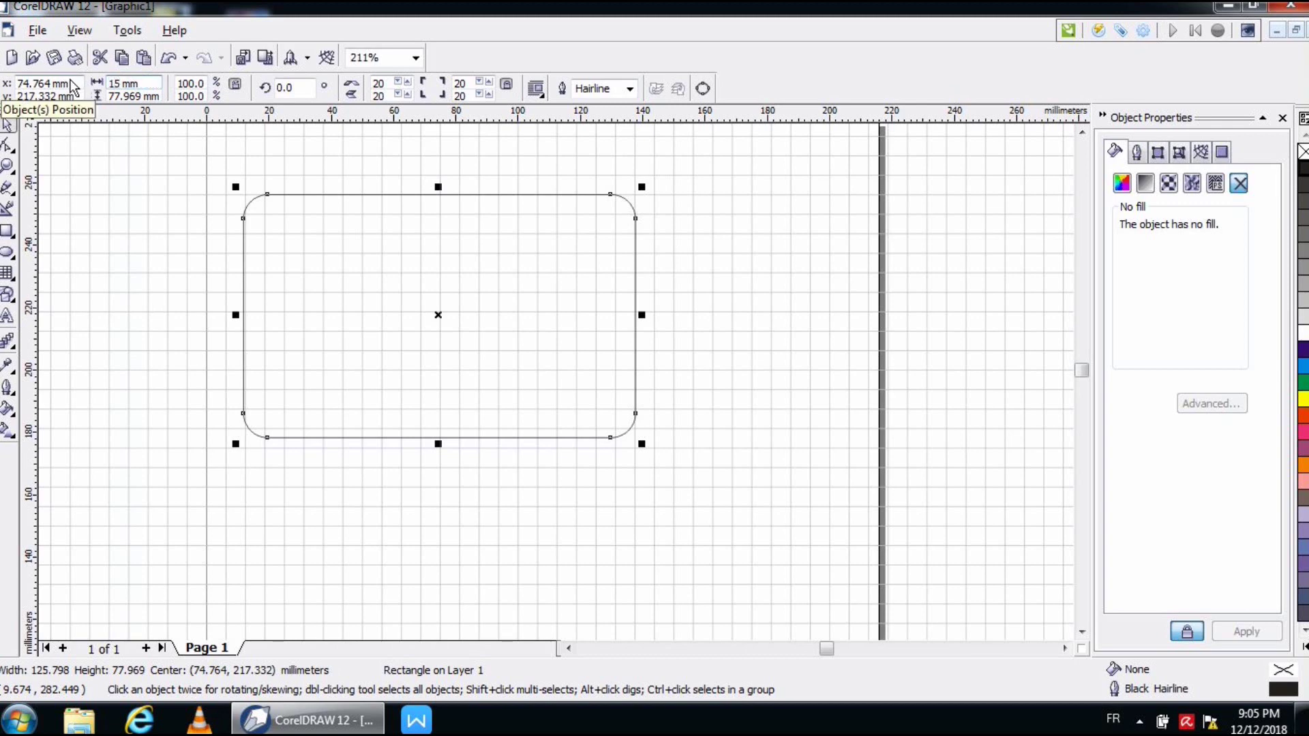
type("0")
key("Return")
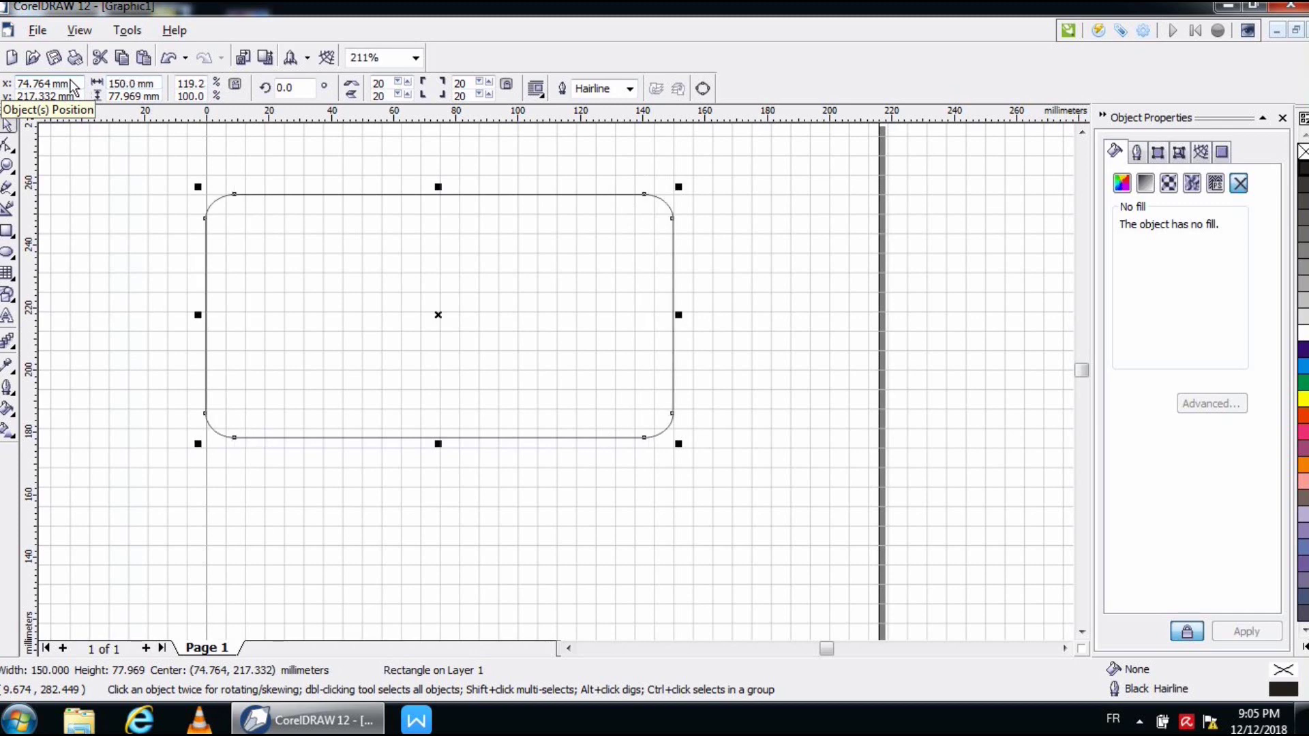
left_click(142, 95)
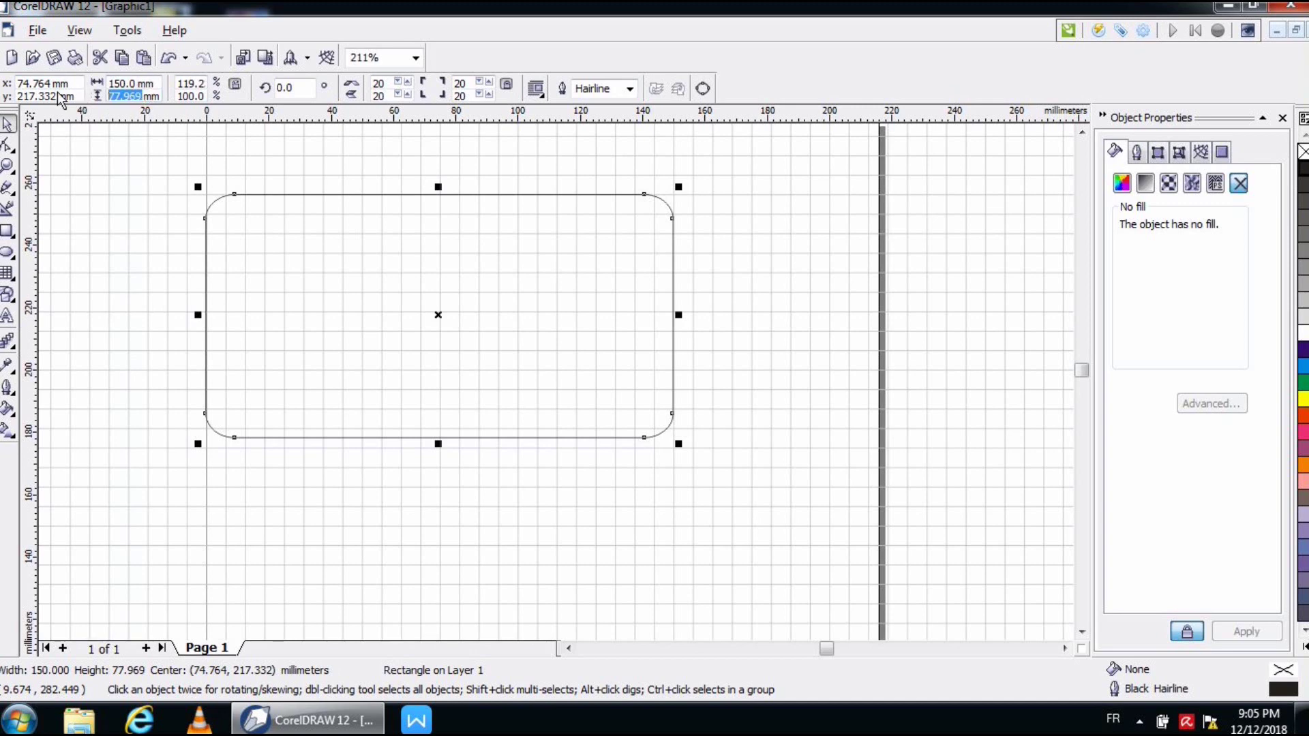
type("80")
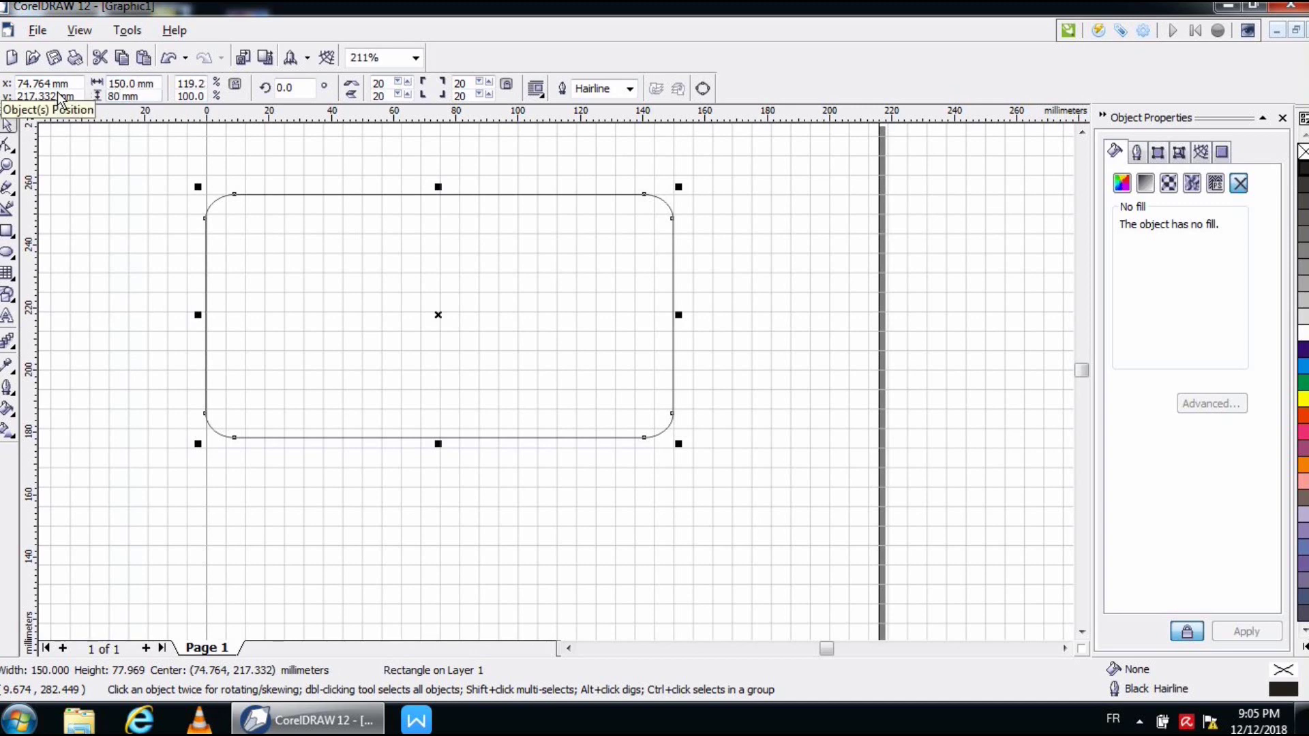
key("Return")
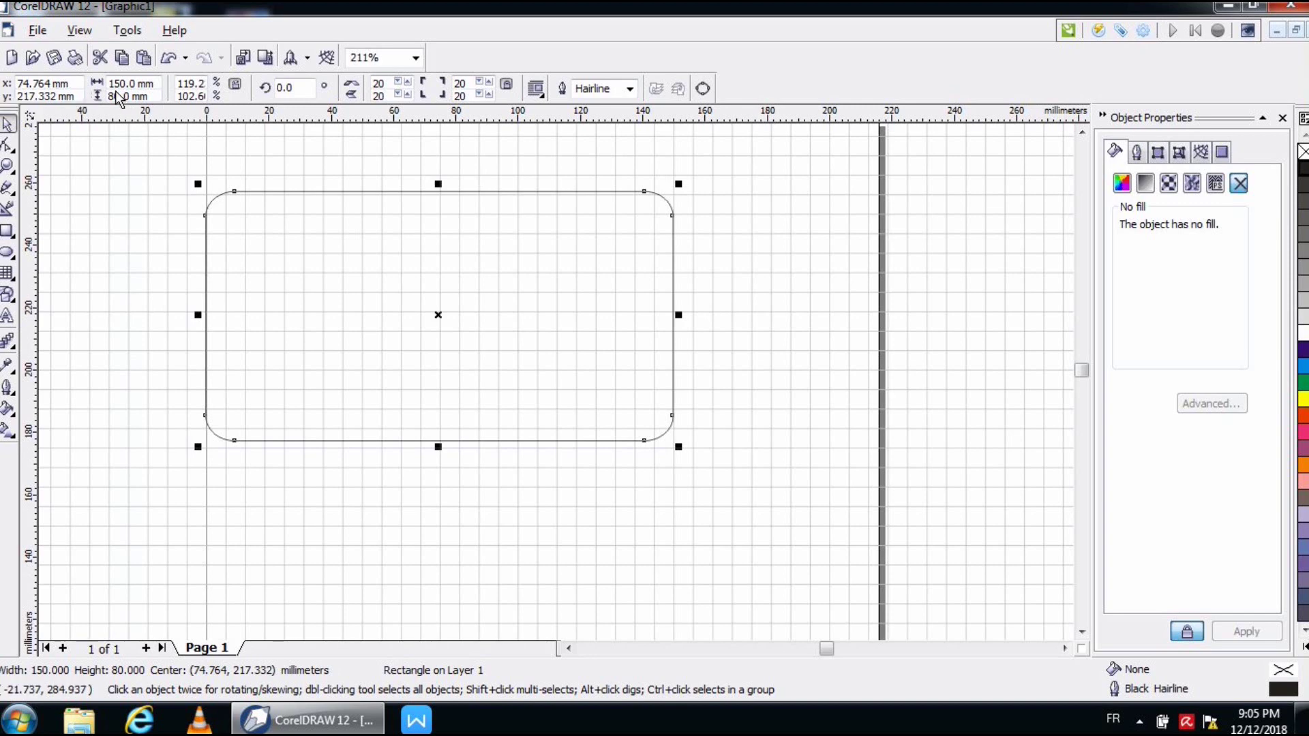
left_click(67, 321)
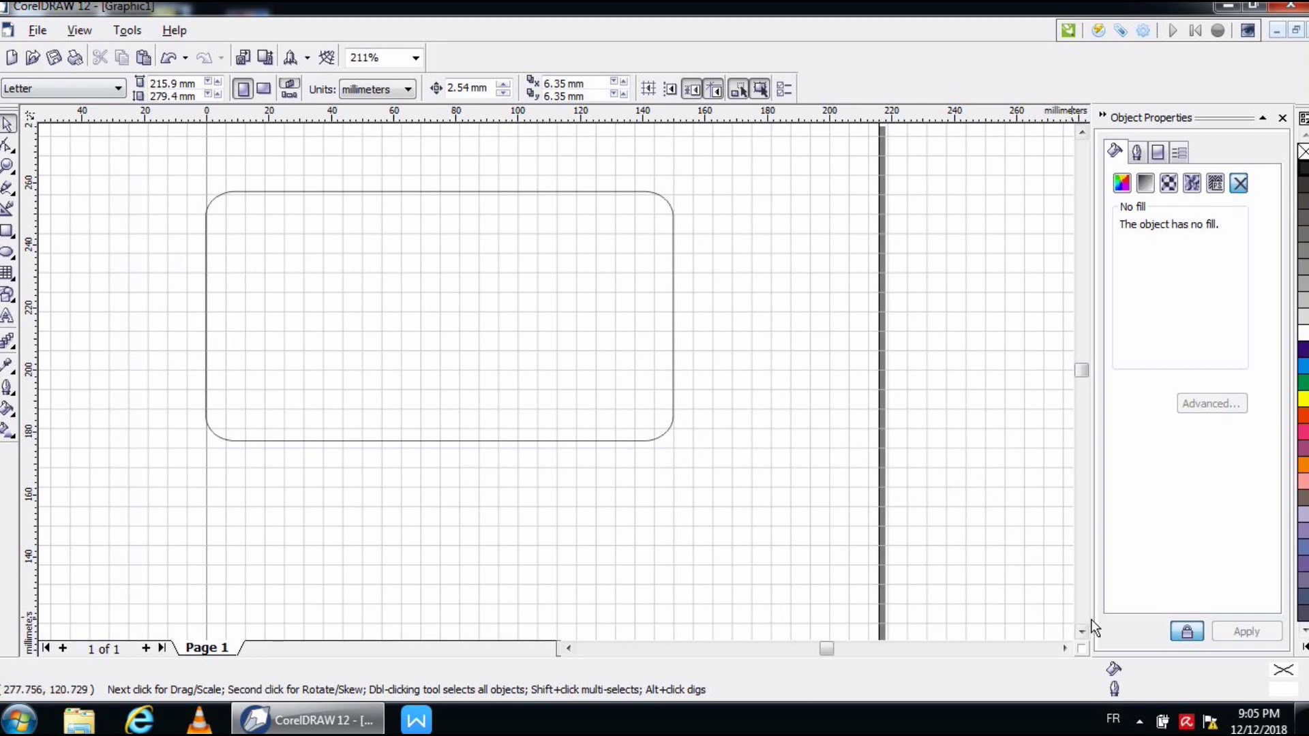
Draw a tall rectangle below the rounded housing and shift it slightly right.
scroll(1082, 632, "down", 2)
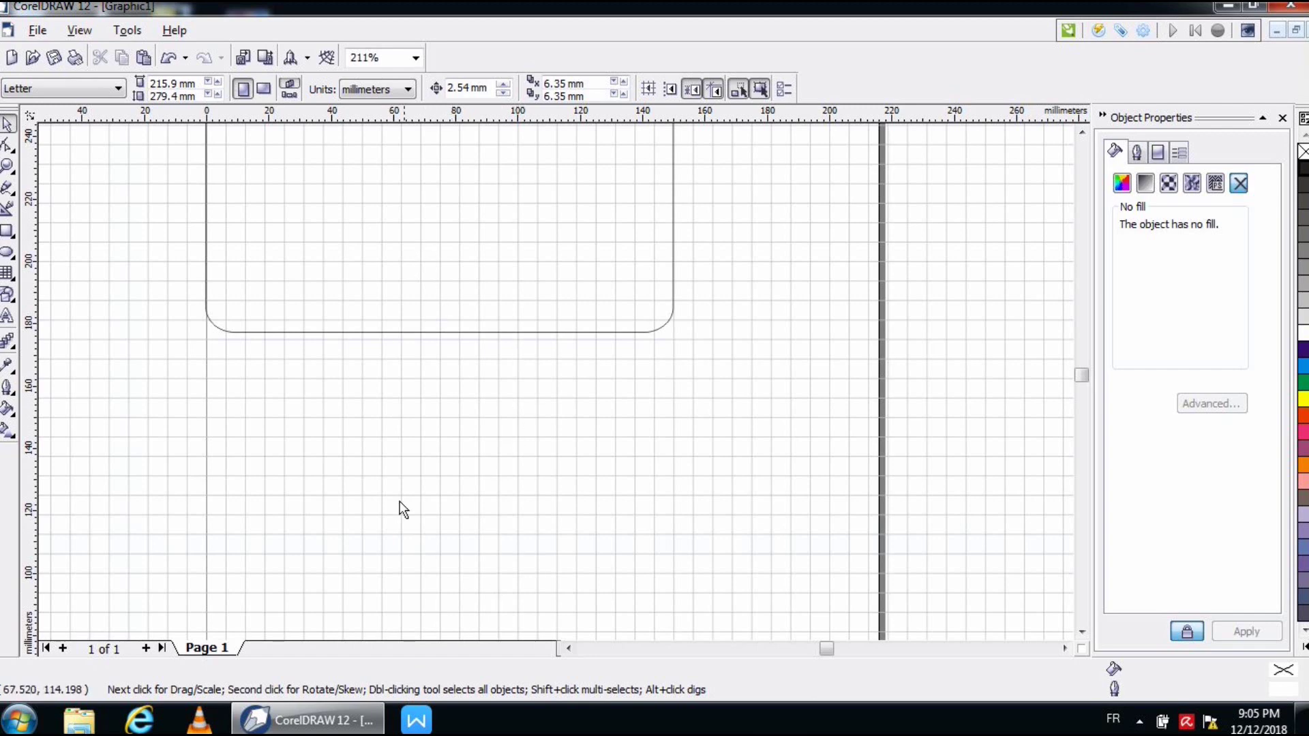
left_click(15, 232)
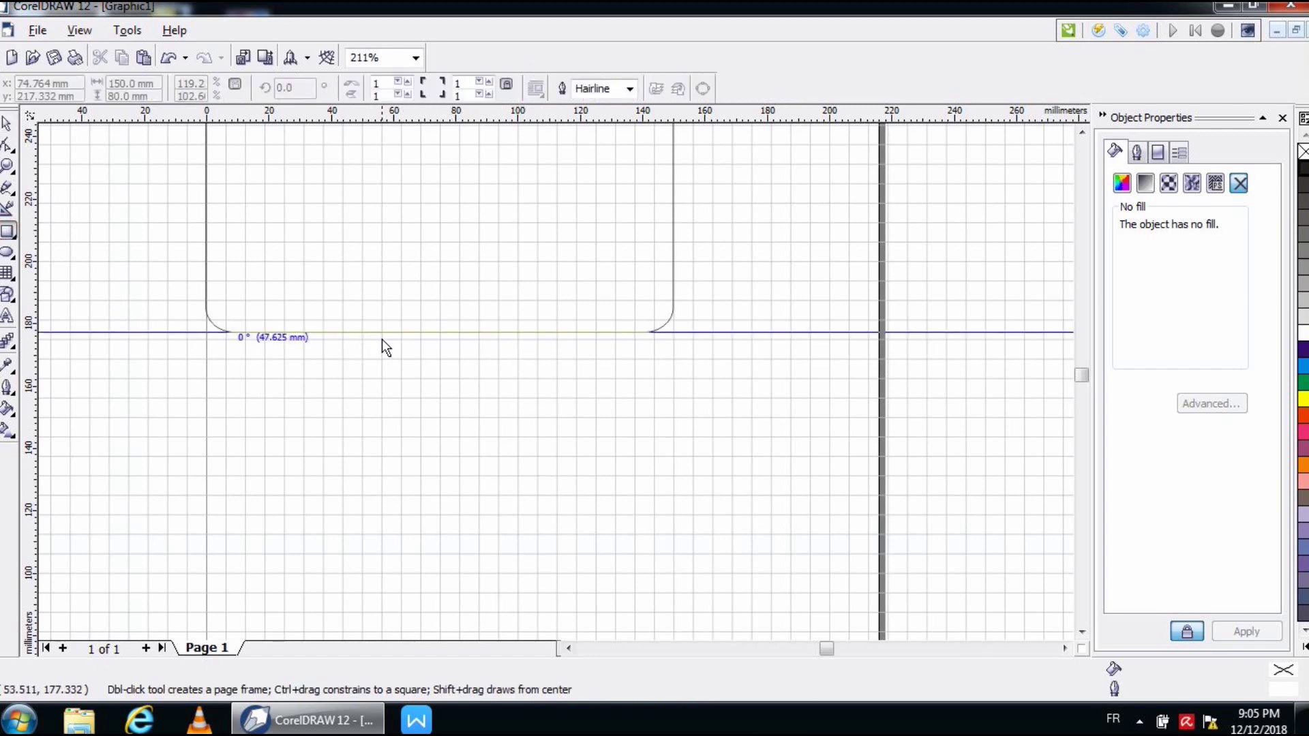
mouse_move(361, 332)
left_mouse_down()
mouse_move(483, 518)
mouse_move(515, 620)
mouse_move(499, 620)
left_mouse_up()
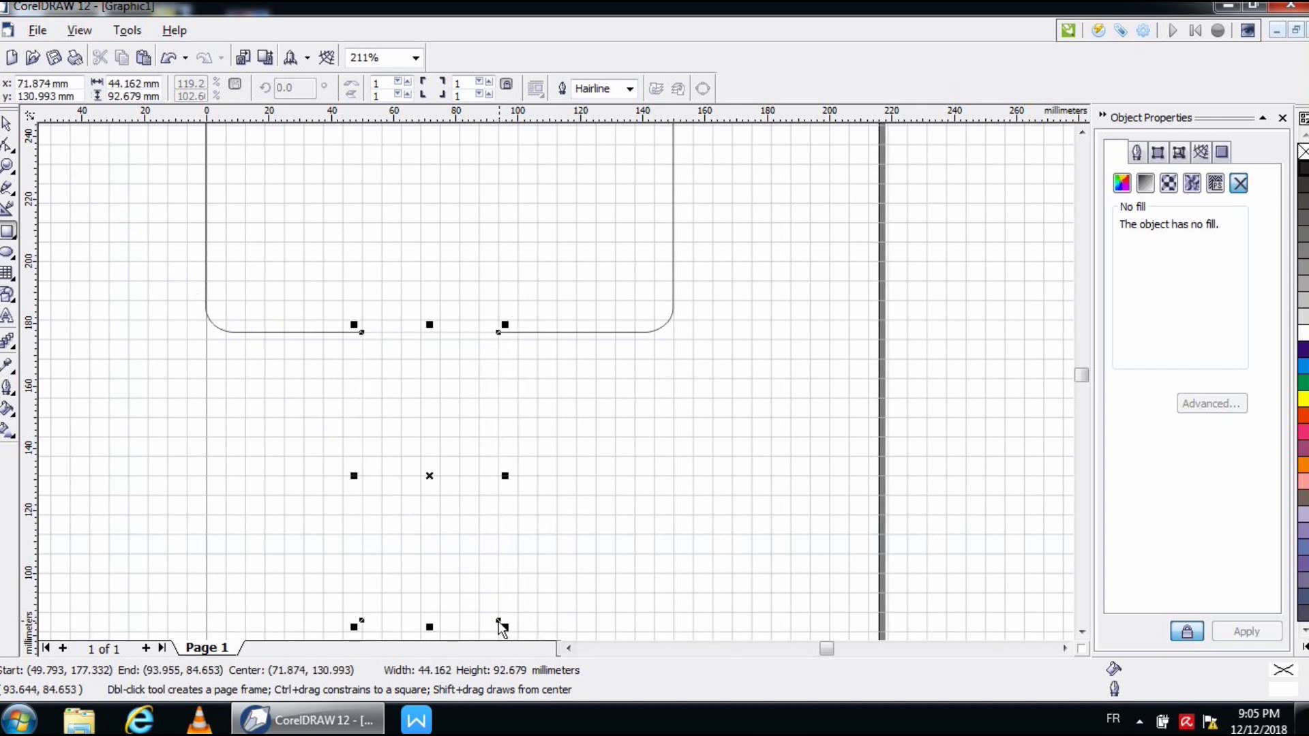
left_click(7, 124)
left_click_drag(434, 467, 452, 465)
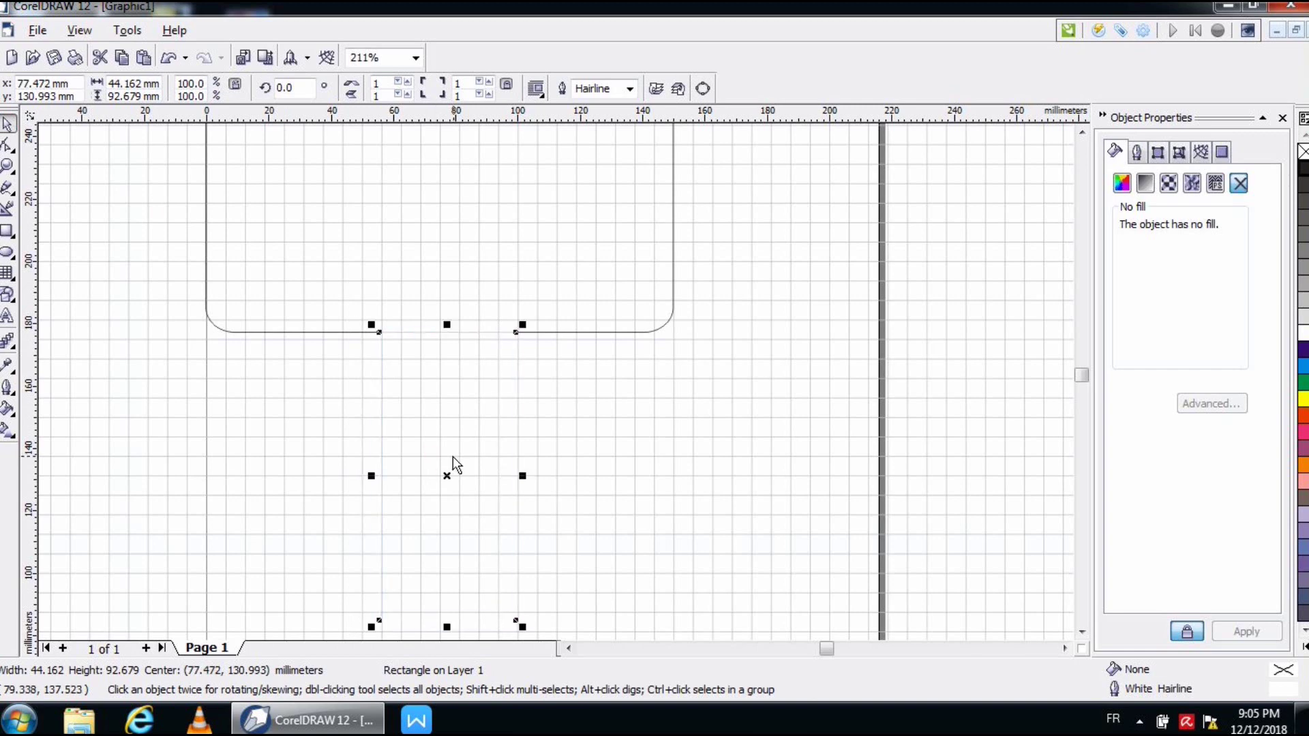
Give the tall rectangle no fill and a black outline, then scroll the view down.
right_click(1303, 171)
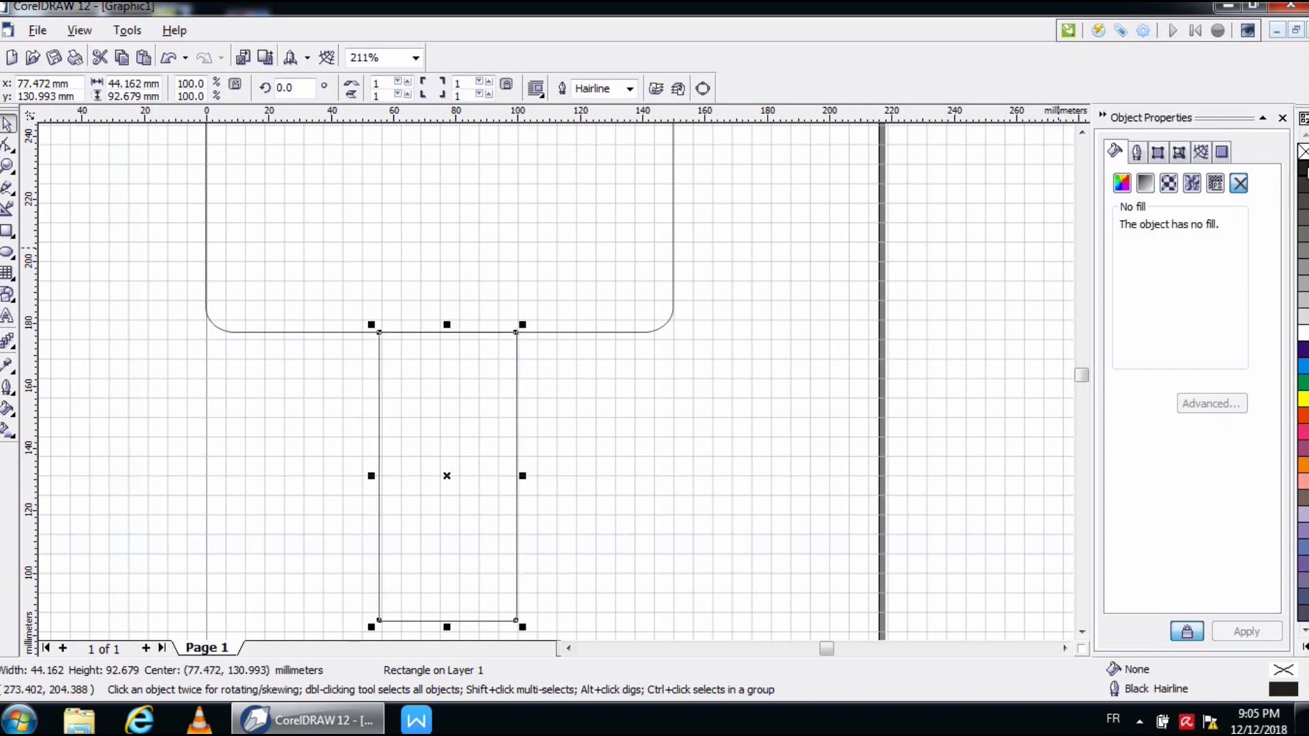
left_click(1304, 170)
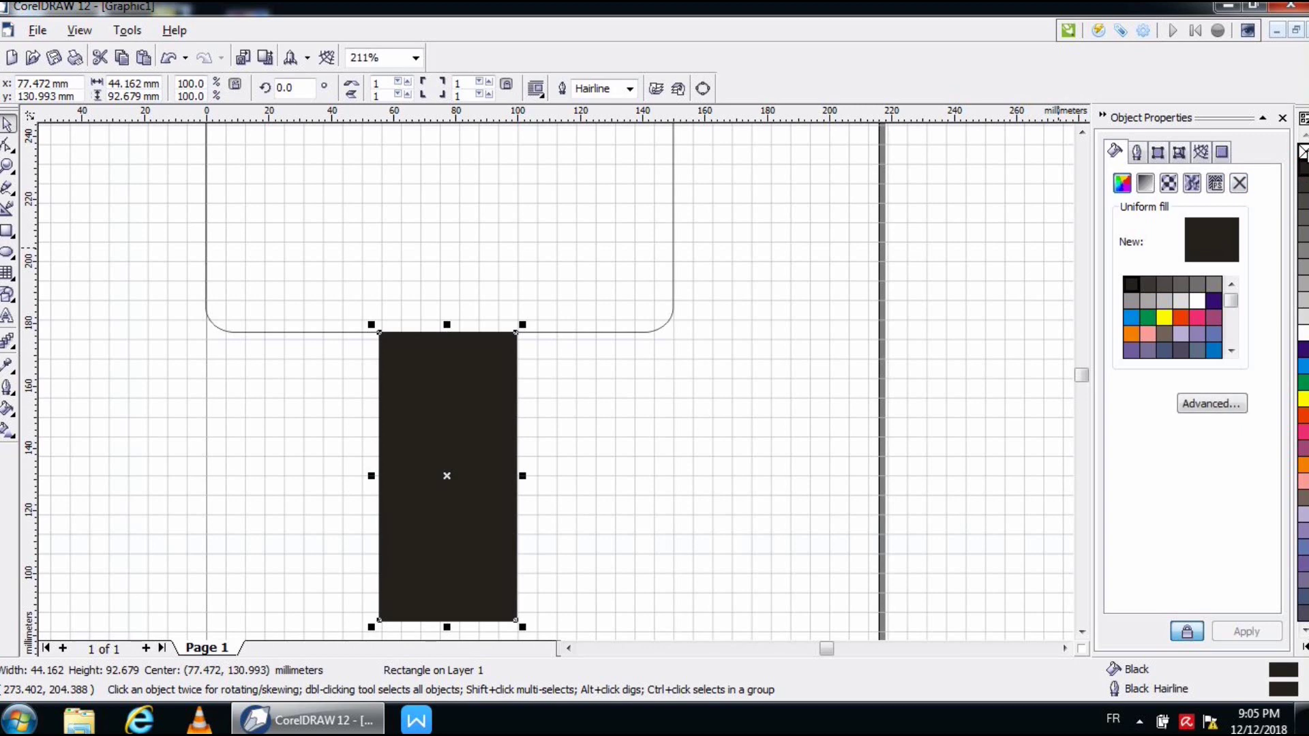
right_click(1304, 153)
left_click(1304, 152)
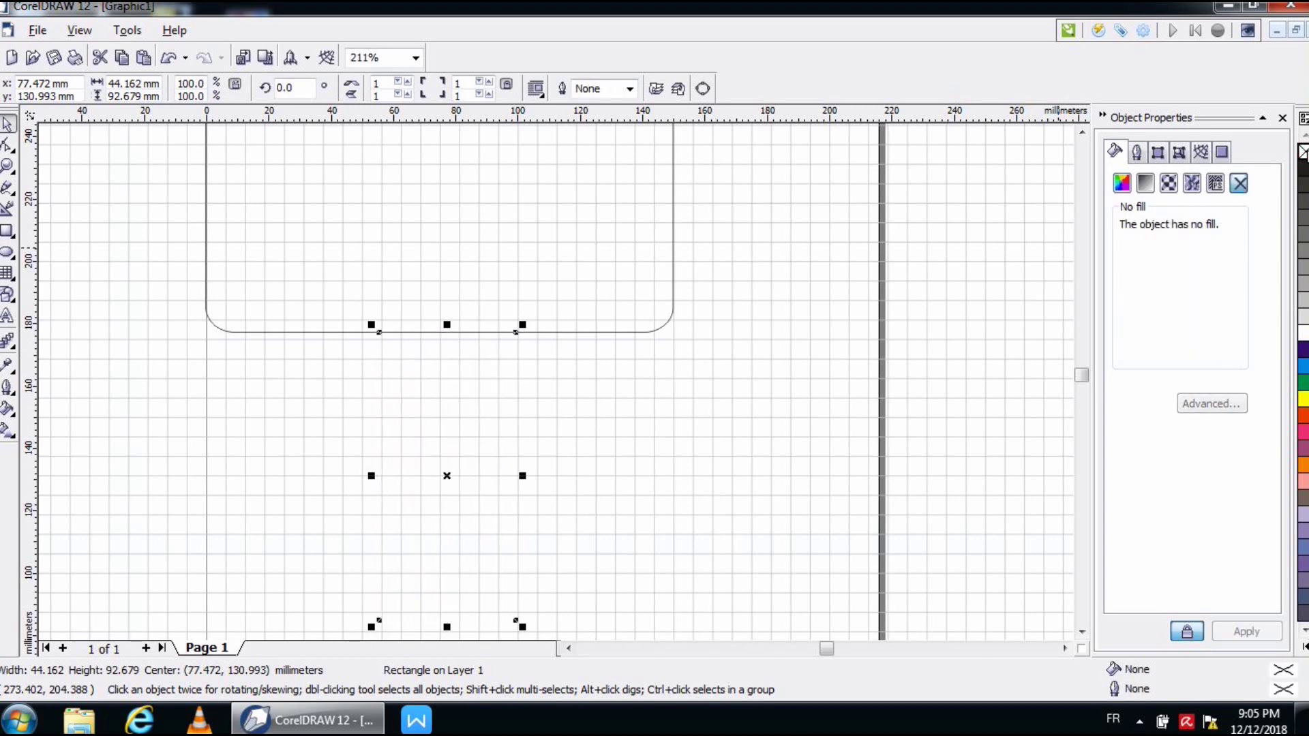
right_click(1304, 171)
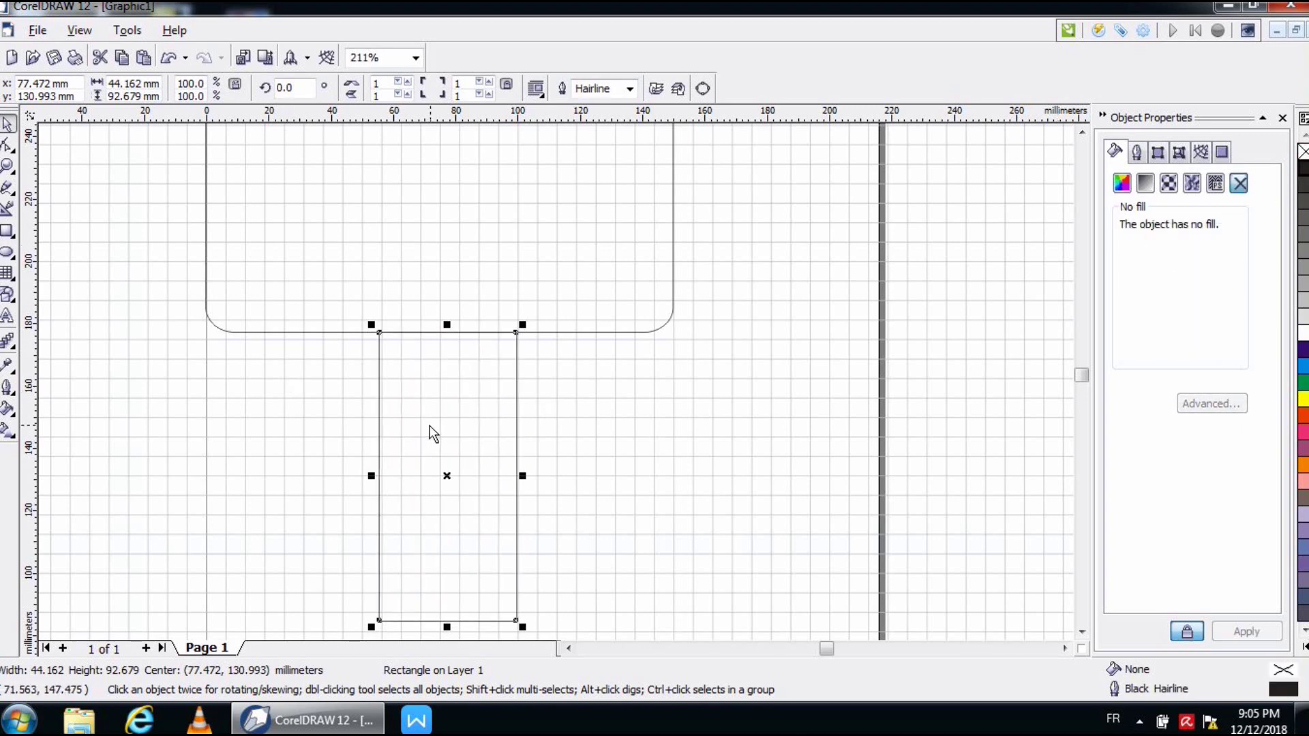
left_click(1082, 632)
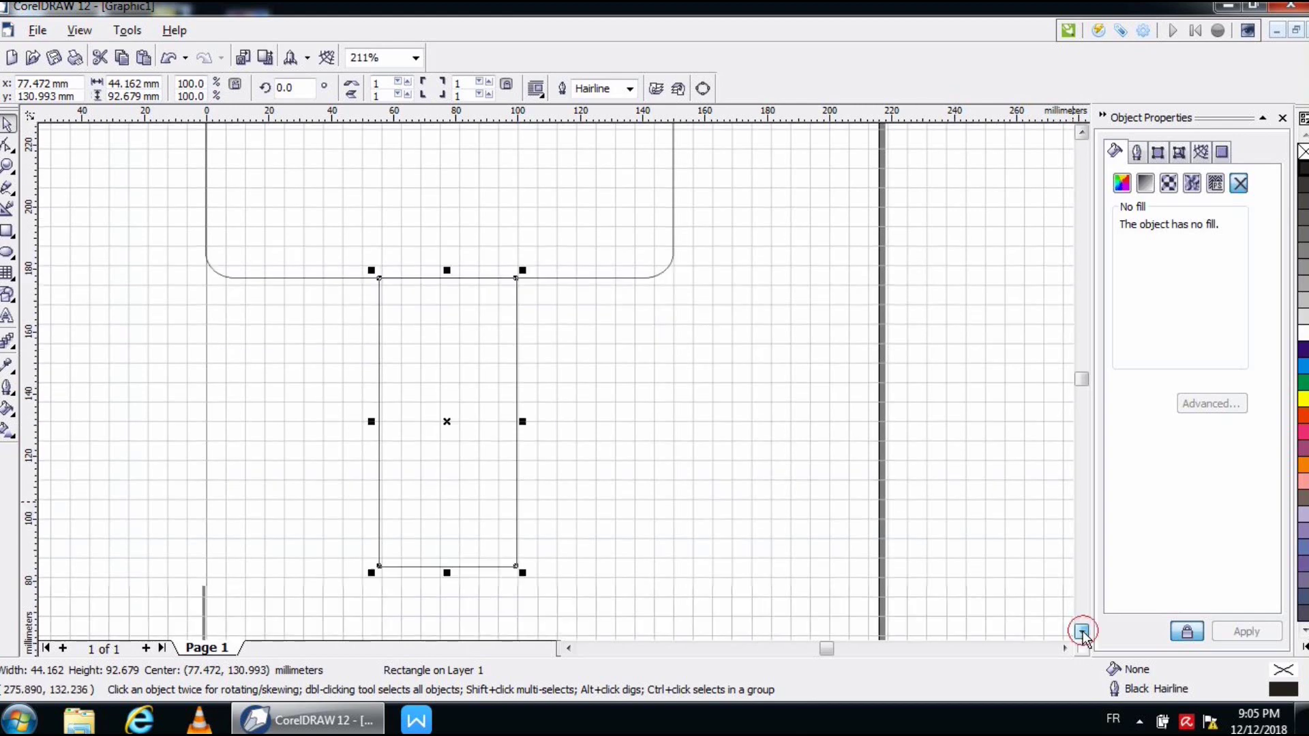
left_click(1081, 631)
left_click(1082, 632)
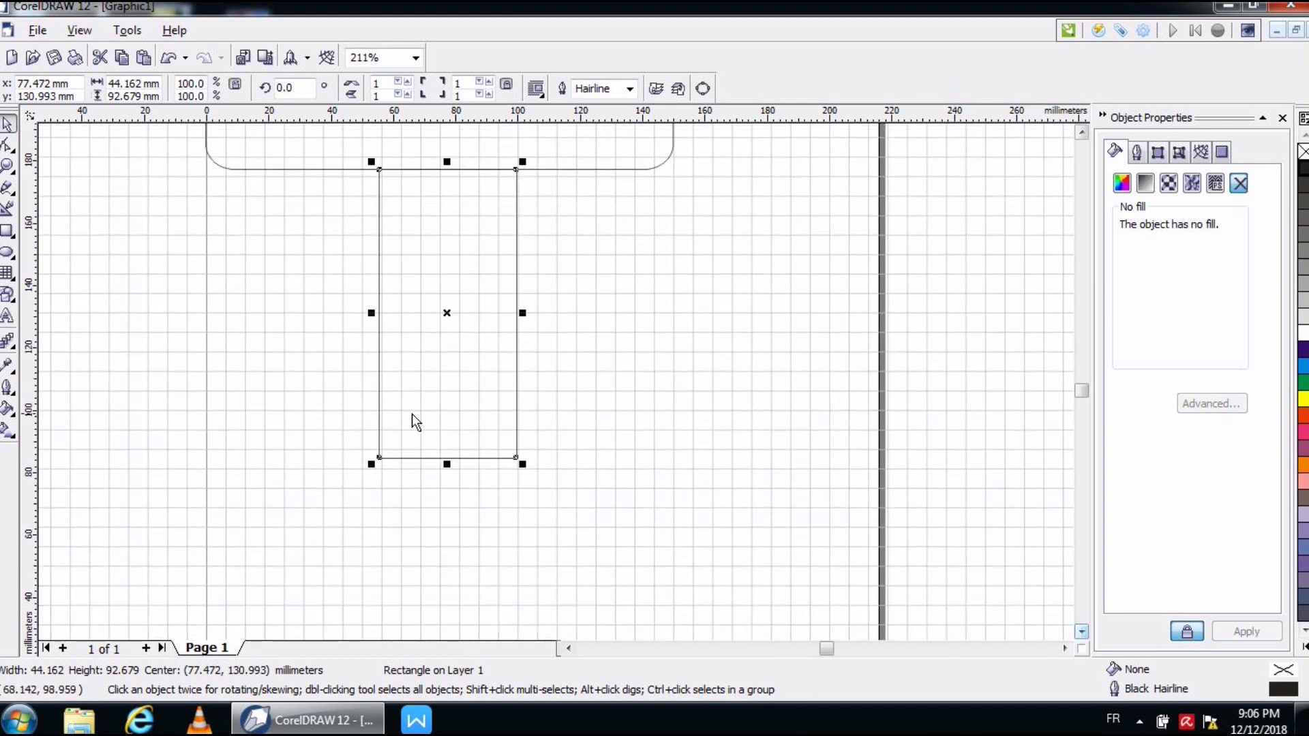
left_click(447, 465)
Stretch the narrow rectangle's bottom edge down until it is 114.449 mm tall.
left_click_drag(448, 465, 439, 536)
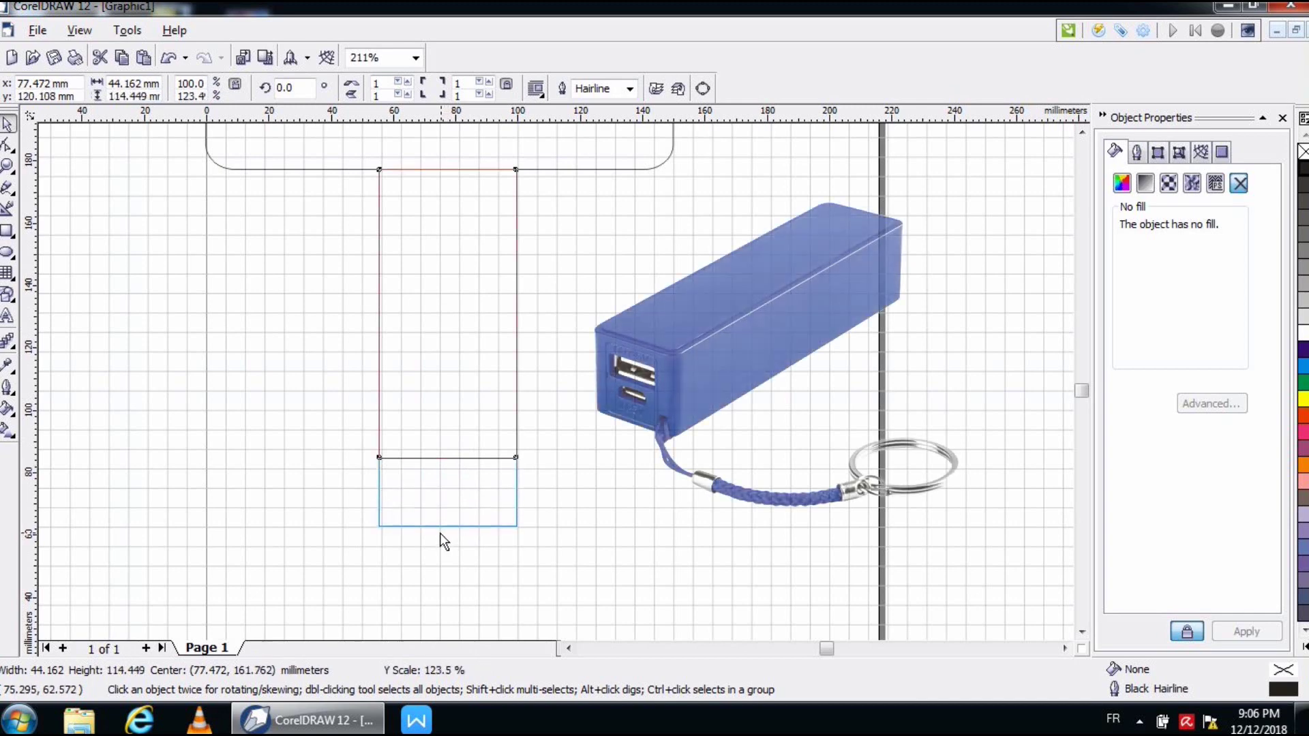
left_click_drag(444, 542, 445, 542)
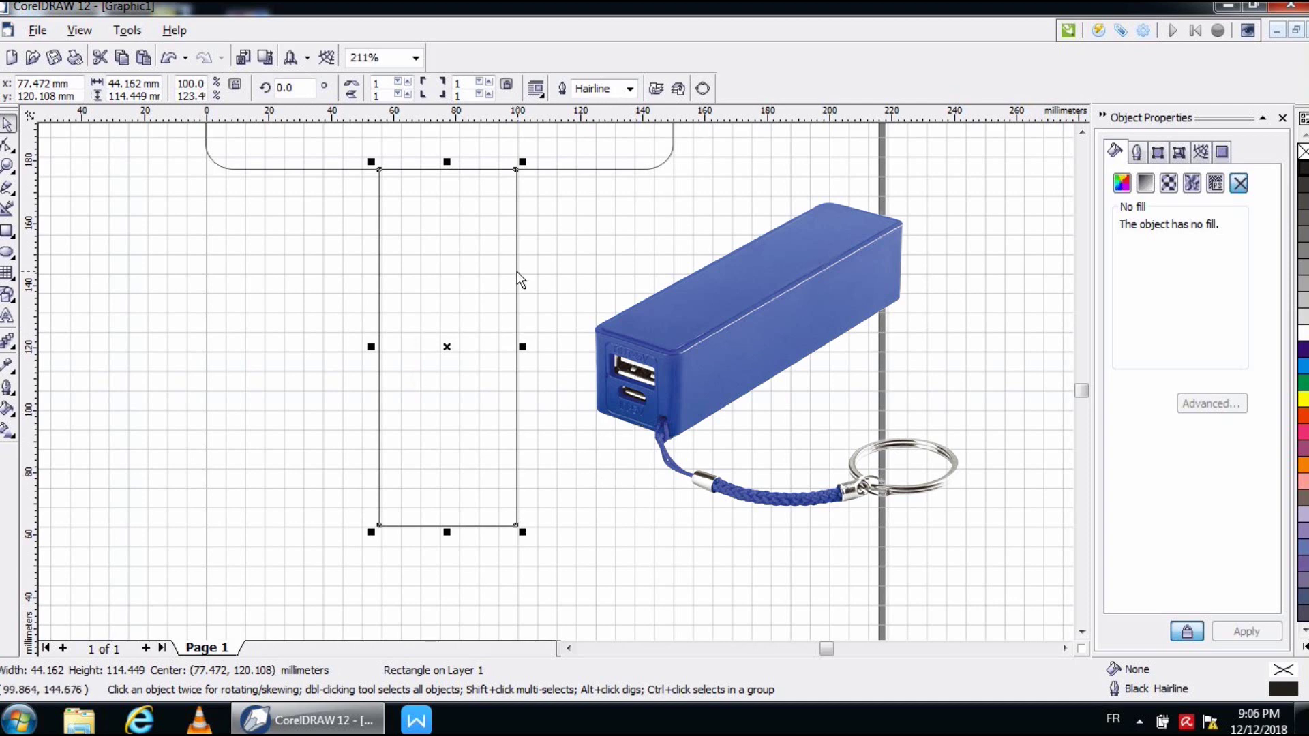
left_click(470, 270)
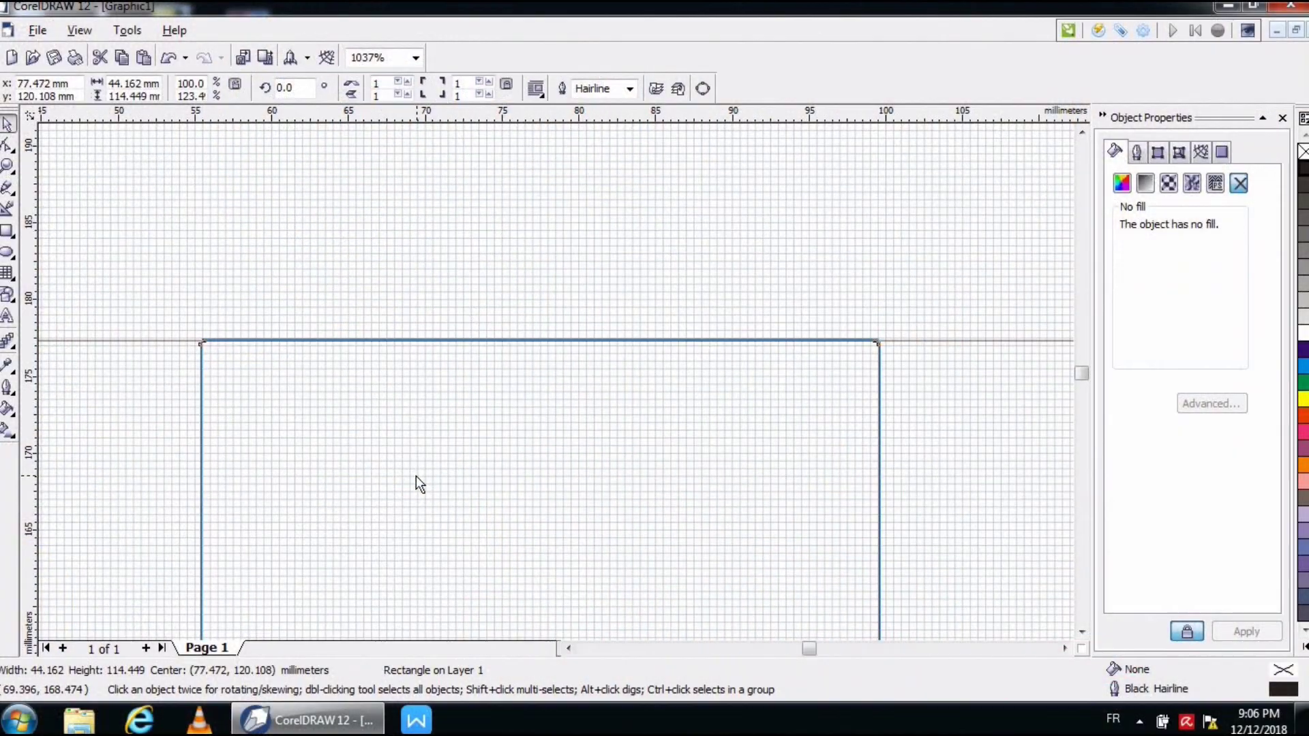
Zoom into the top-left corner, align the narrow rectangle with the housing, and convert it to curves.
left_click_drag(416, 476, 416, 475)
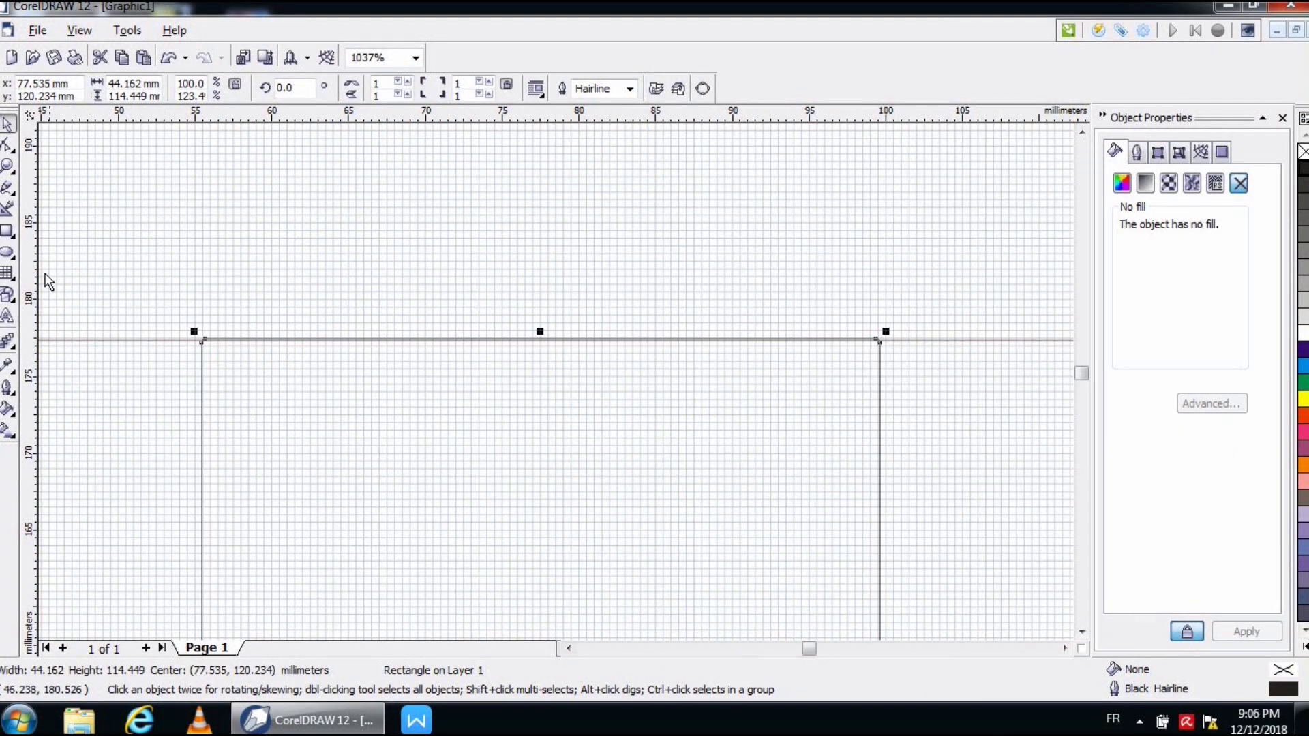
left_click(8, 166)
left_click_drag(141, 304, 400, 413)
key("space")
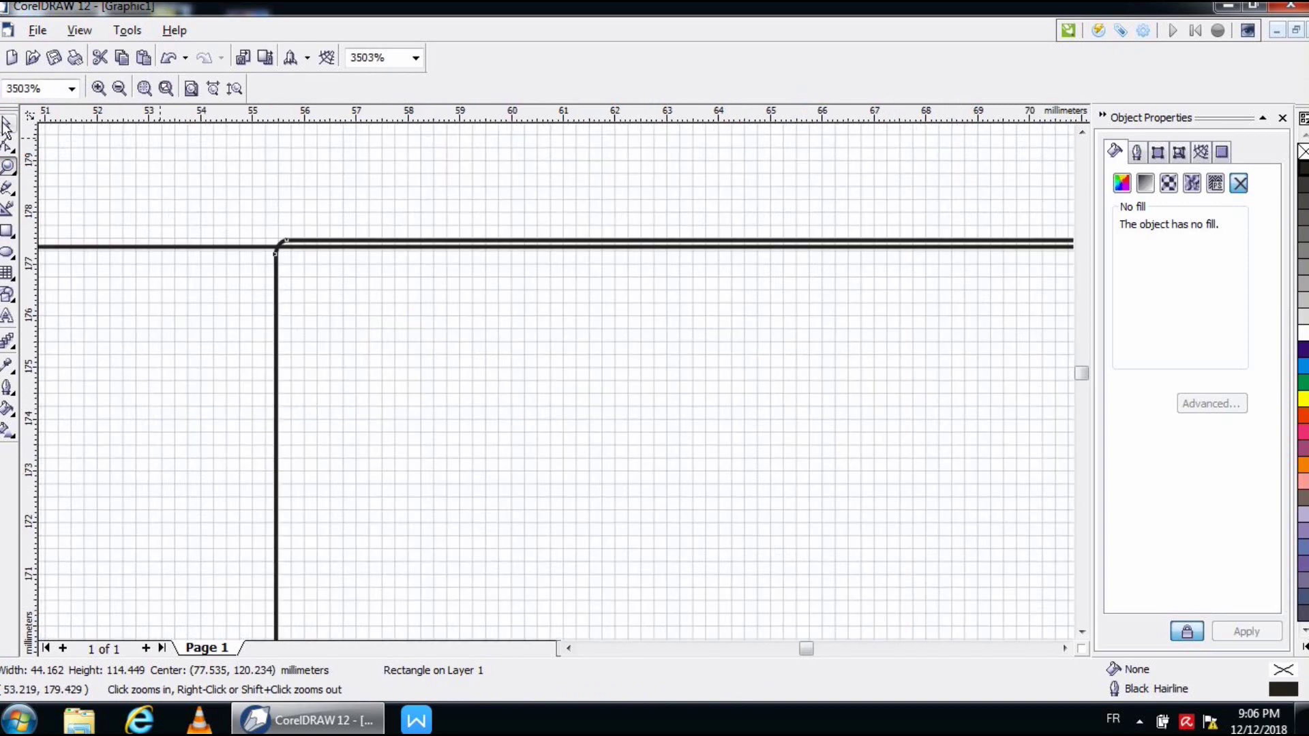
left_click_drag(362, 360, 361, 365)
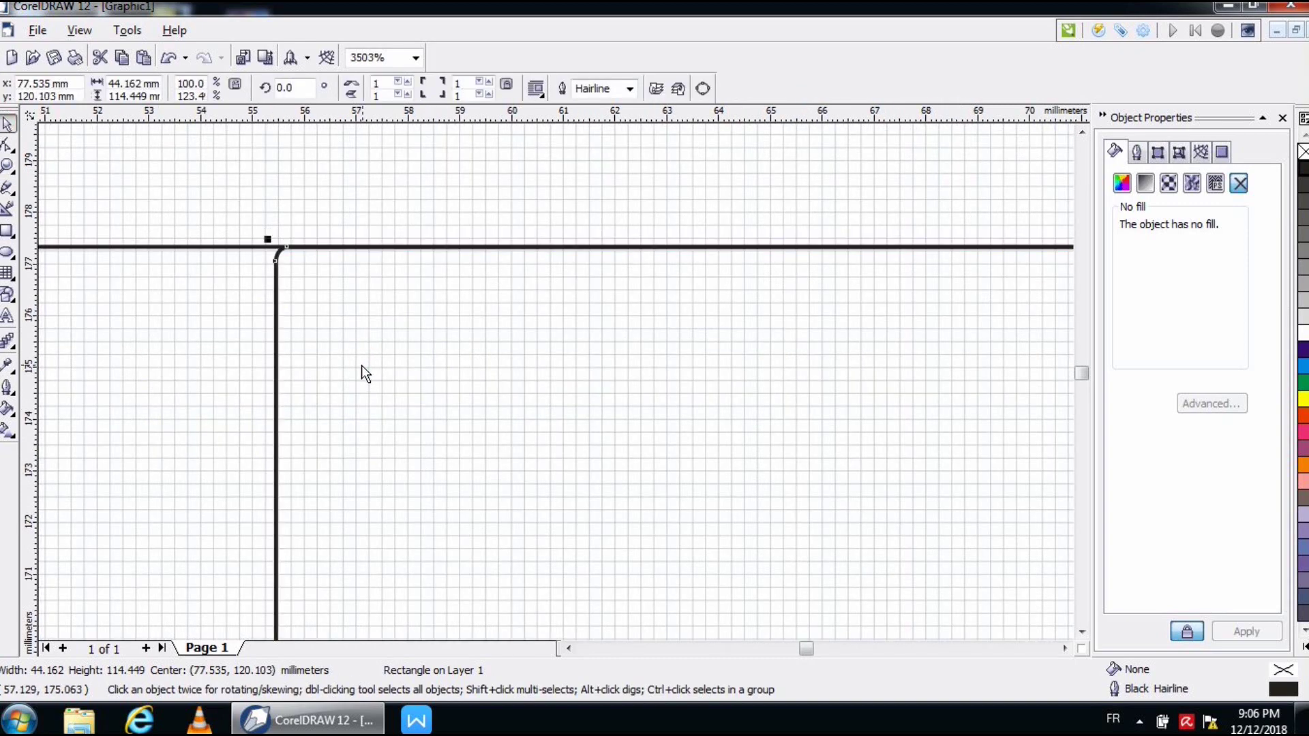
left_click(280, 370)
right_click(280, 370)
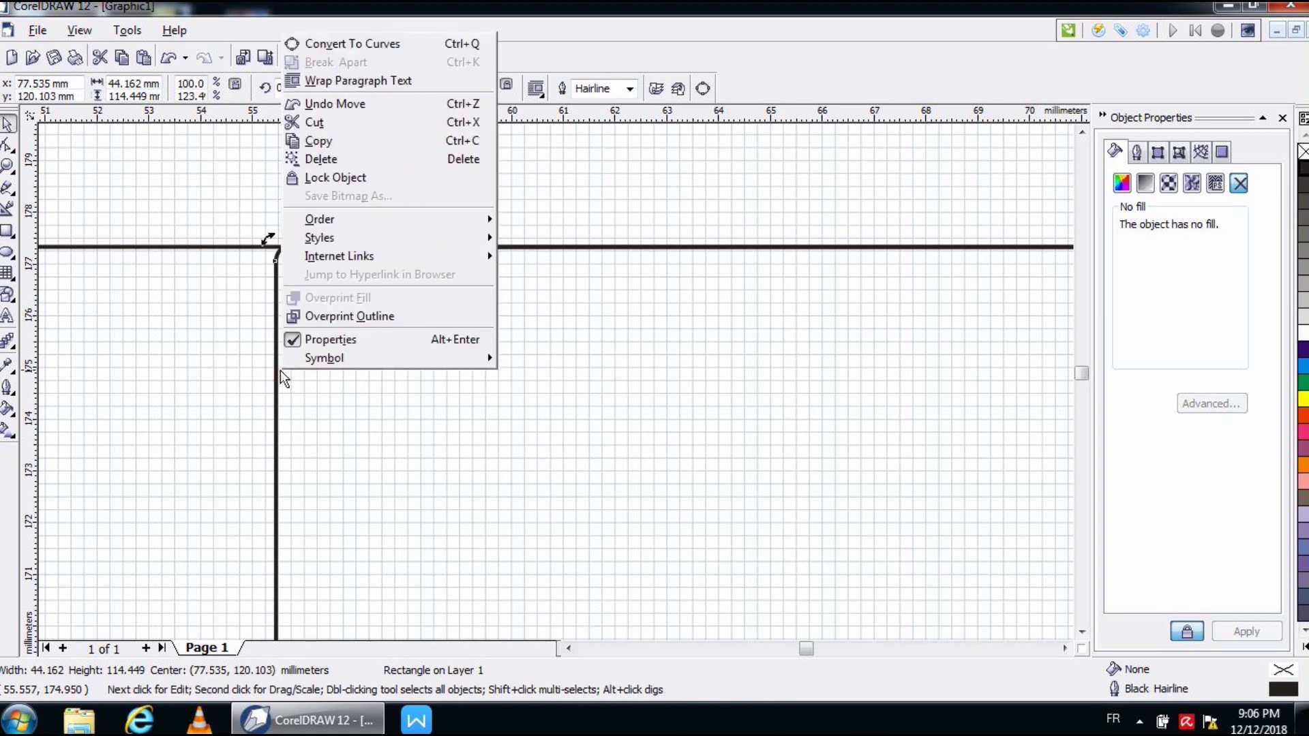
left_click(422, 44)
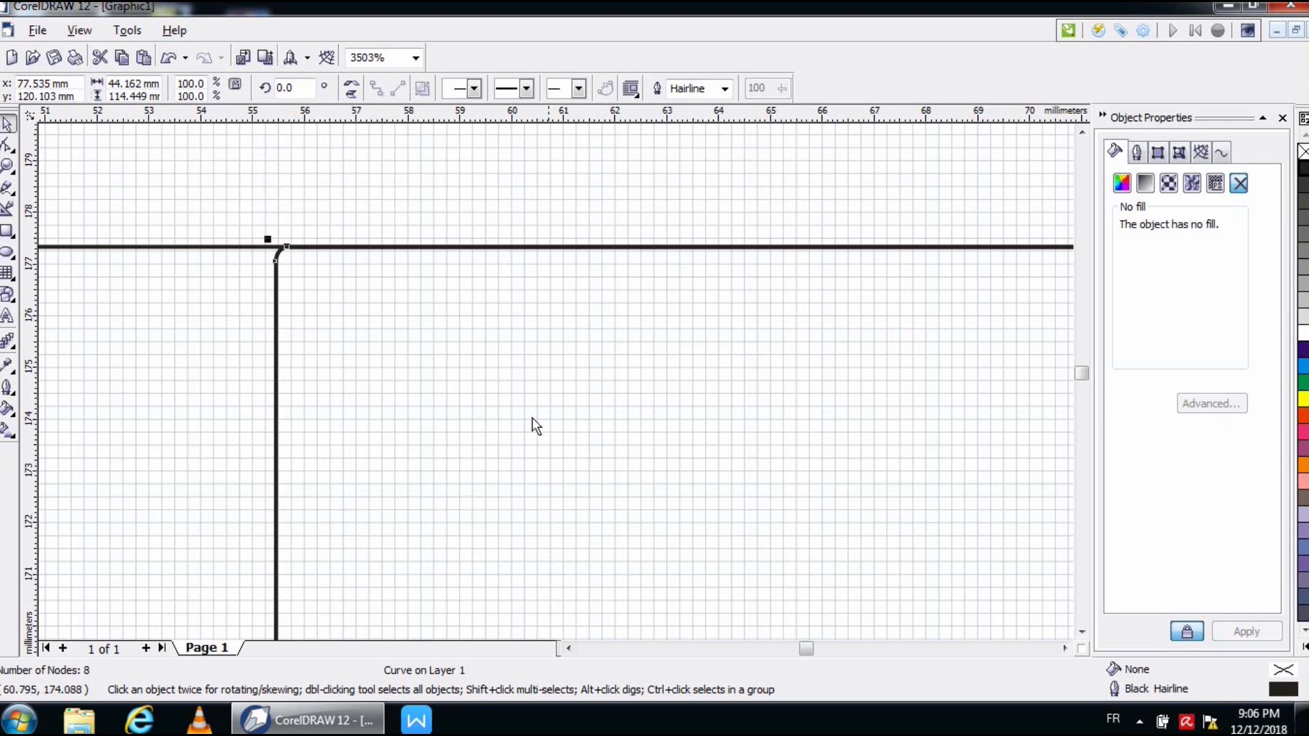
Break the curve apart at its top-left node and delete the detached node and top segment.
left_click(176, 345)
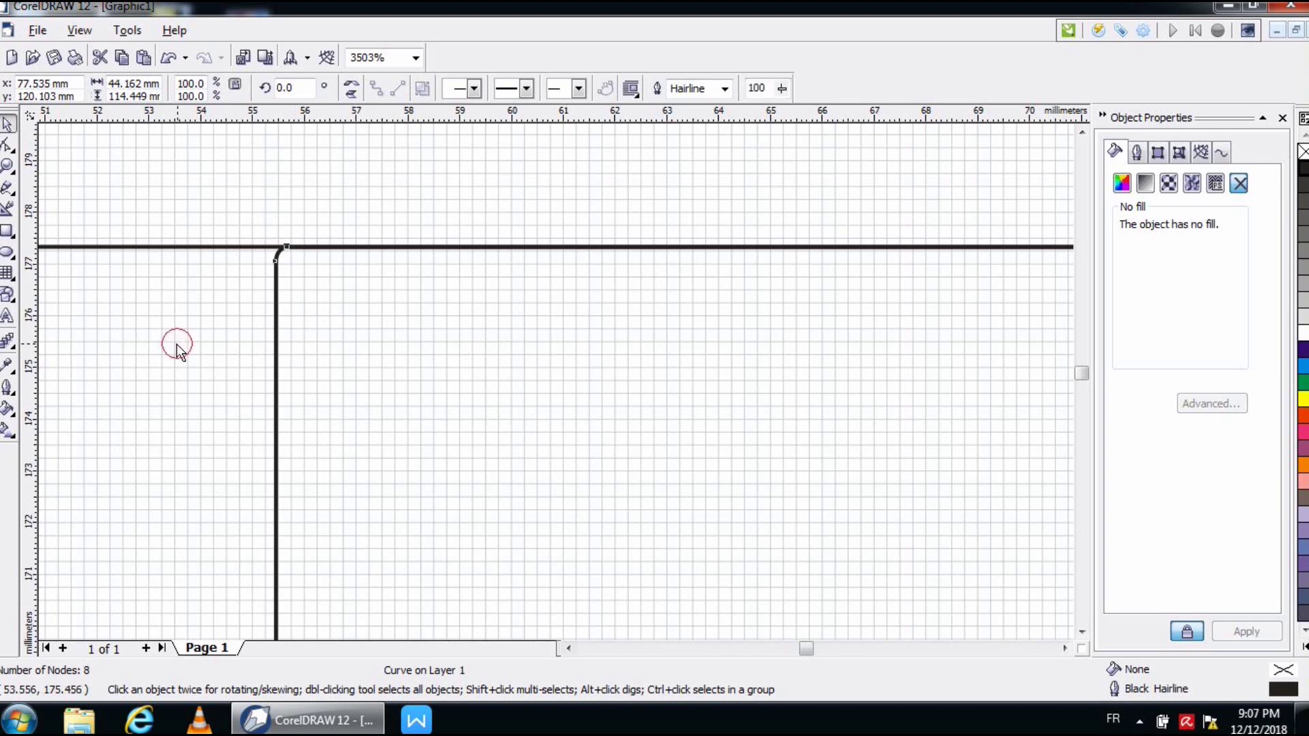
right_click(280, 250)
key("Escape")
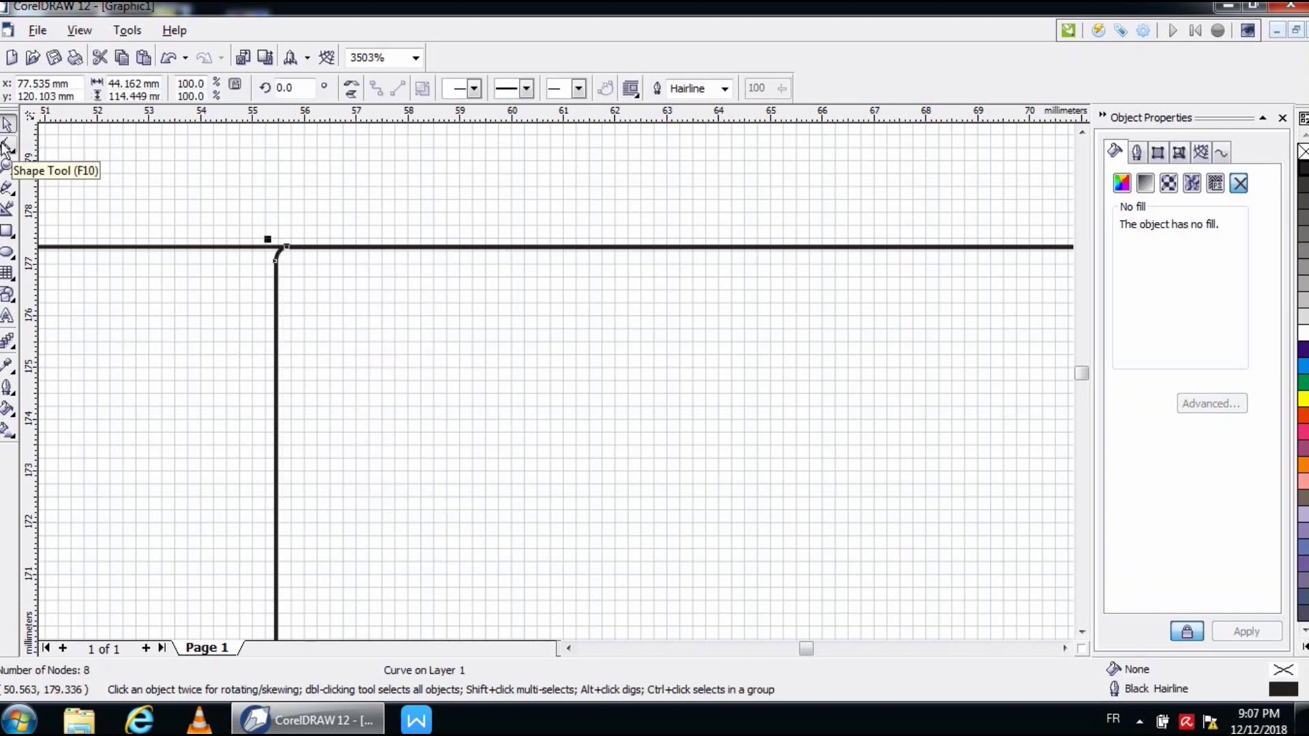
left_click(6, 145)
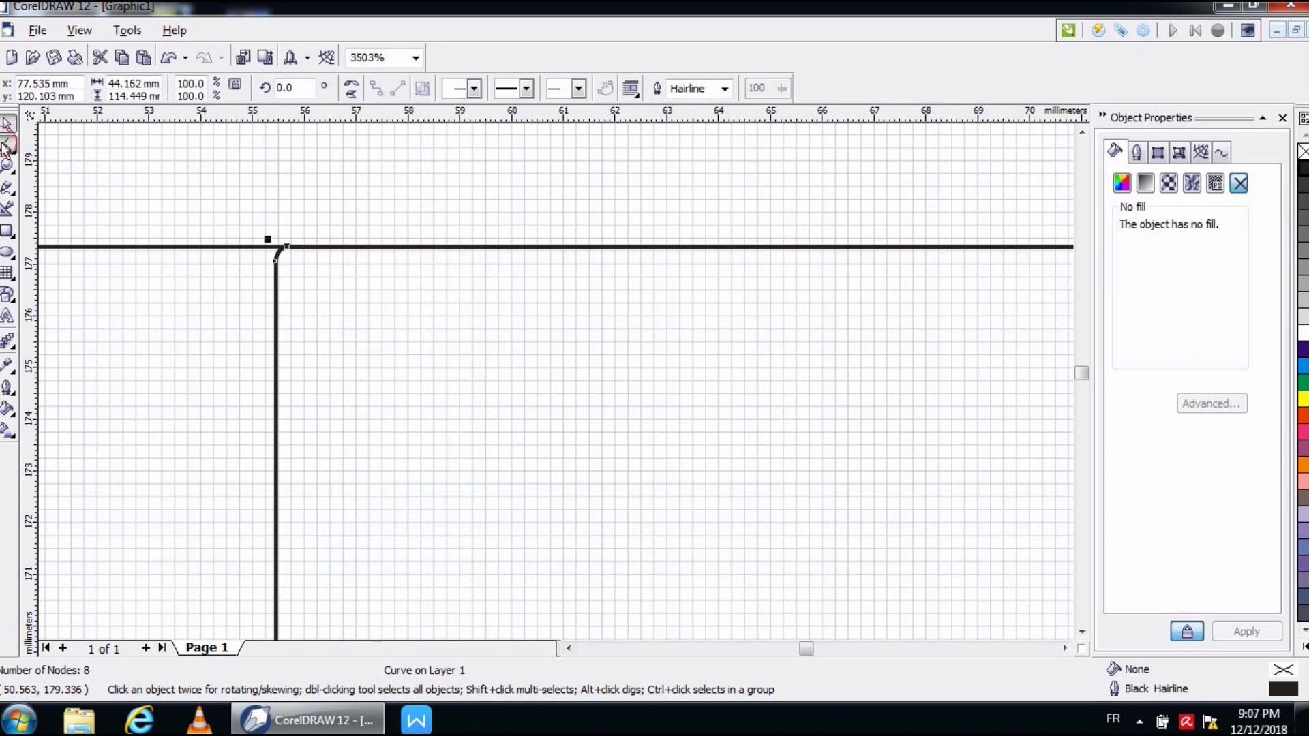
right_click(285, 247)
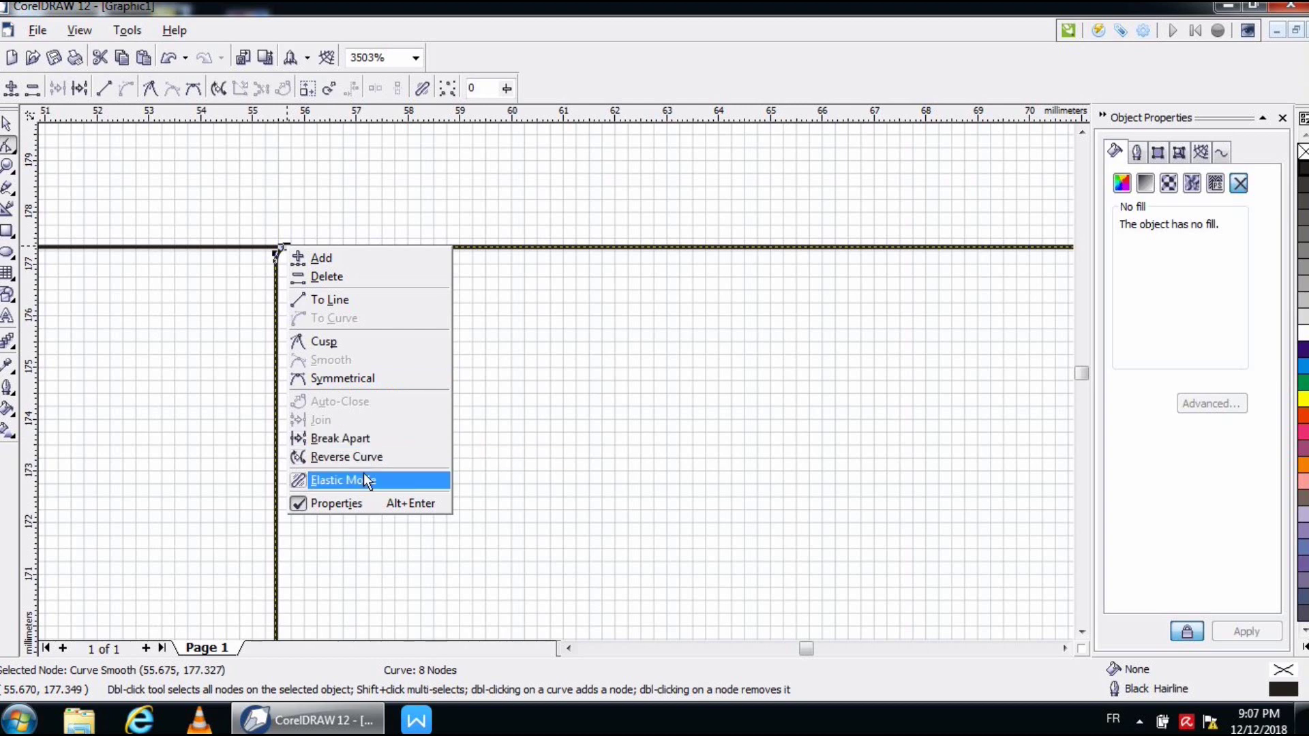
left_click(367, 440)
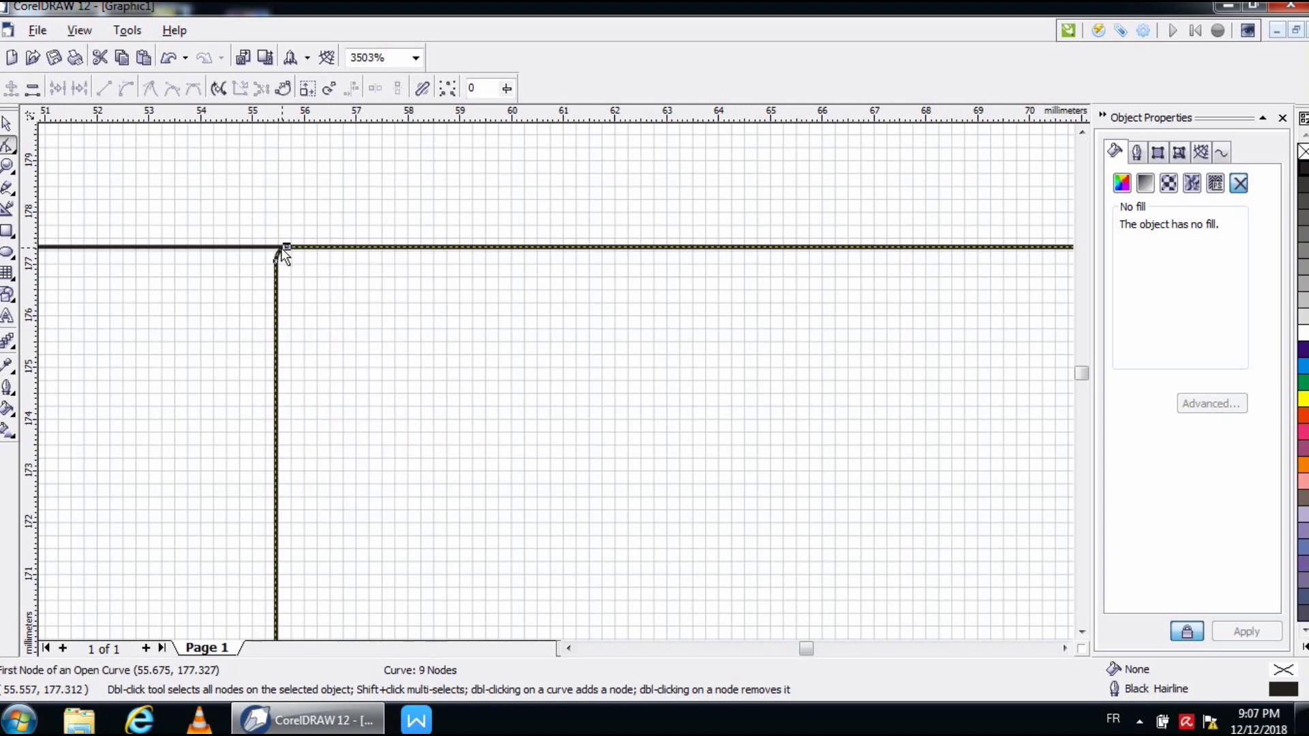
mouse_move(286, 248)
left_mouse_down()
mouse_move(304, 285)
mouse_move(412, 375)
mouse_move(497, 343)
left_mouse_up()
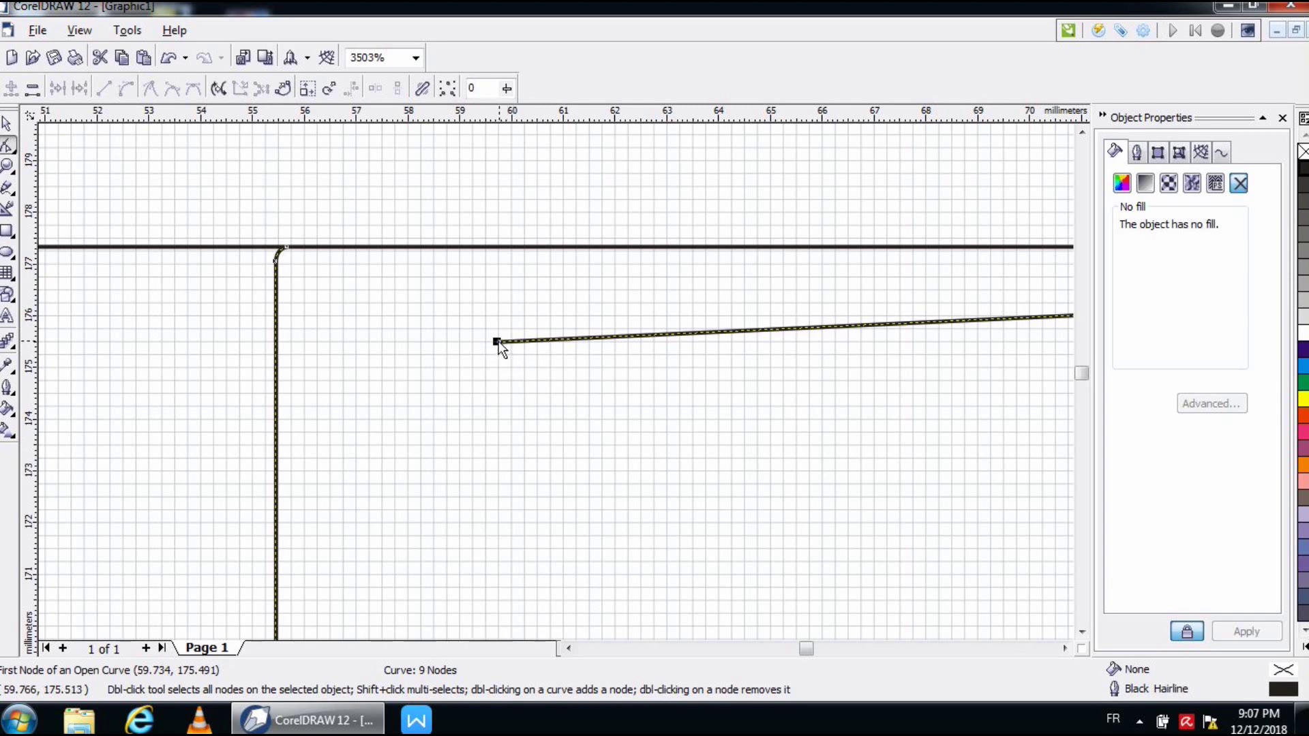
double_click(496, 342)
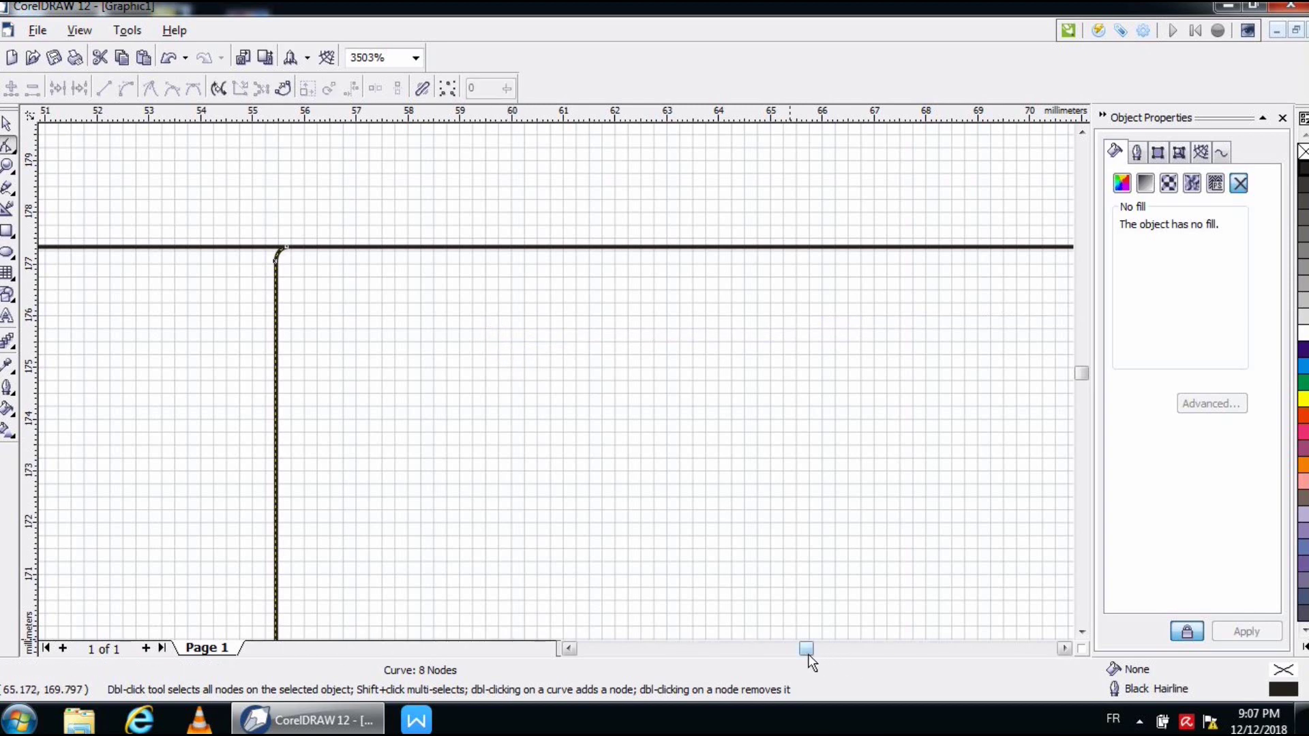
left_click_drag(805, 651, 649, 648)
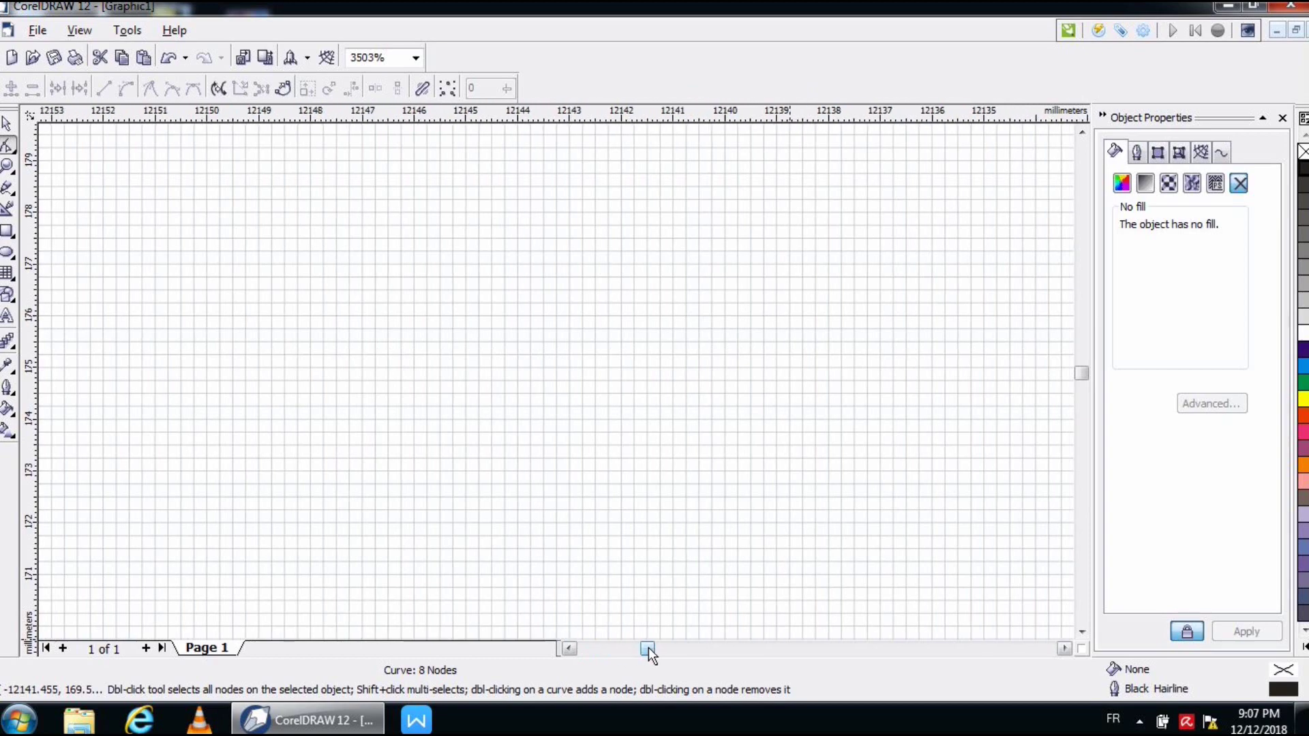
Zoom out and convert the 150 × 80 mm housing rectangle to curves.
left_click(9, 166)
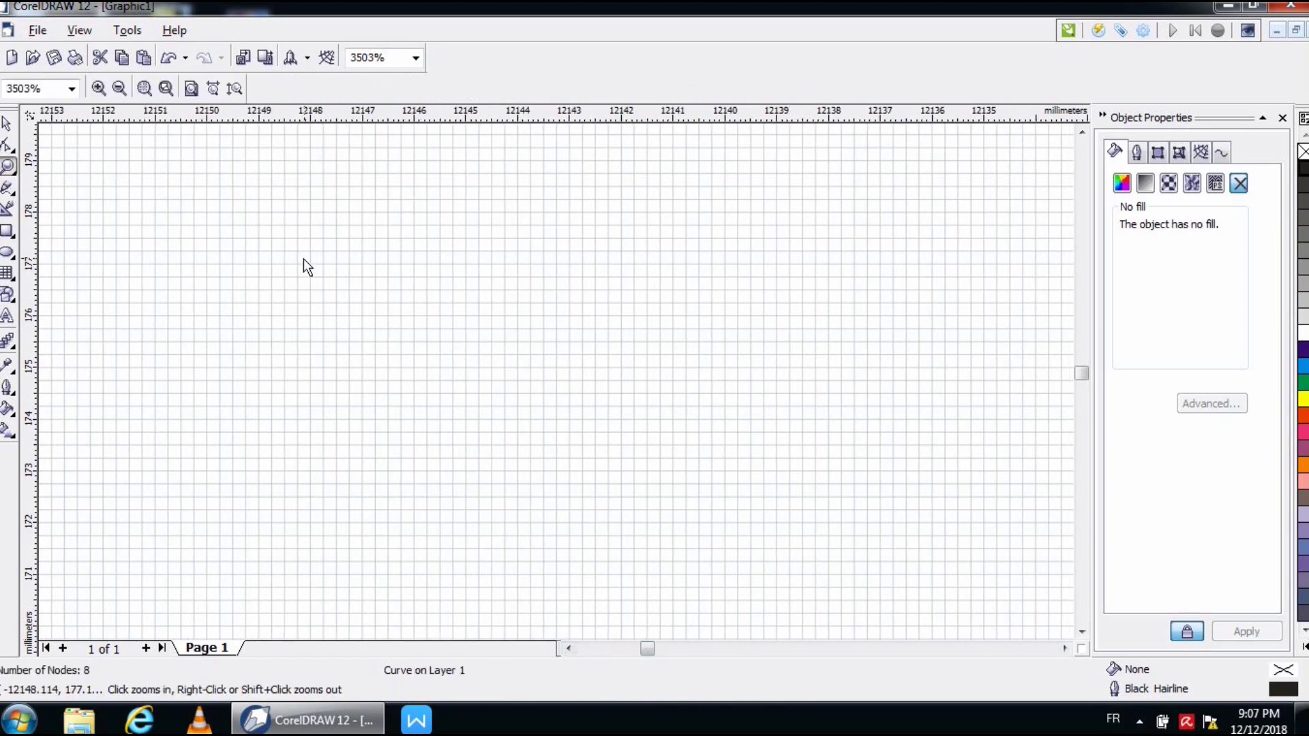
right_click(306, 262)
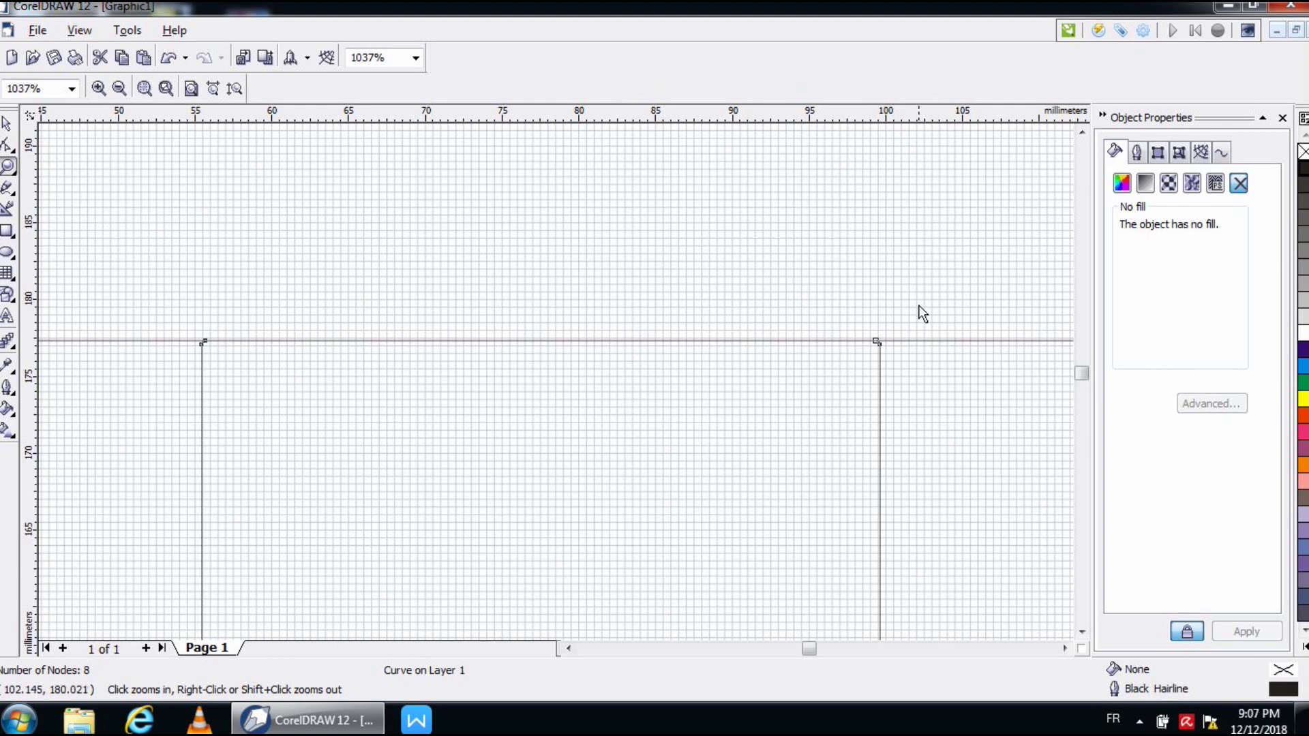
left_click(8, 124)
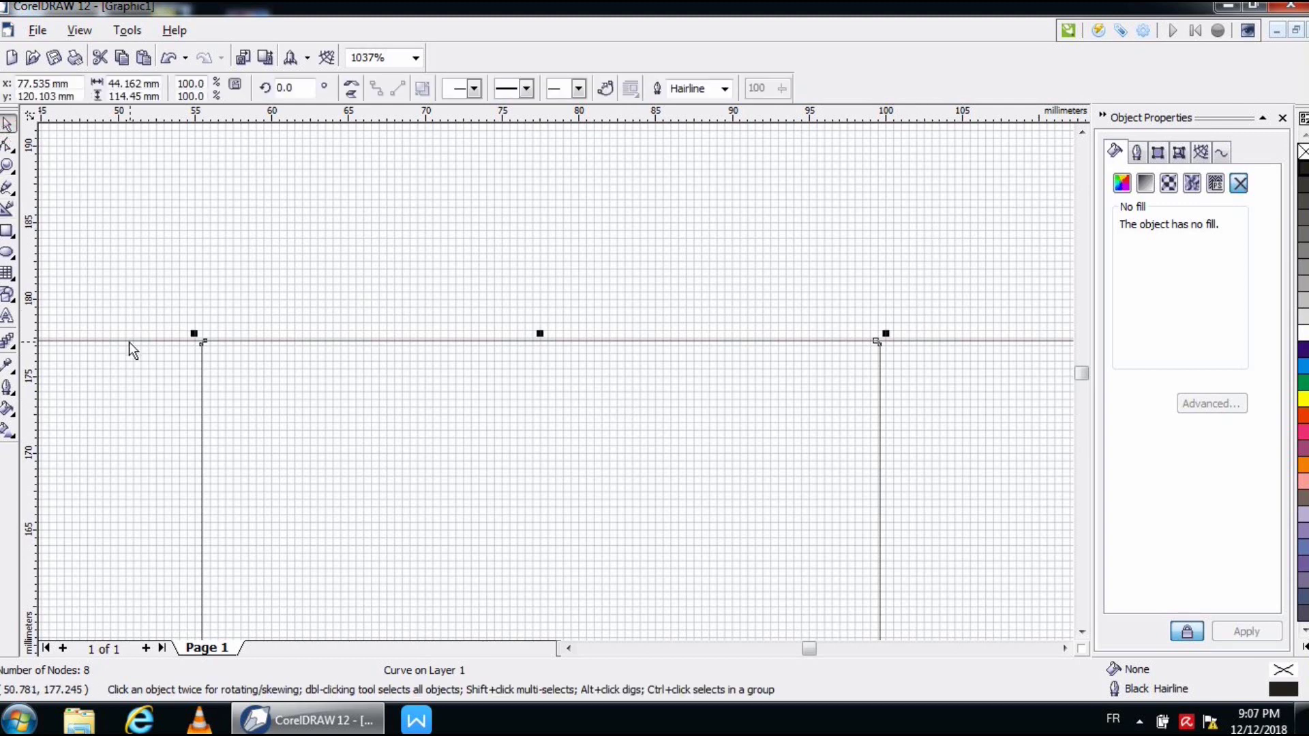
left_click(130, 339)
right_click(129, 338)
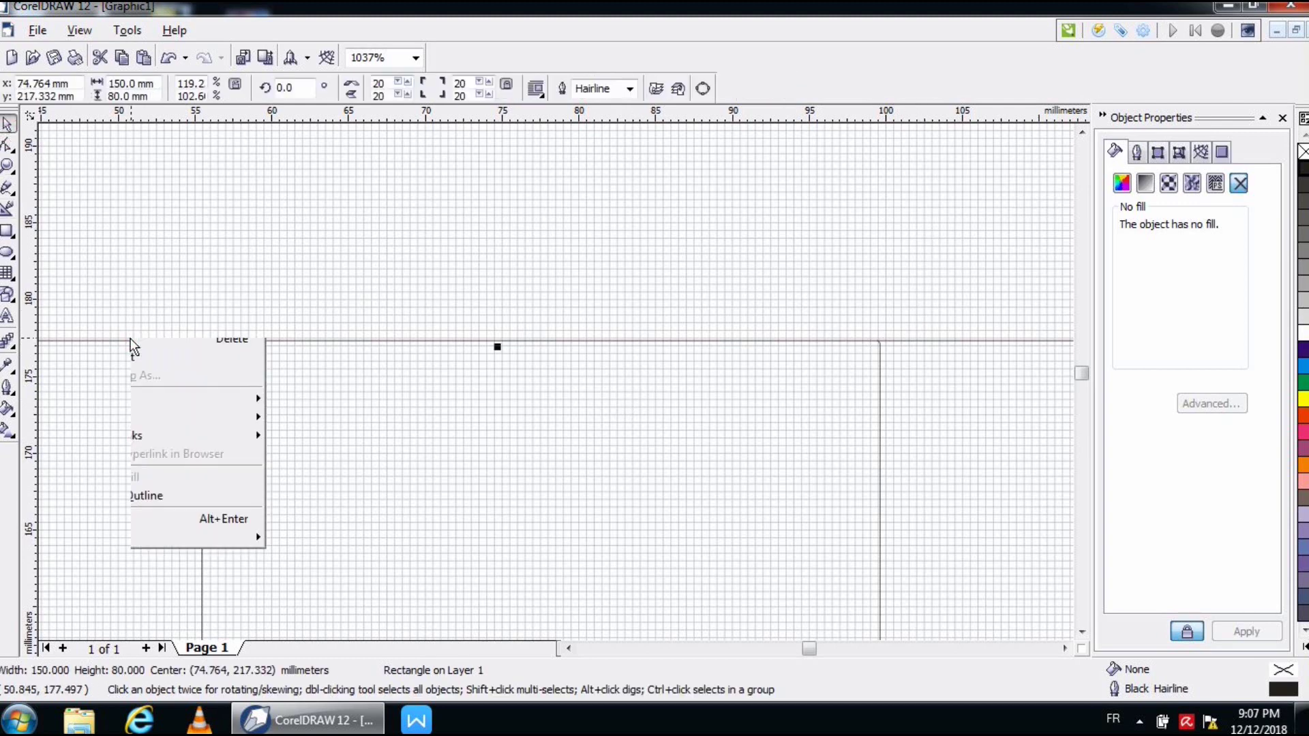
left_click(146, 351)
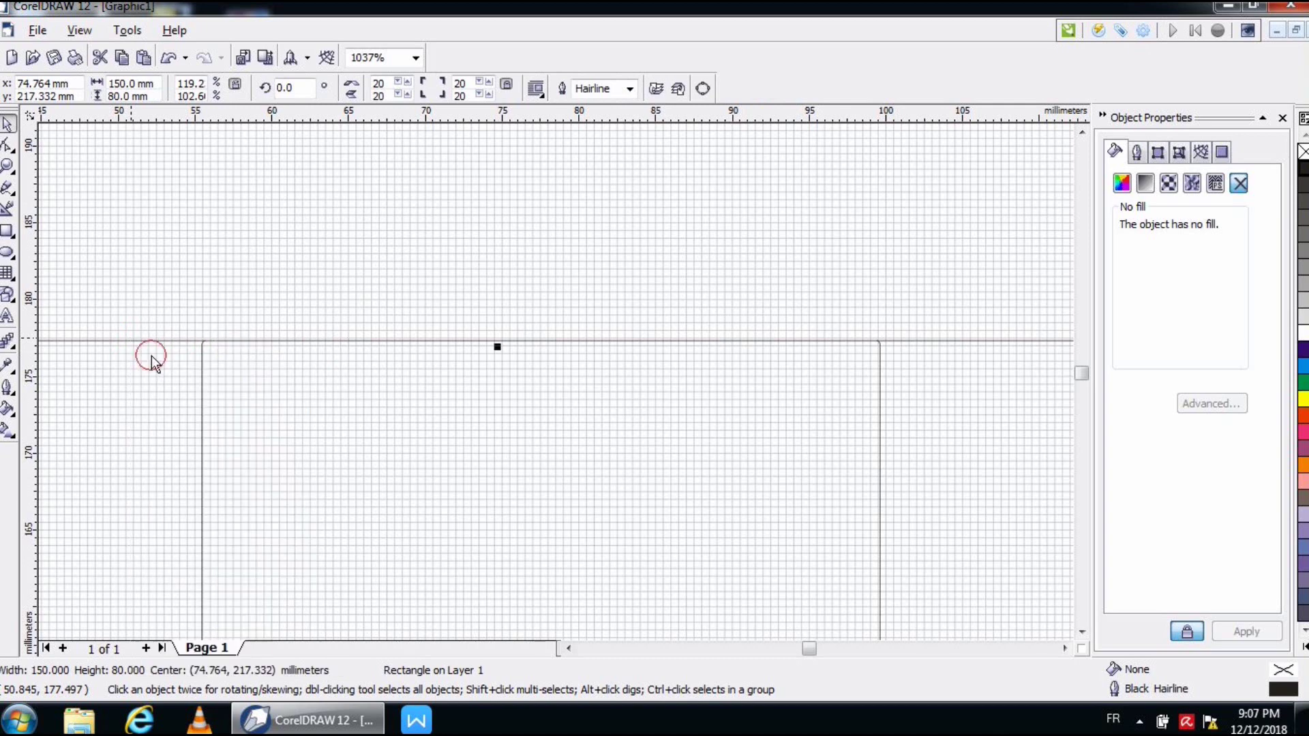
Add a node on the housing's top edge, break it apart, and drag the ends to the stem's sides.
left_click(8, 145)
right_click(531, 342)
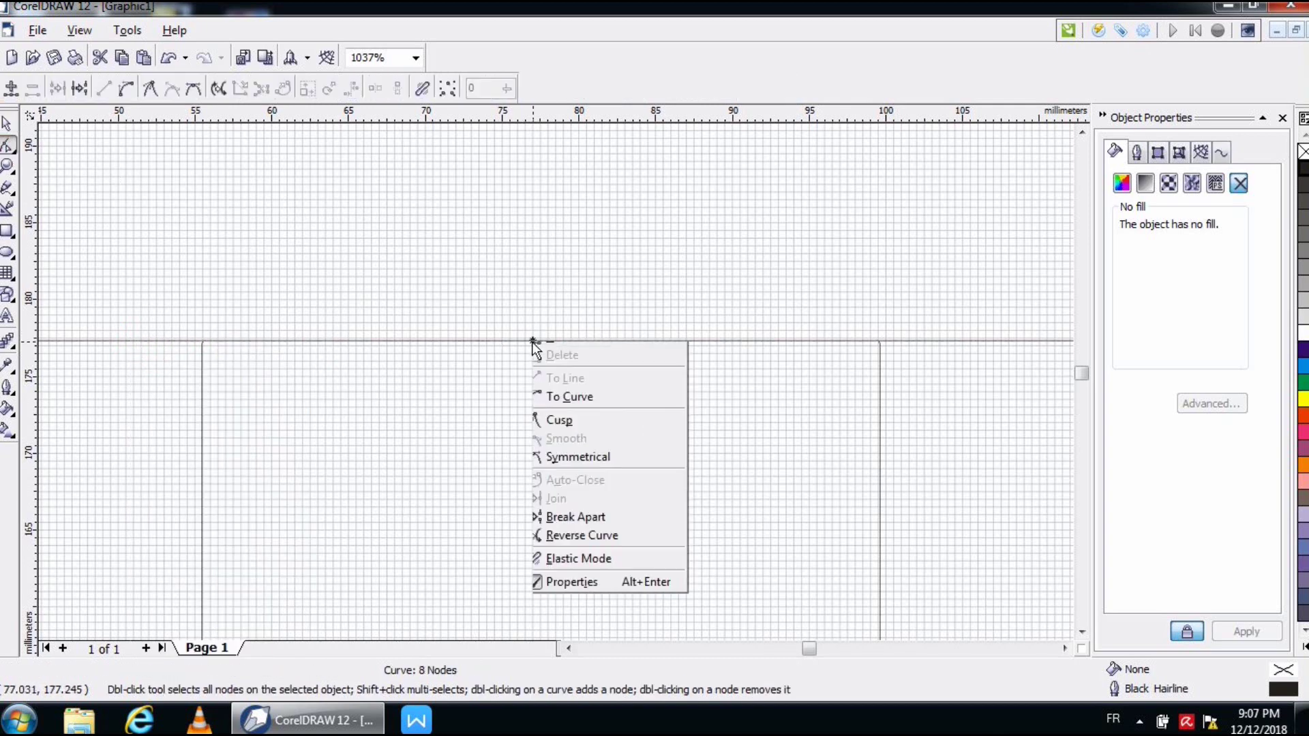
left_click(545, 352)
right_click(533, 342)
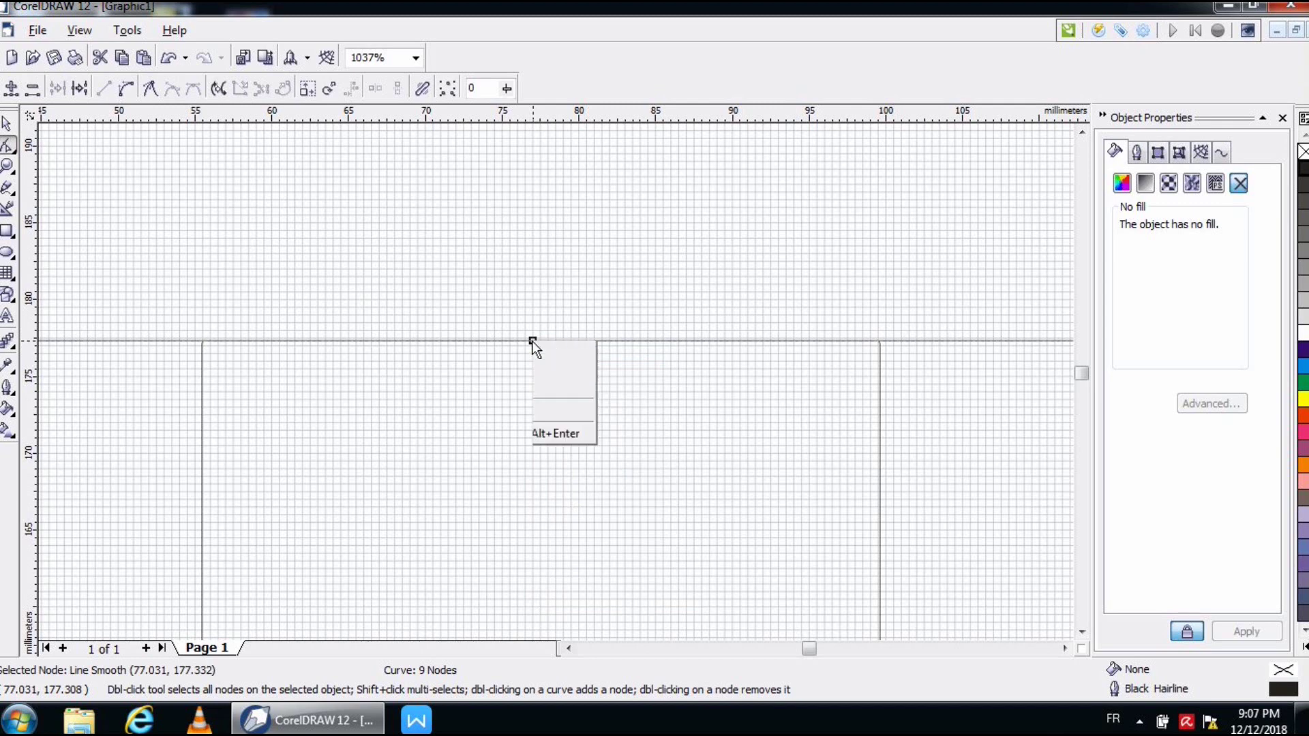
left_click(594, 536)
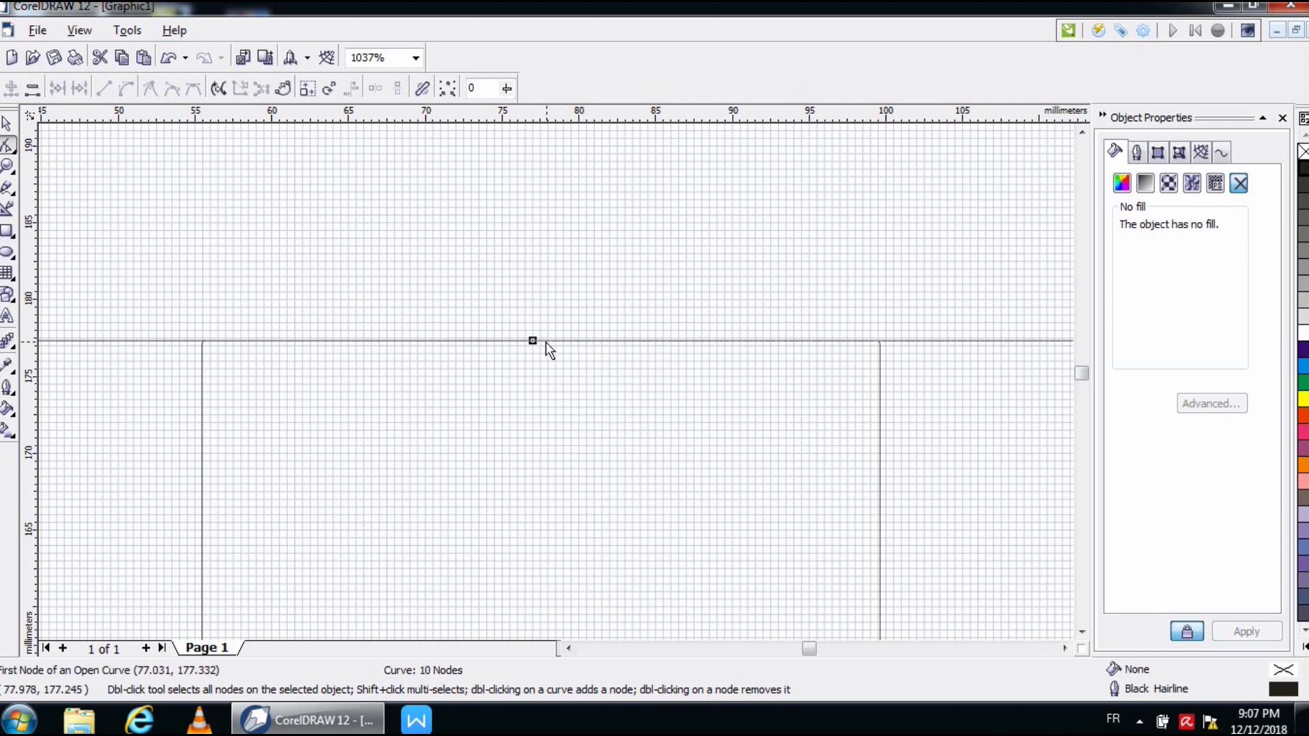
left_click_drag(533, 343, 200, 341)
left_click_drag(533, 341, 878, 341)
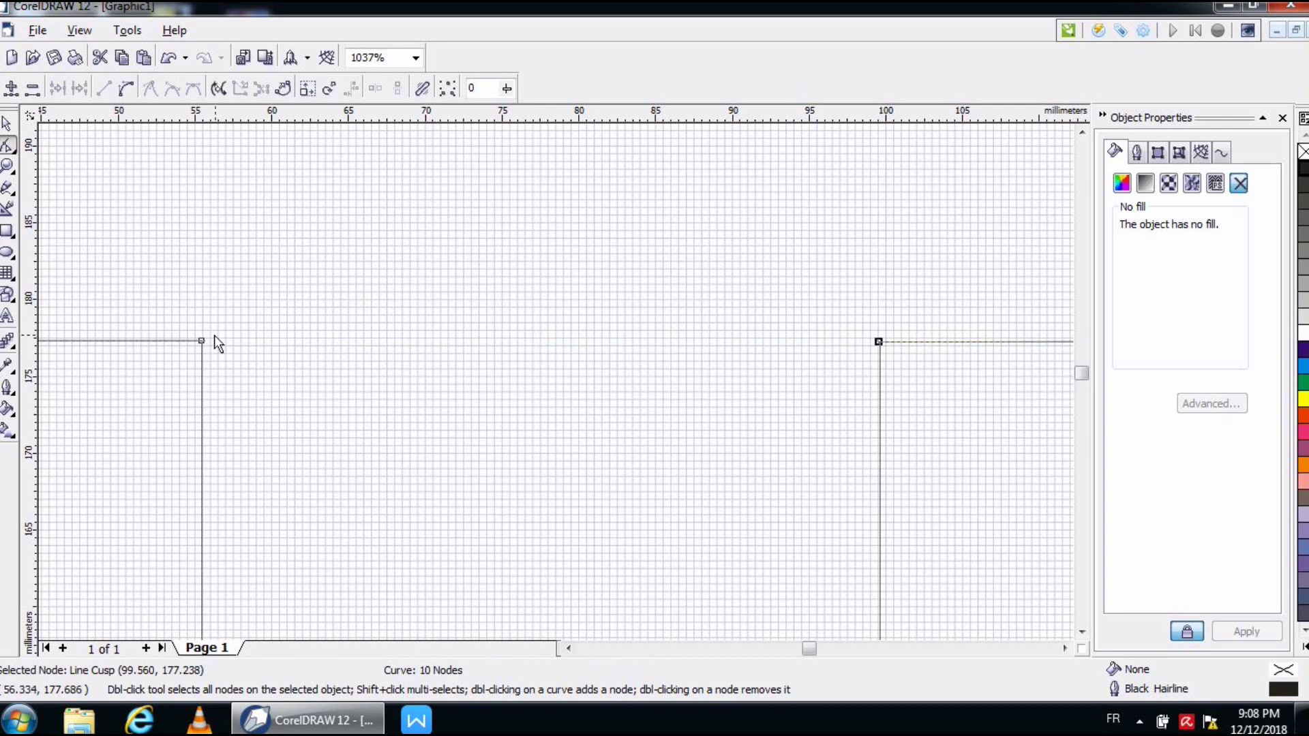
Delete the stem's rounded left corner node and extend the side up to meet the top line squarely.
left_click(7, 167)
left_click_drag(163, 315, 232, 383)
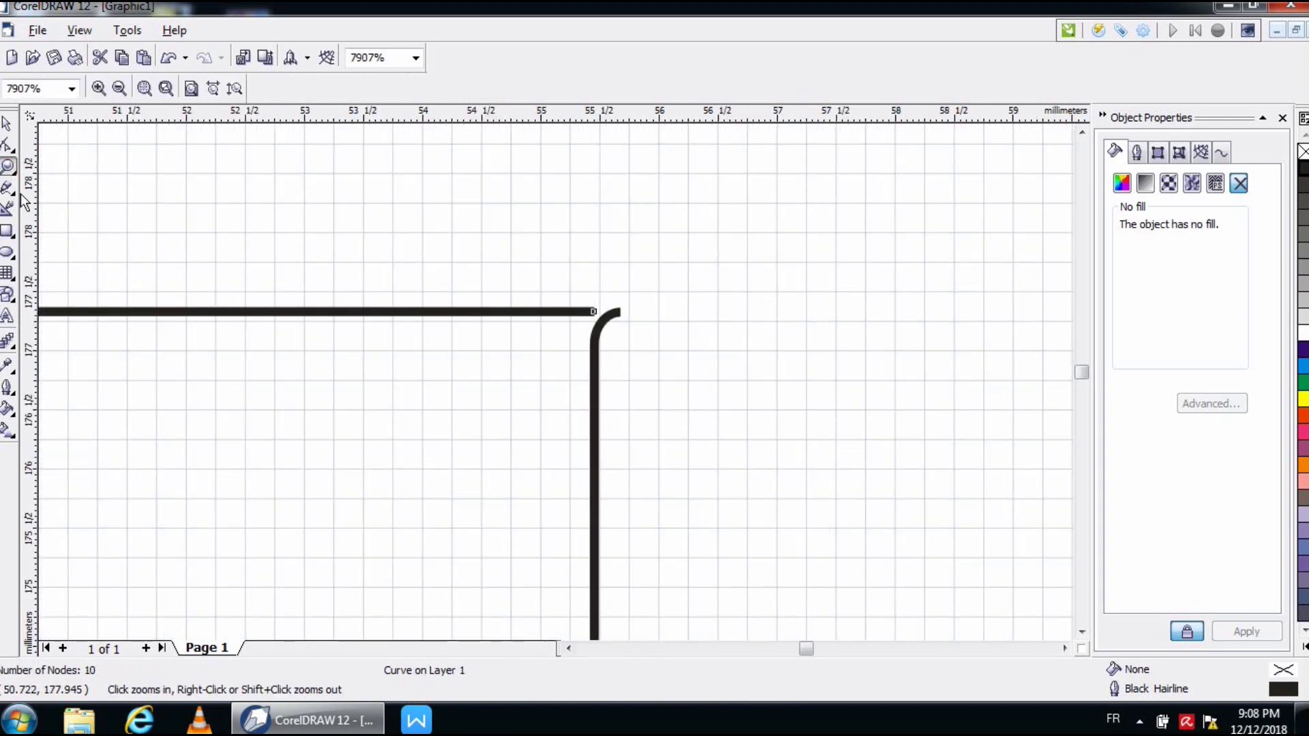
left_click(7, 145)
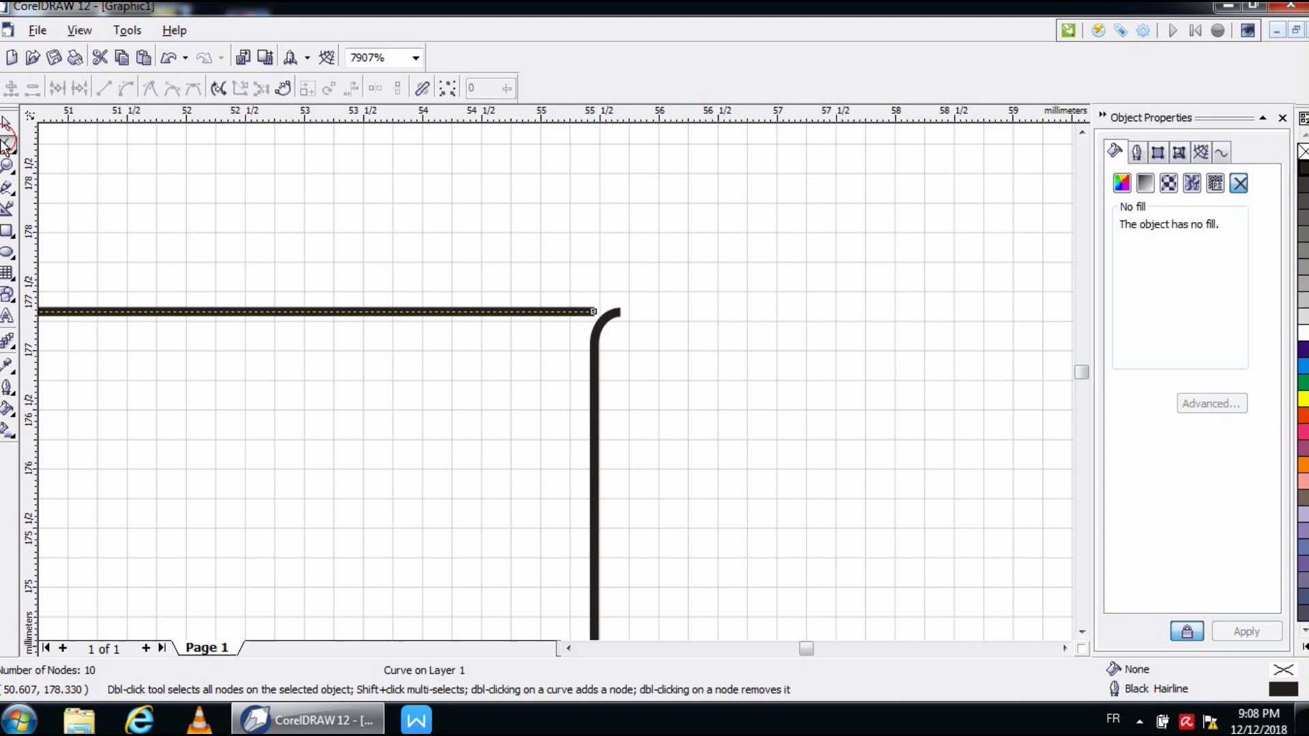
left_click(616, 321)
left_click(621, 313)
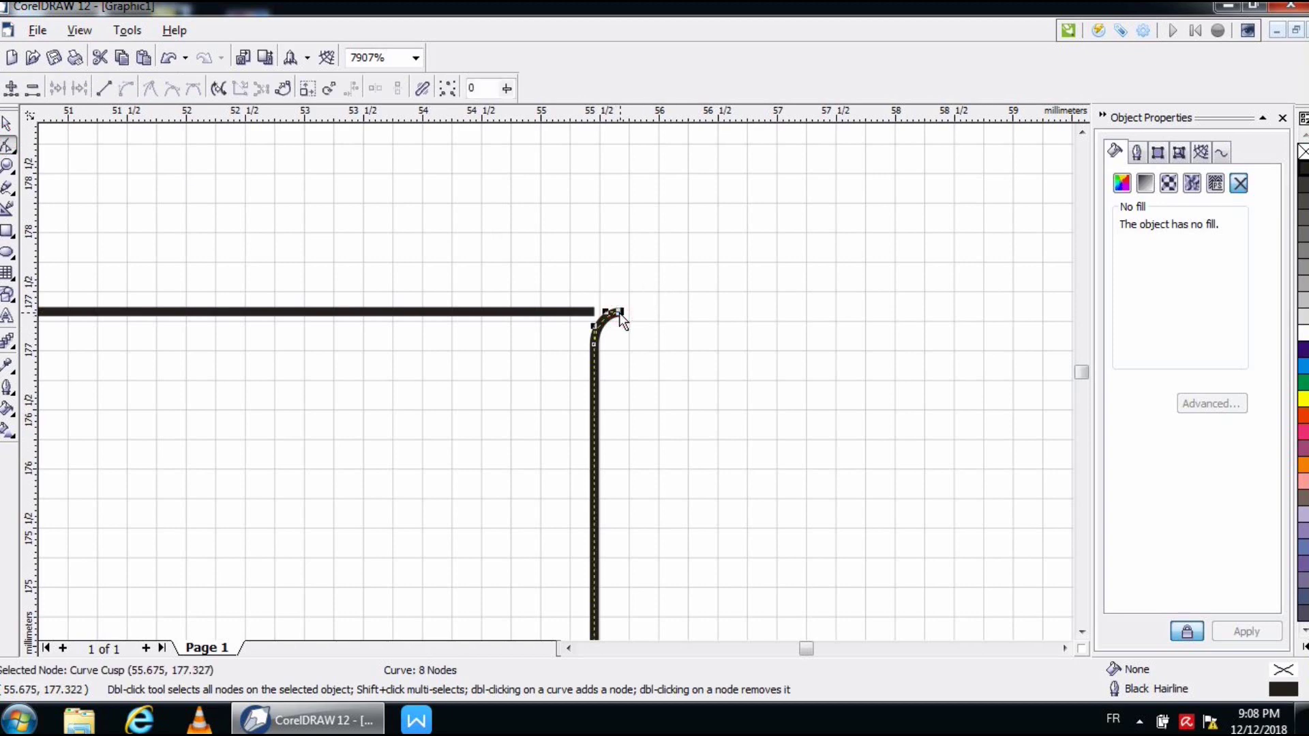
key("Delete")
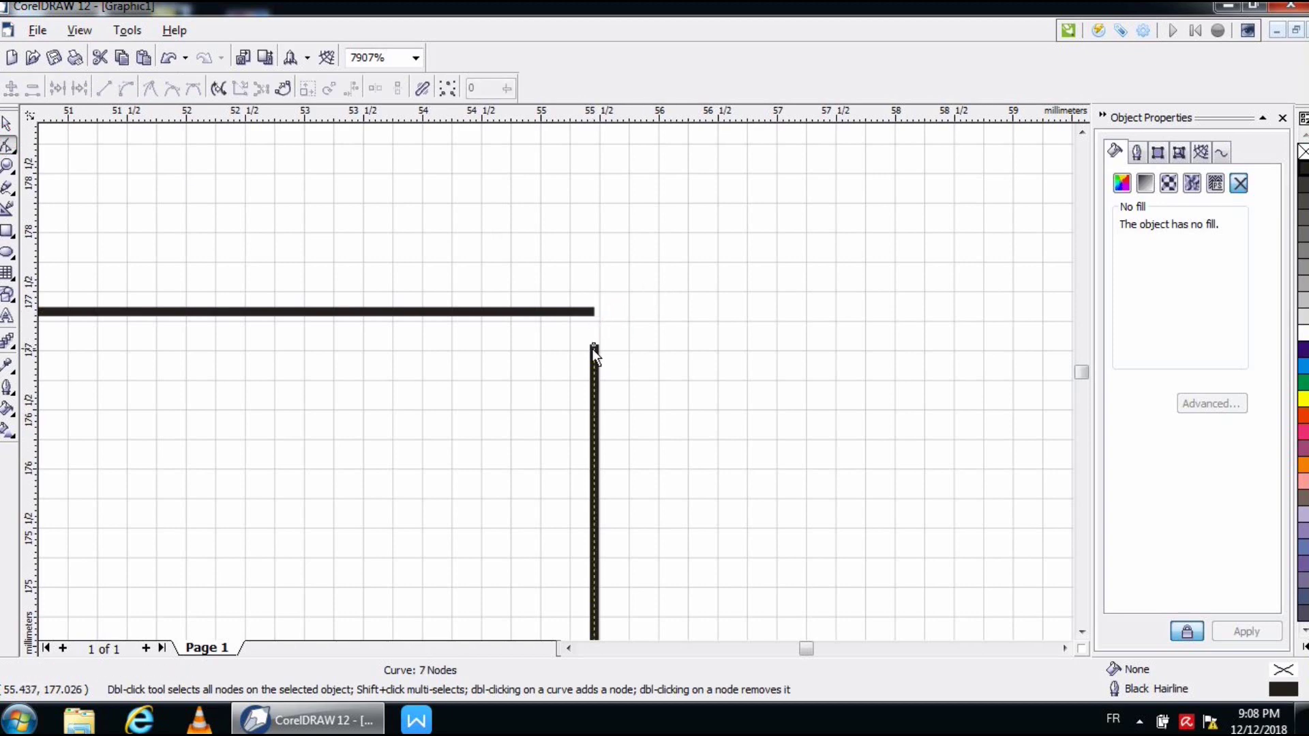
left_click_drag(594, 348, 593, 312)
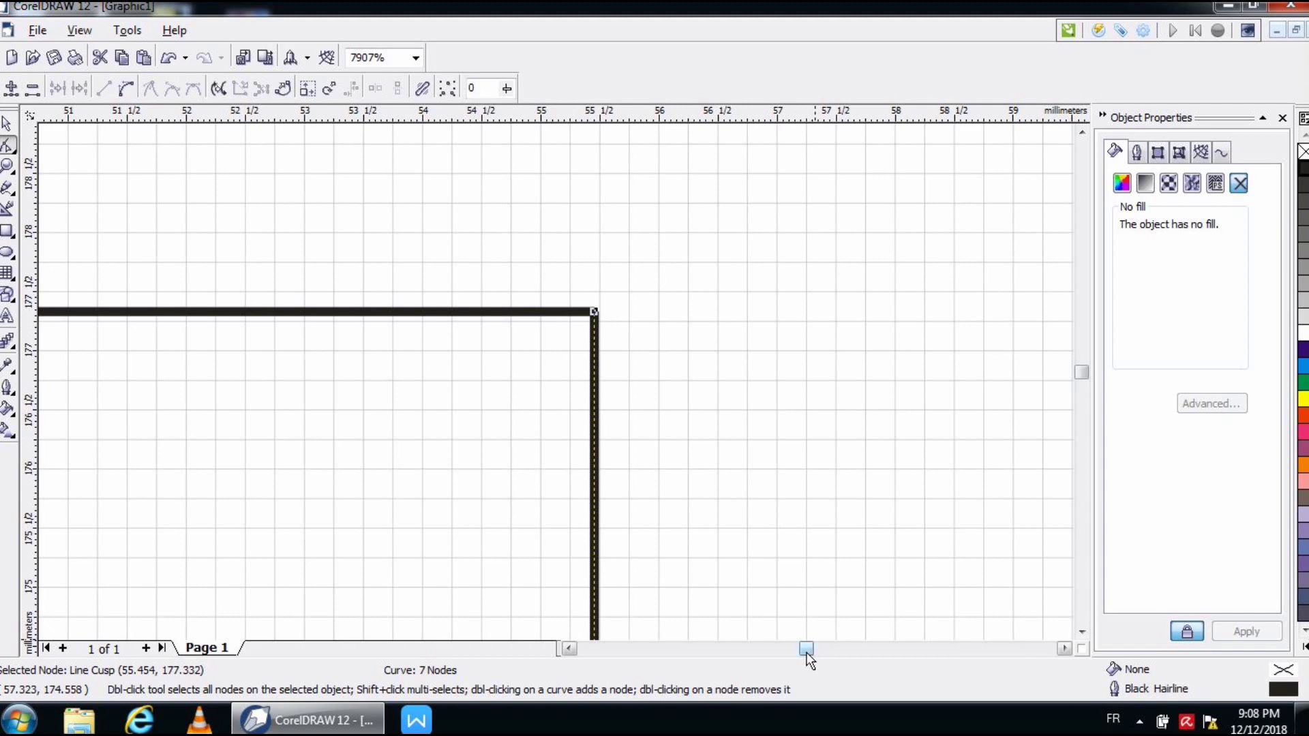
left_click_drag(807, 648, 694, 650)
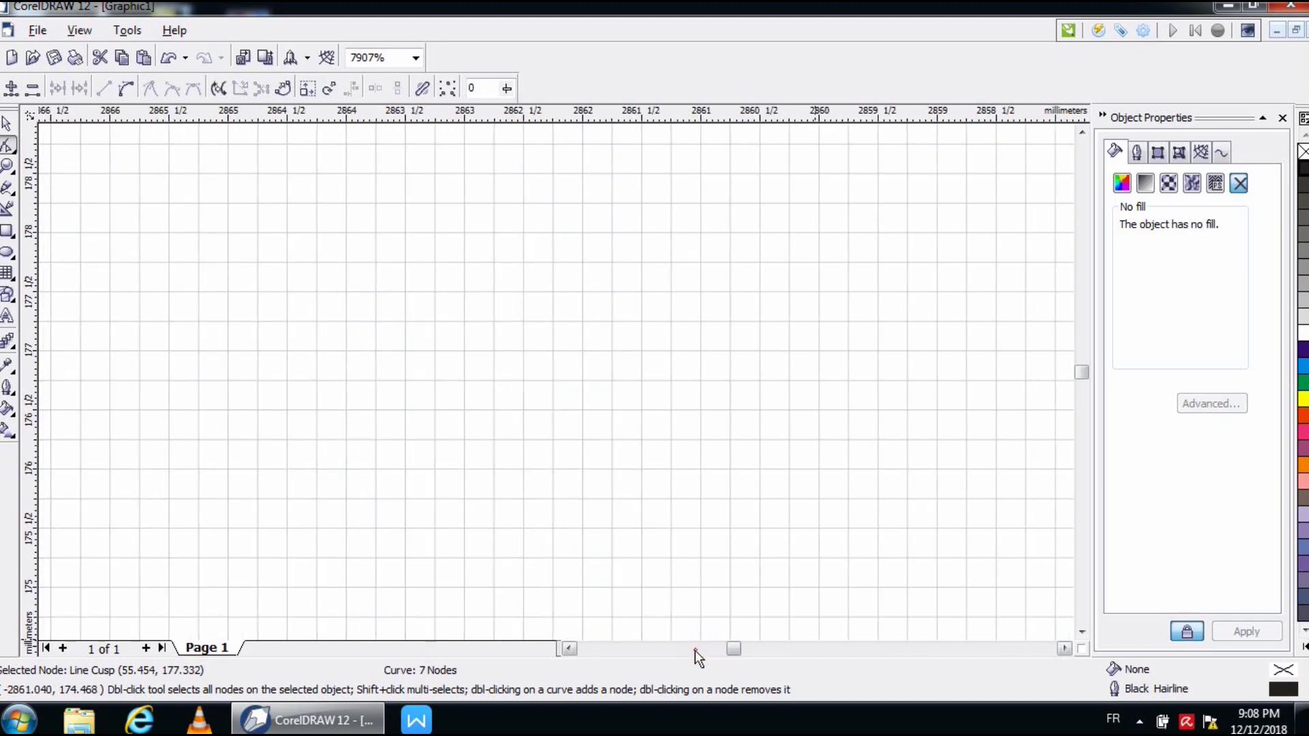
Delete the stem's rounded right corner node and join the side and top bar end squarely.
left_click(8, 165)
right_click(183, 174)
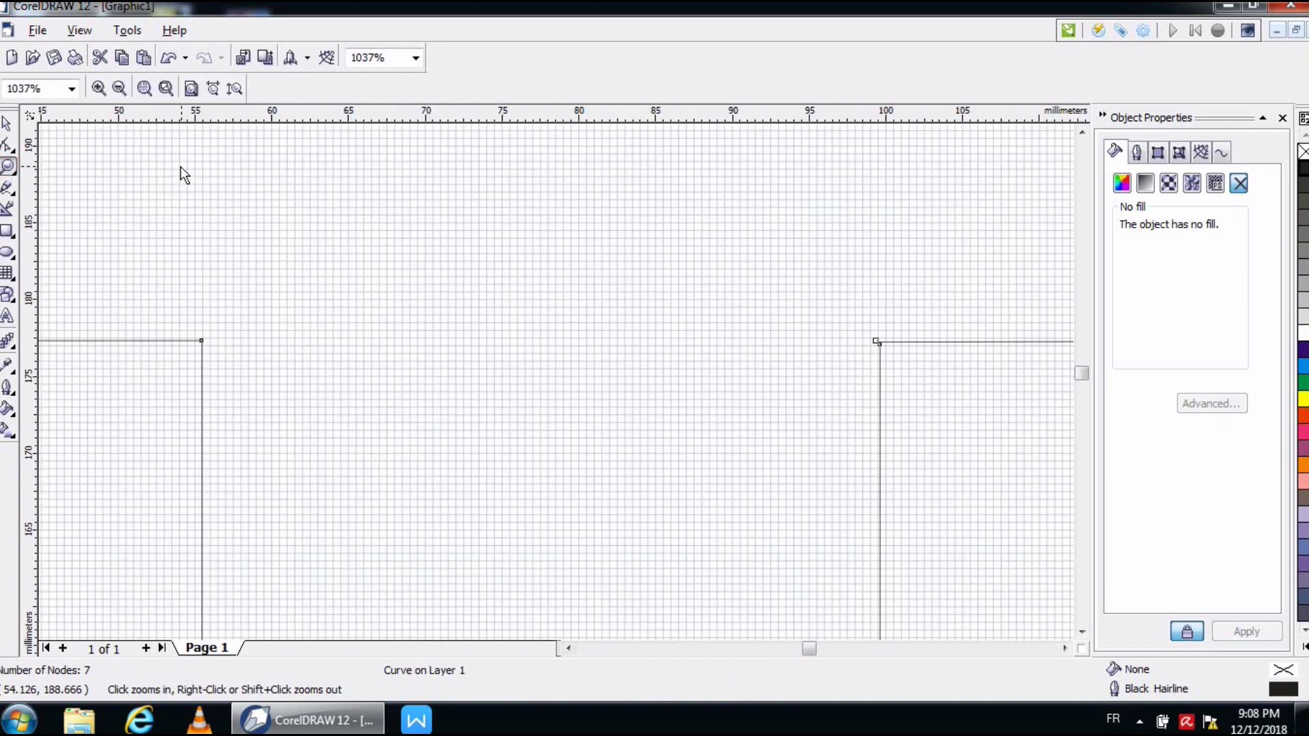
left_click_drag(858, 327, 927, 366)
left_click(7, 146)
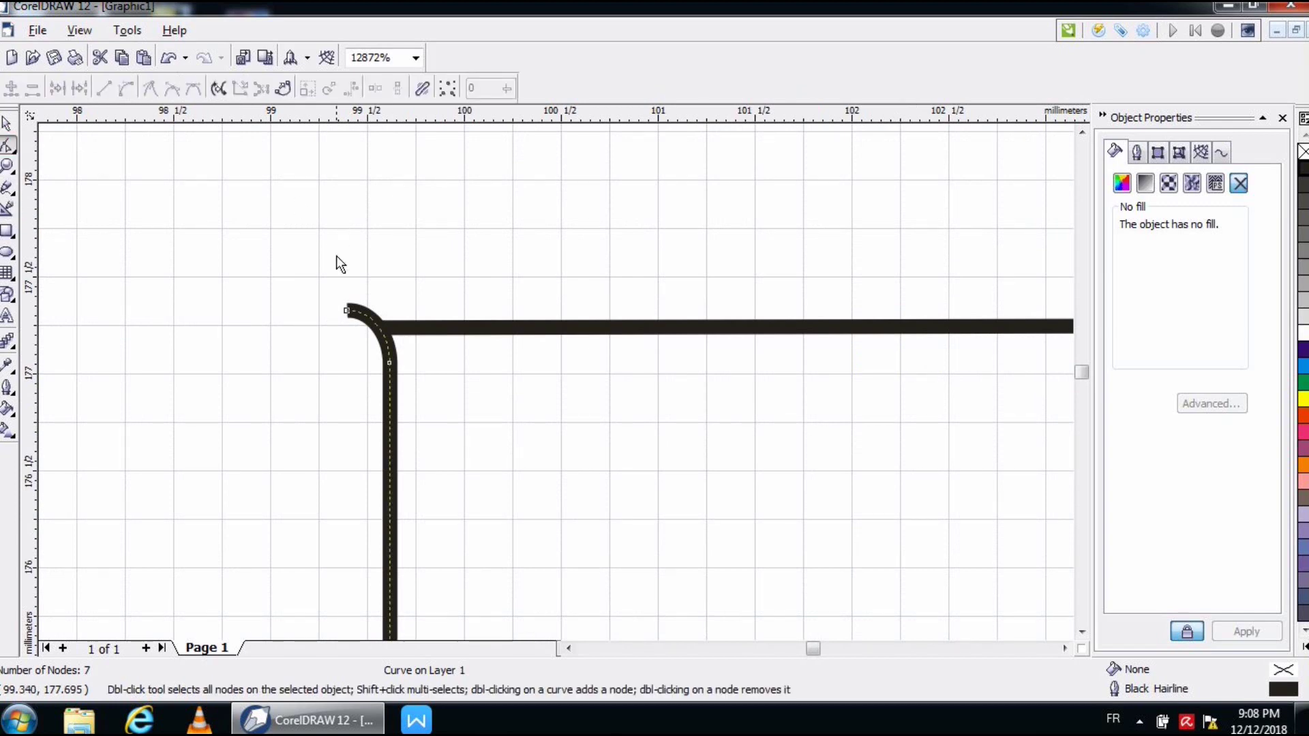
left_click(347, 312)
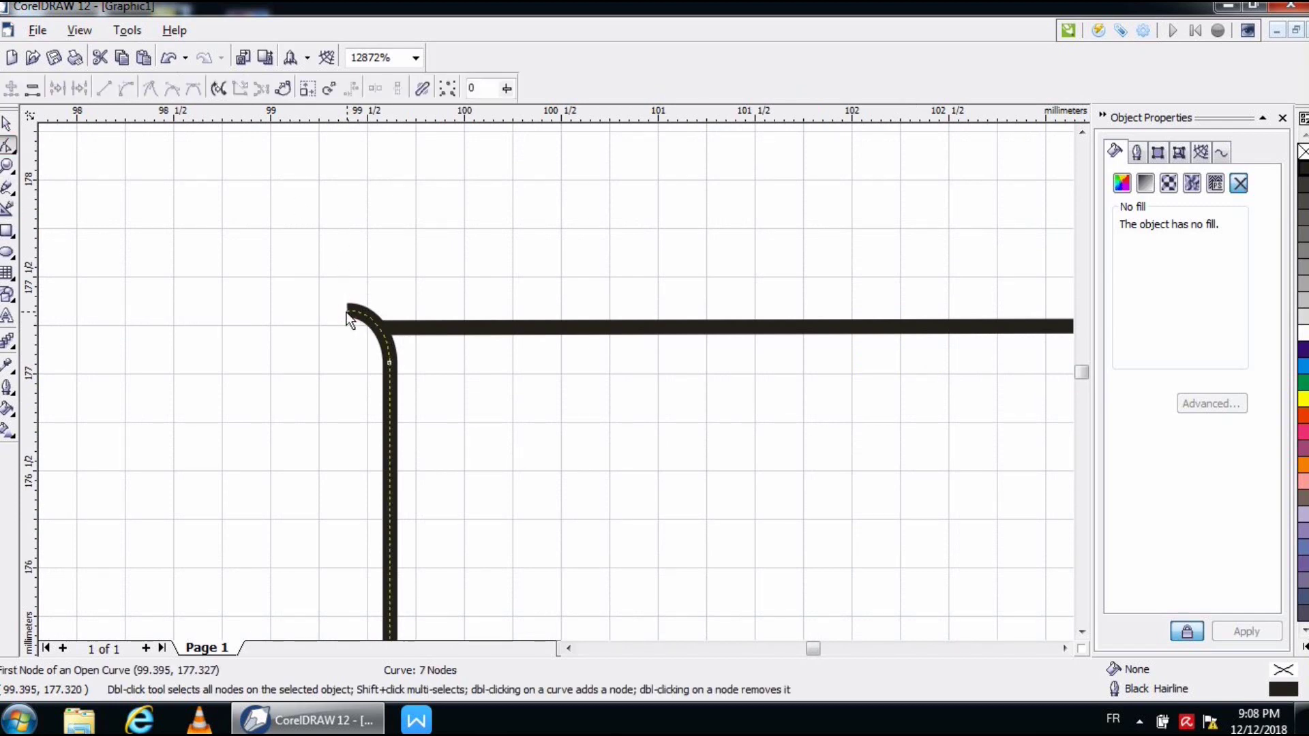
key("Delete")
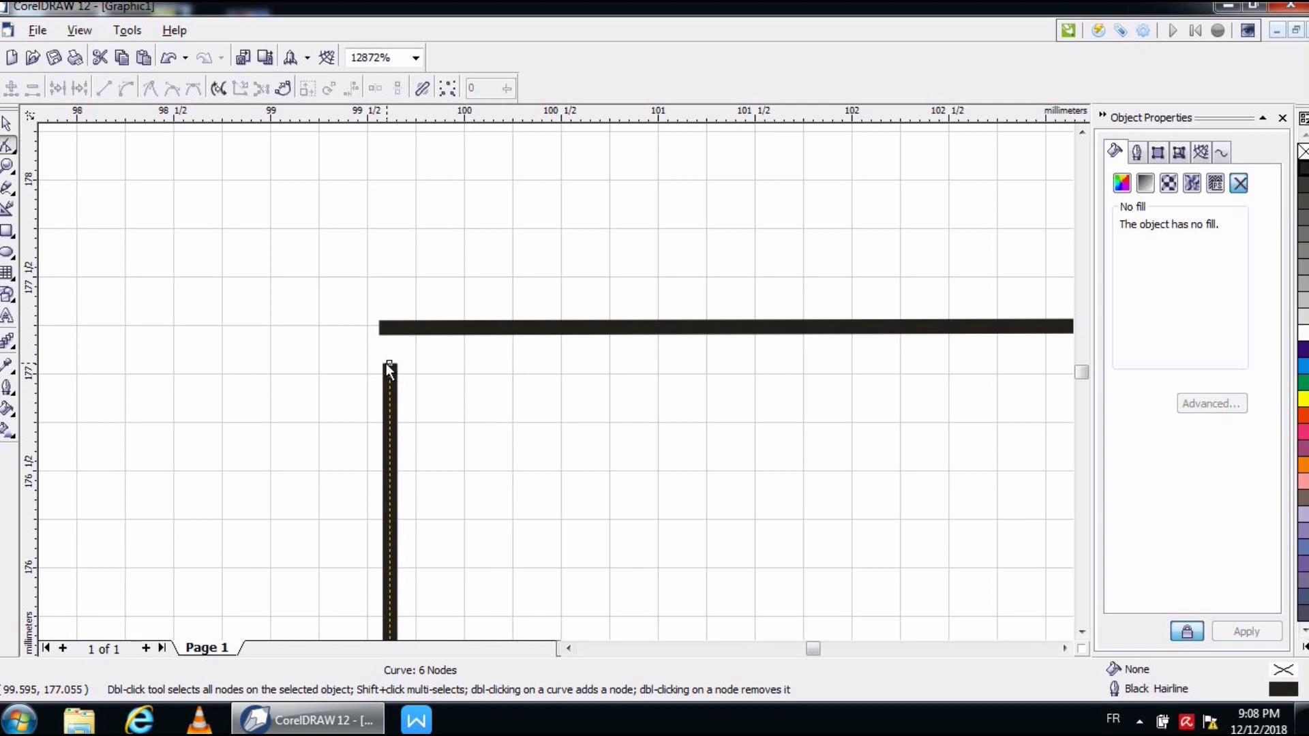
left_click_drag(389, 365, 386, 333)
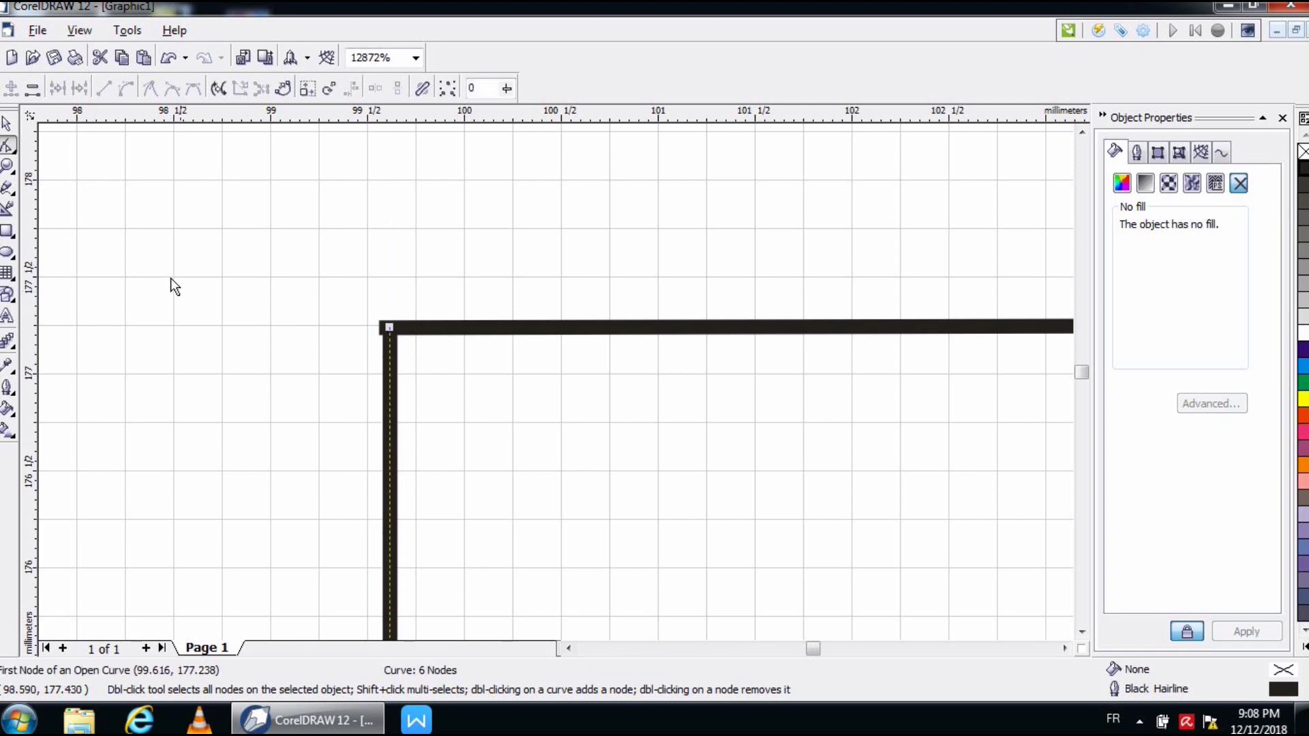
left_click(370, 327)
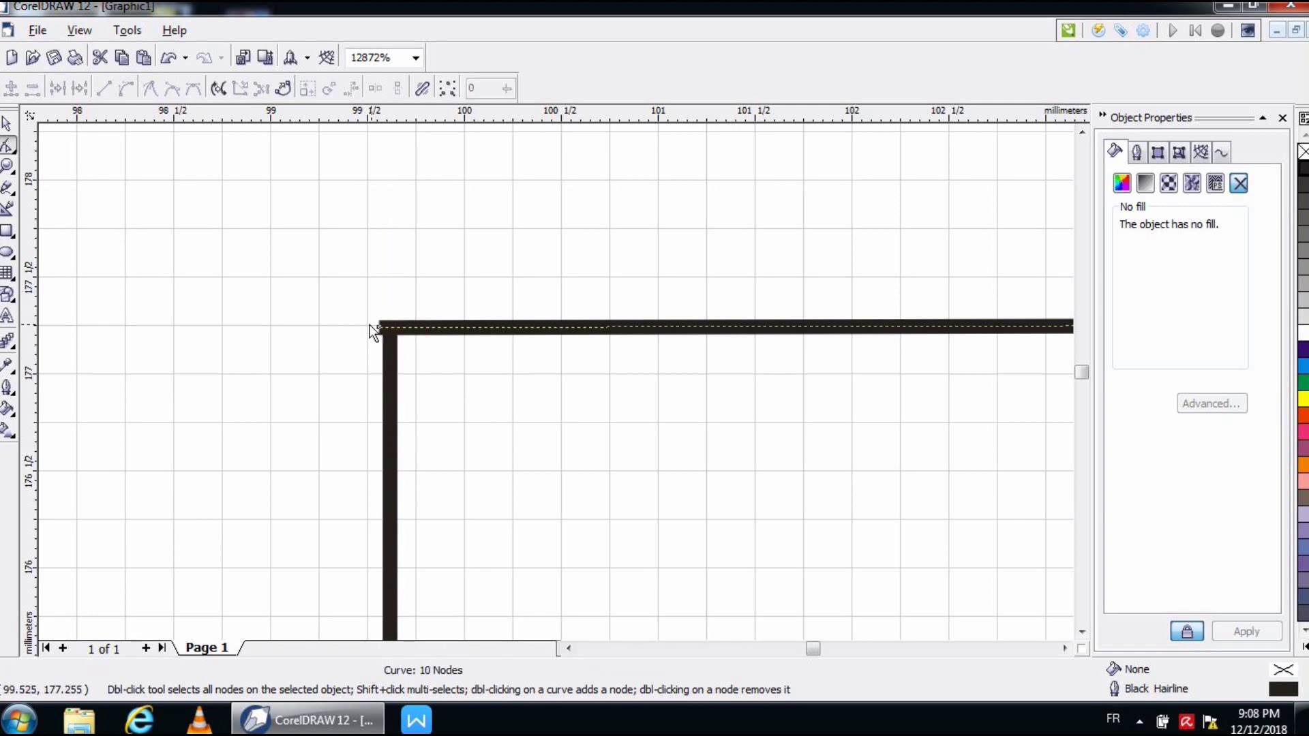
left_click_drag(379, 328, 387, 325)
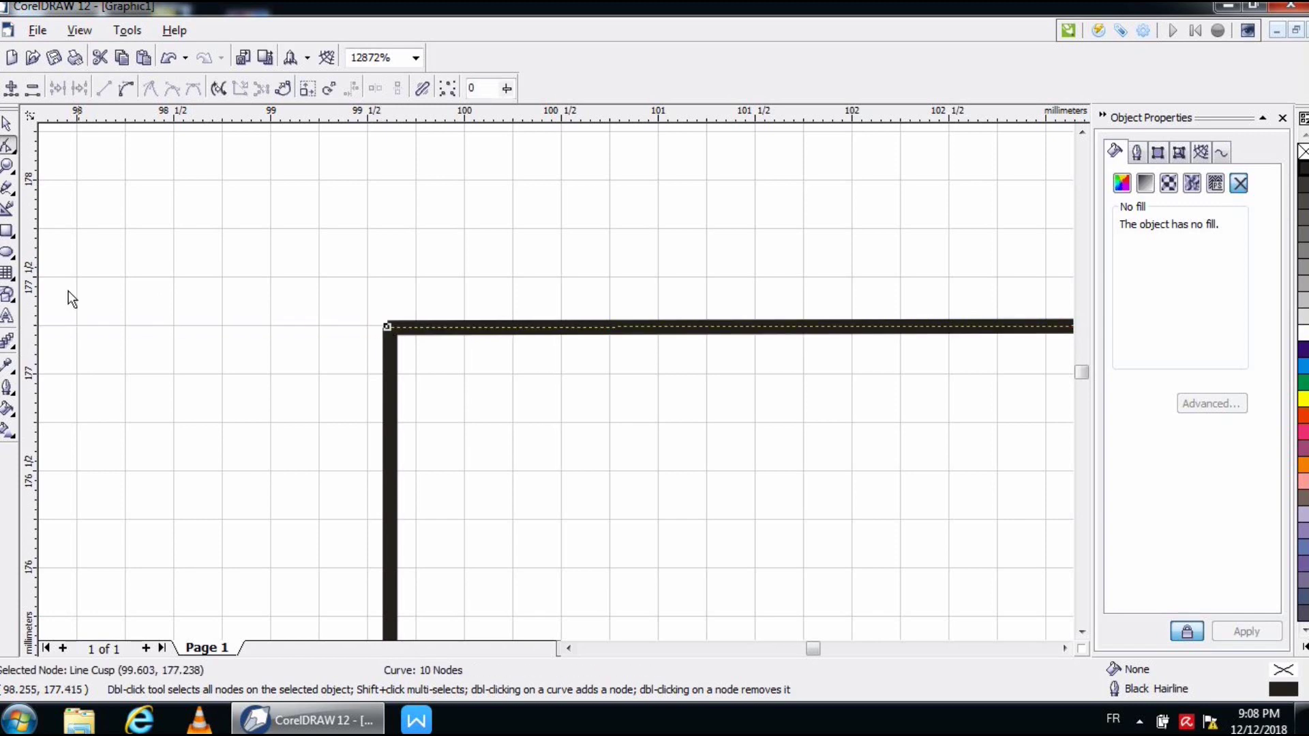
left_click(8, 166)
Zoom out to the full page, frame the T outline, and select its rounded top and stem to check them.
right_click(109, 217)
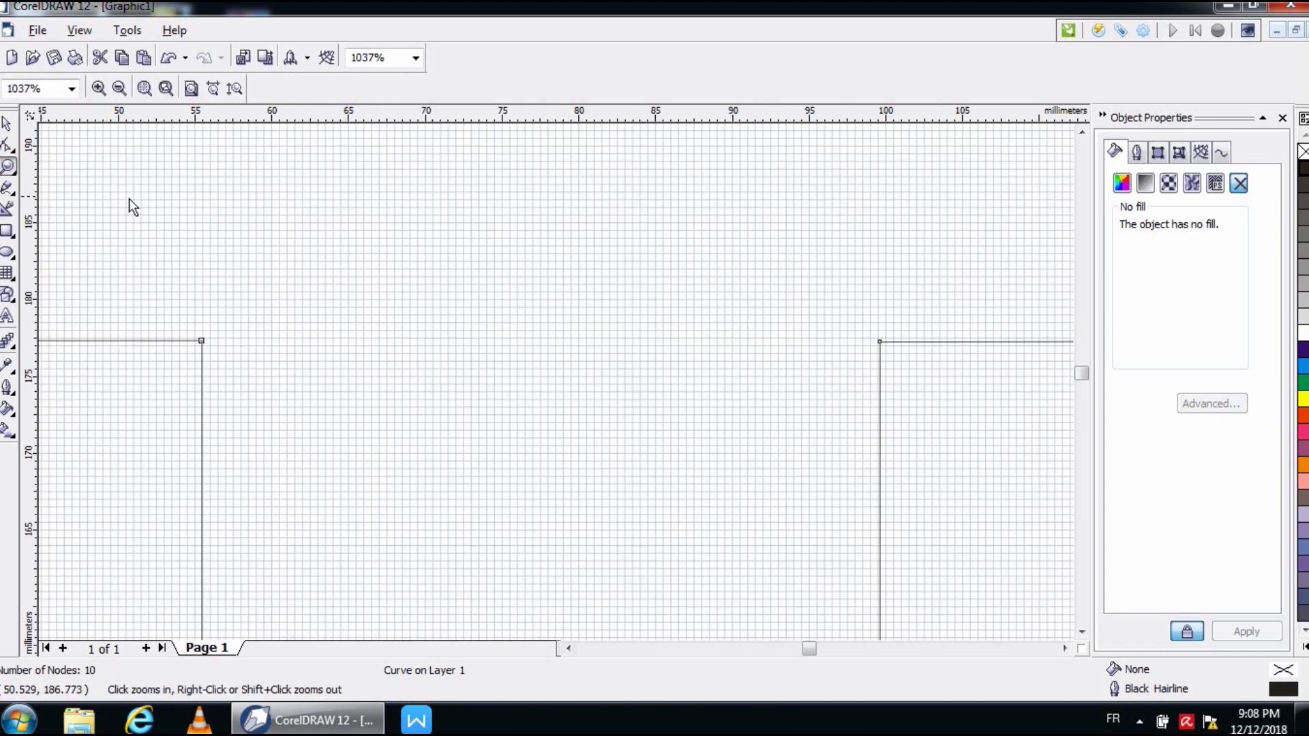
right_click(235, 240)
right_click(234, 240)
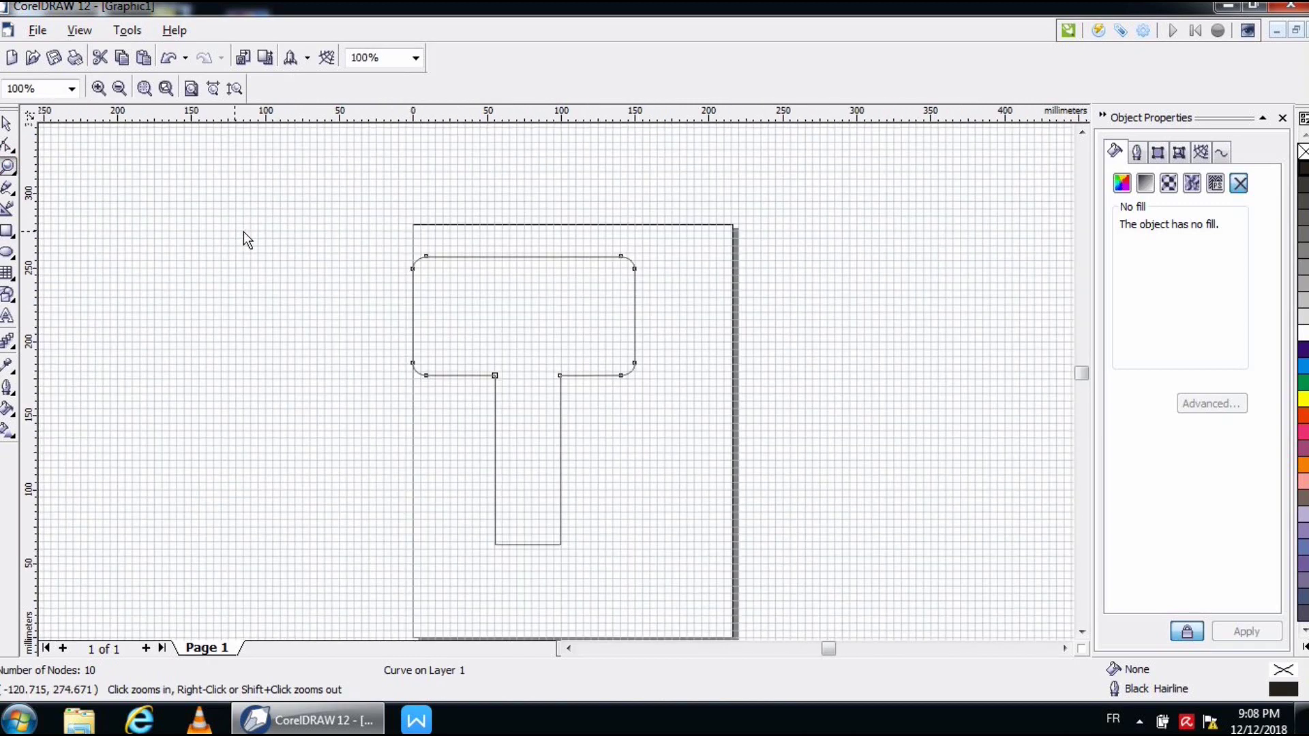
left_click_drag(365, 219, 715, 592)
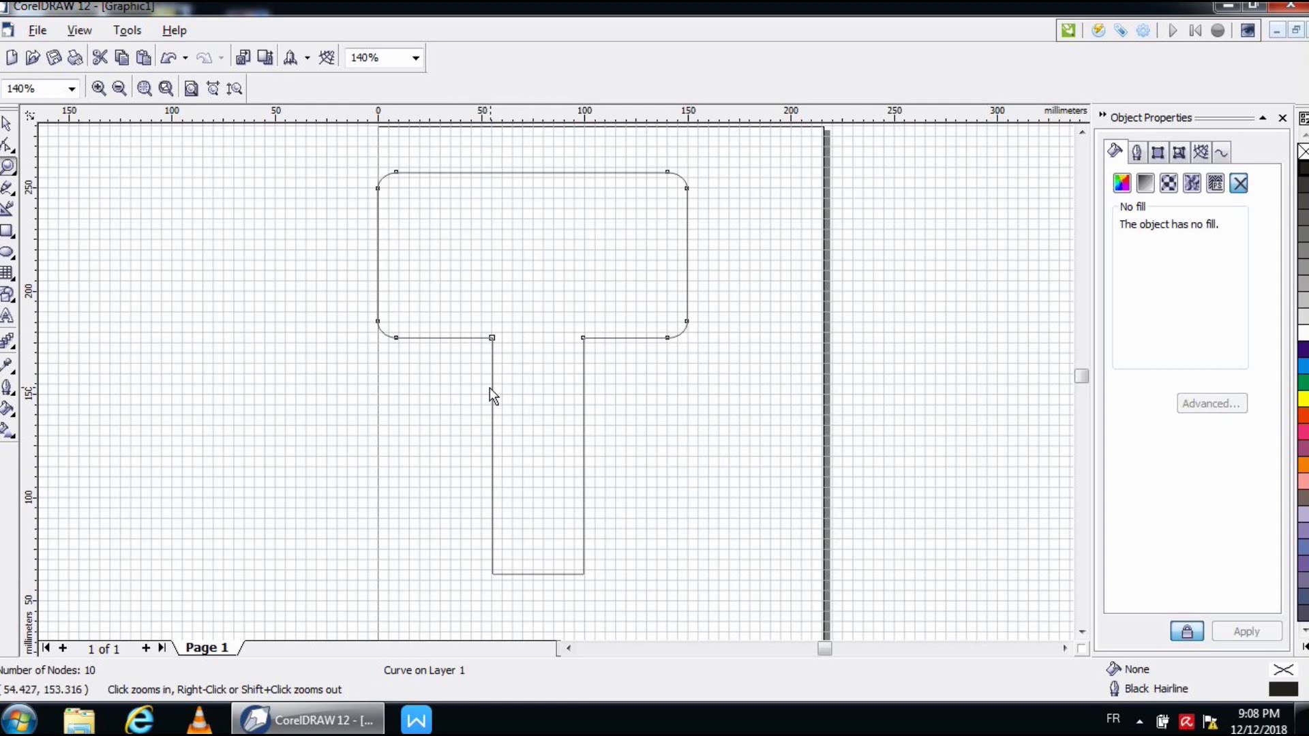
double_click(8, 123)
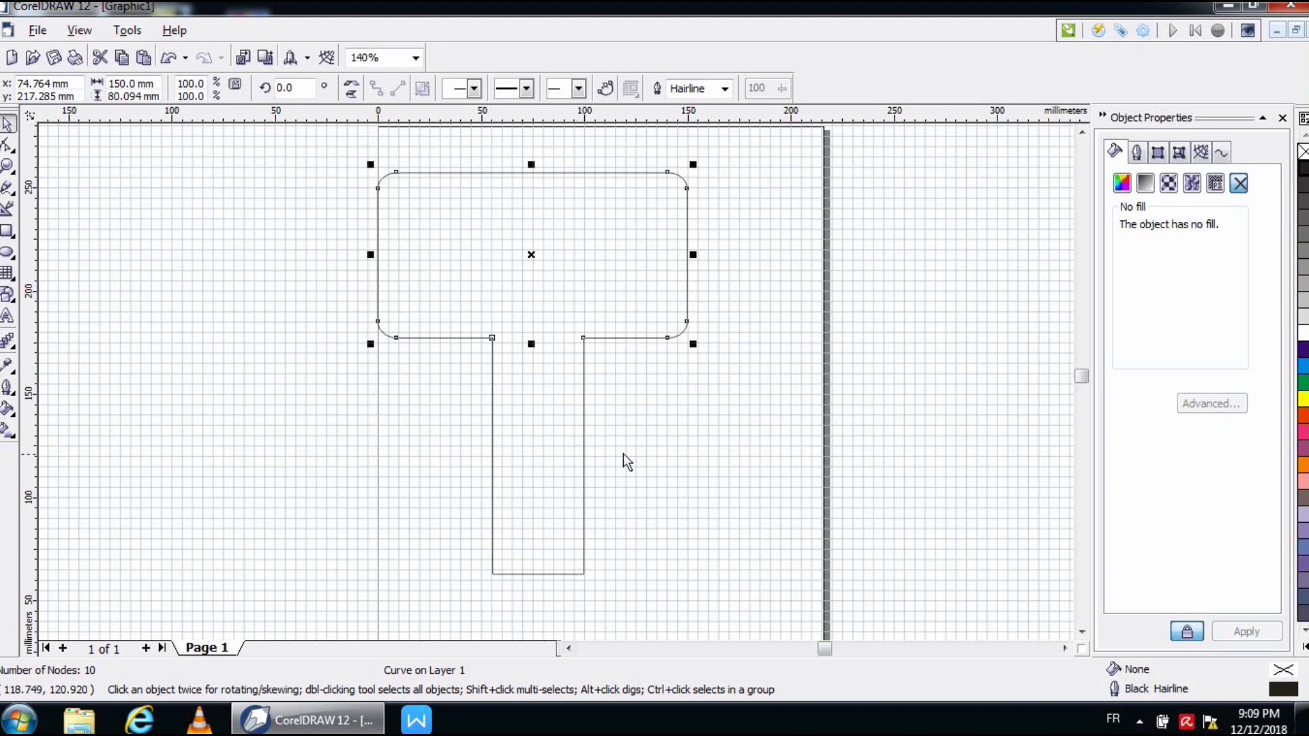
left_click(559, 461)
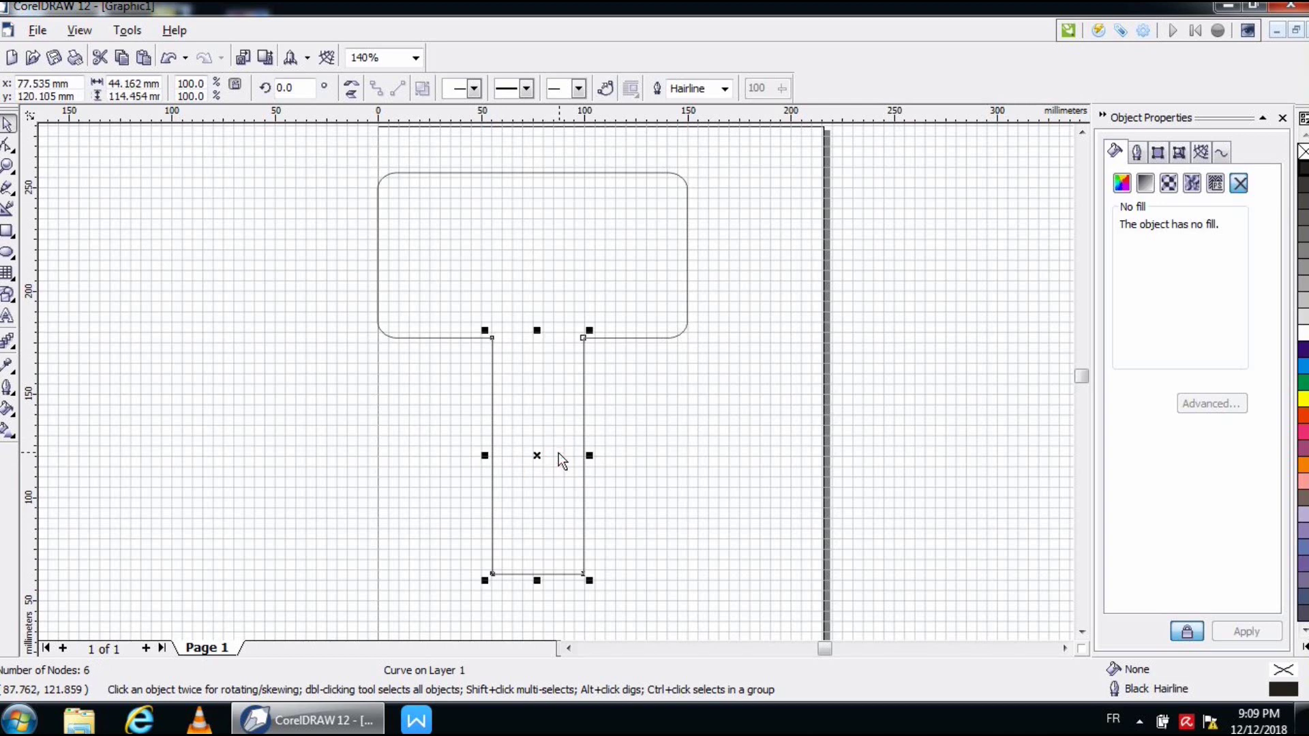
left_click(650, 450)
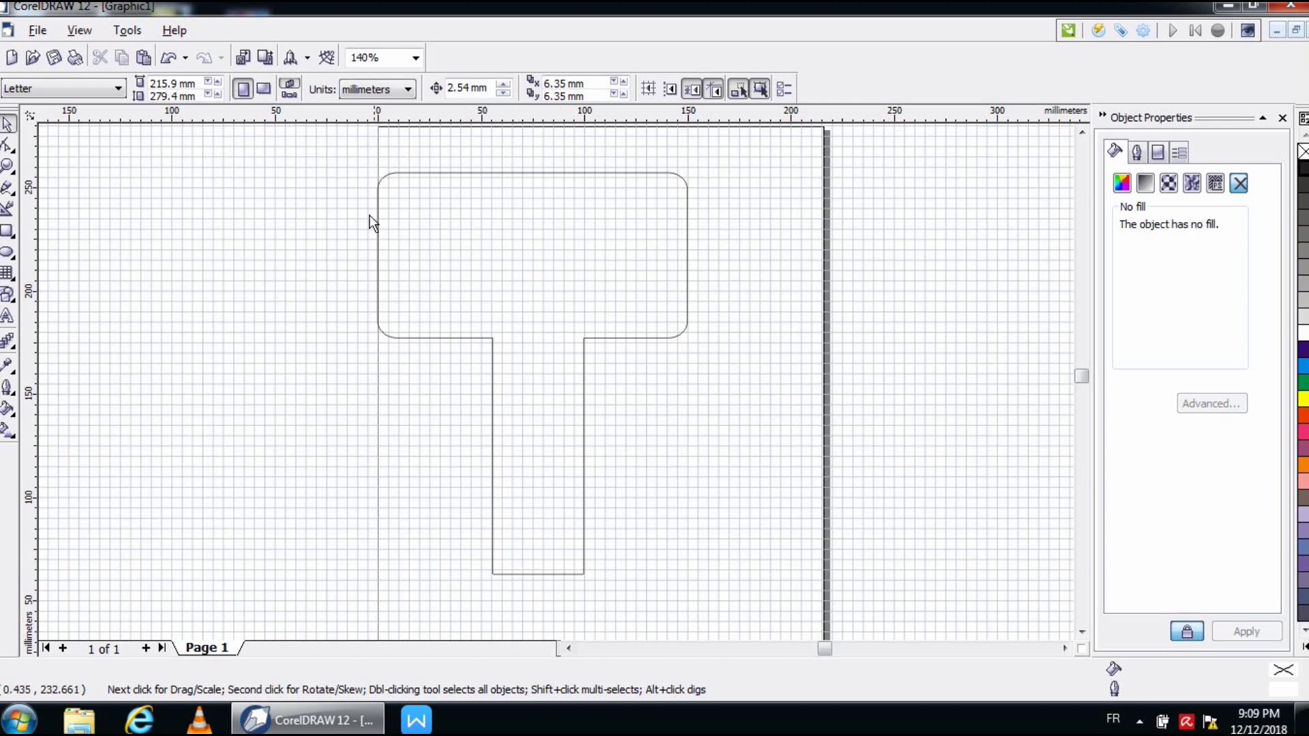
left_click(476, 300)
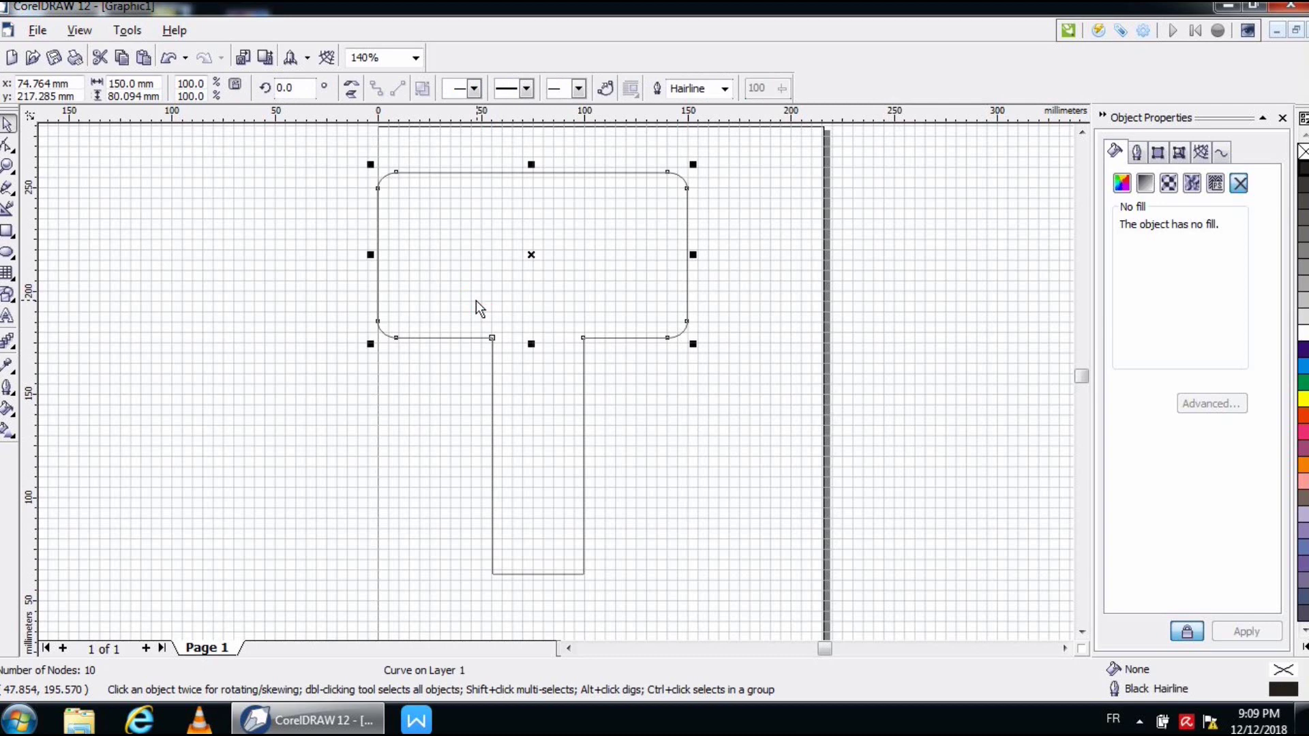
Combine the rounded top and stem into one 16-node T curve and move it right.
left_click(552, 485, "shift")
right_click(552, 484)
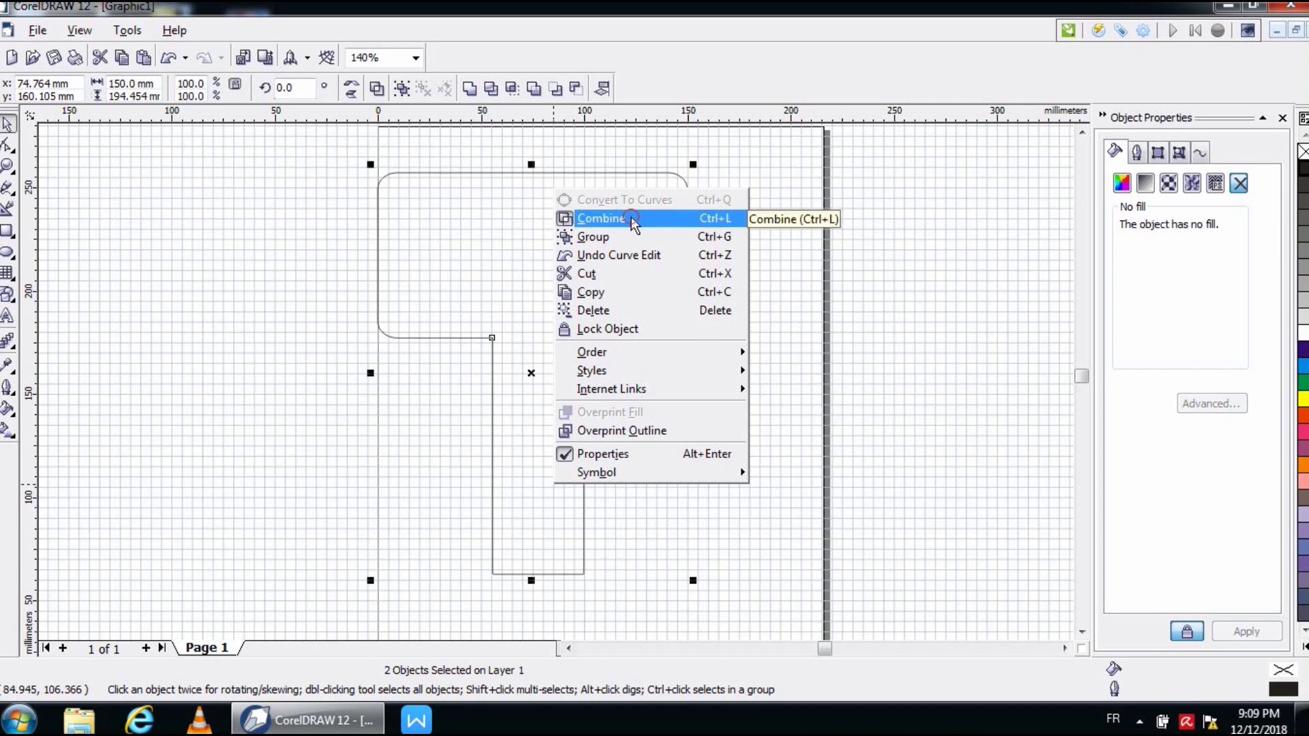
left_click(632, 218)
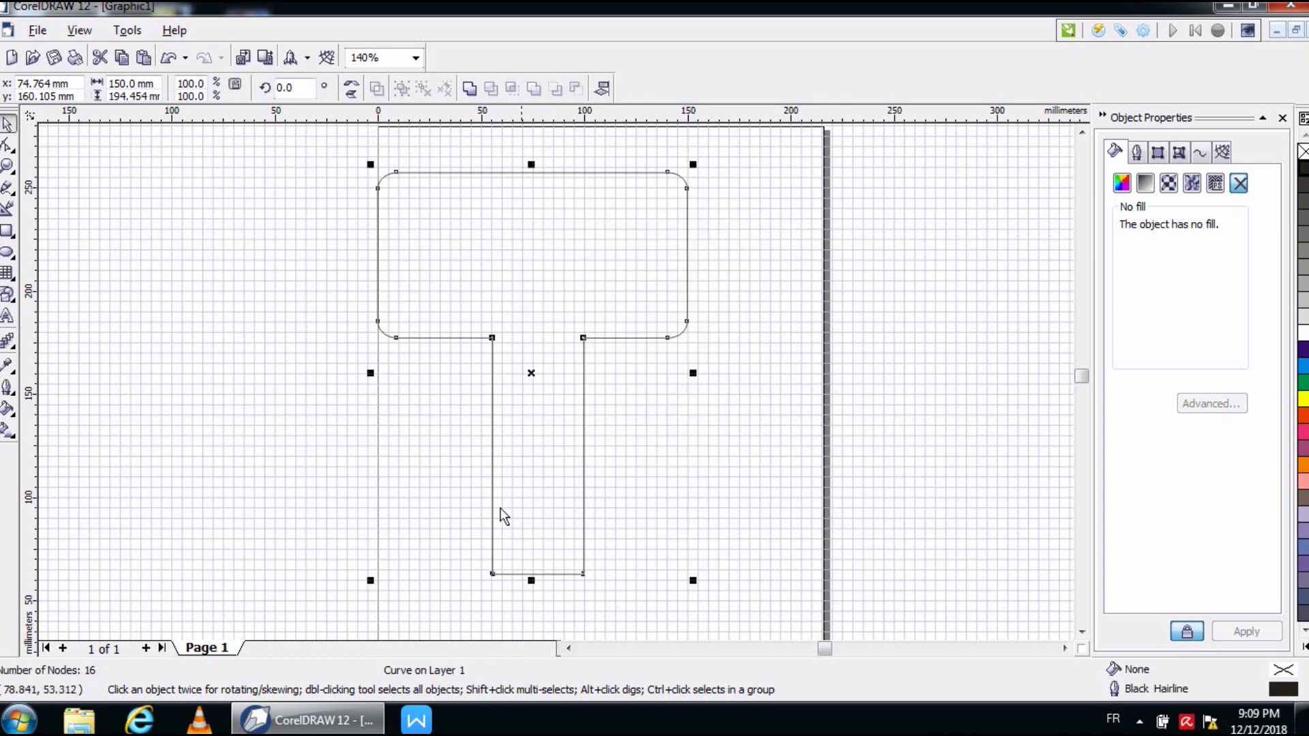
left_click_drag(549, 287, 619, 293)
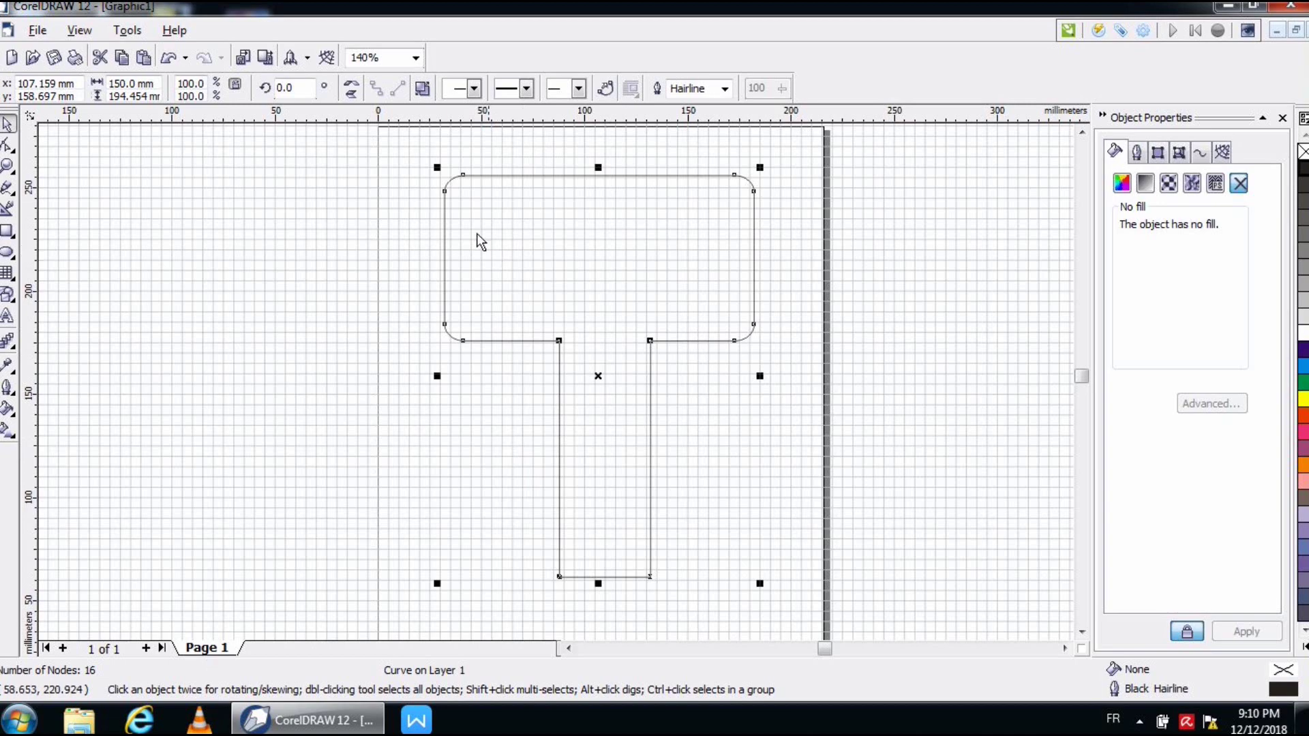
Duplicate the T outline, scale the copy to 80% by 80%, and move it up inside the original.
left_click(37, 30)
left_click(394, 417)
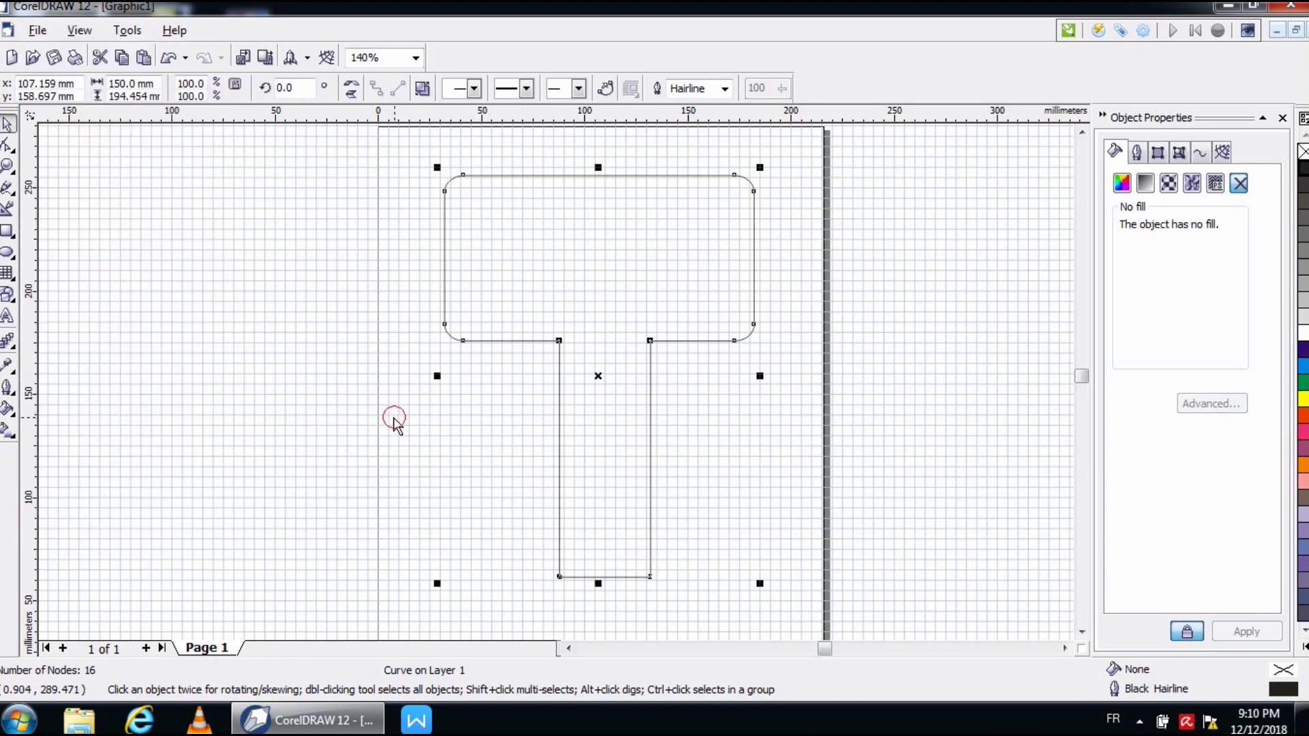
left_click(122, 59)
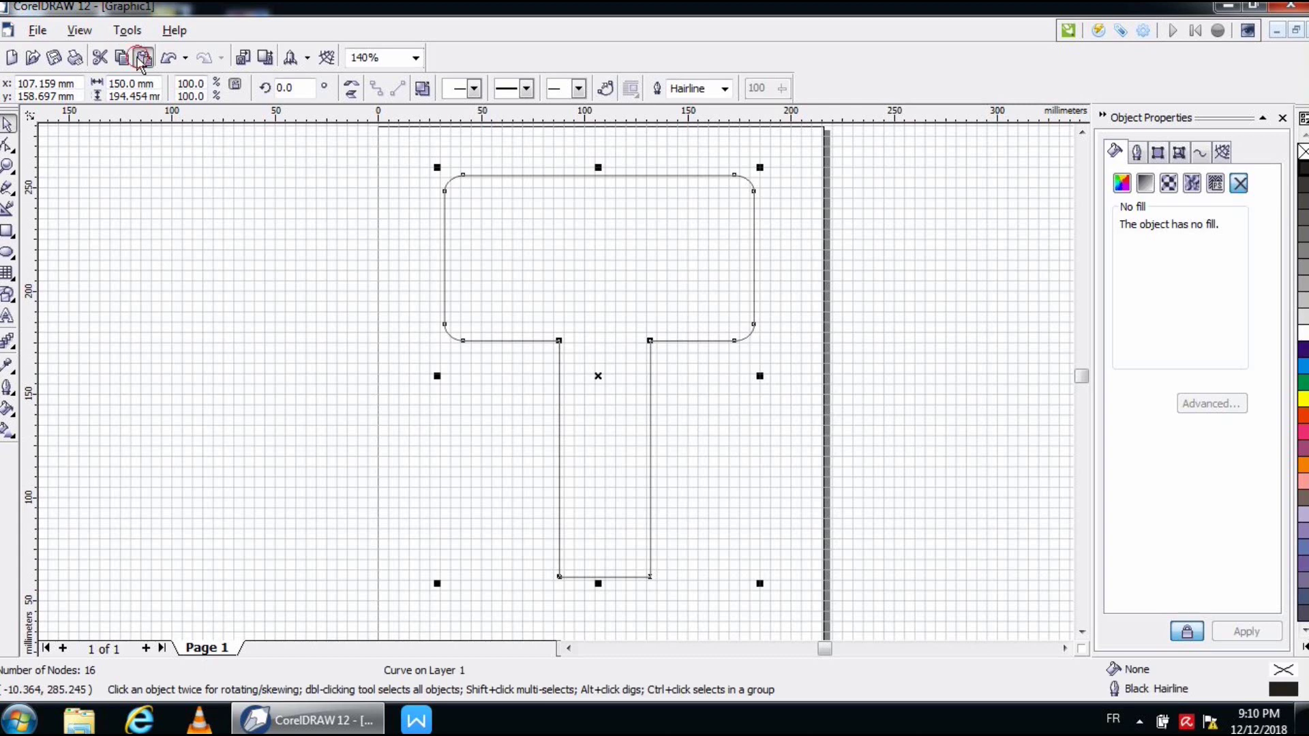
left_click(142, 58)
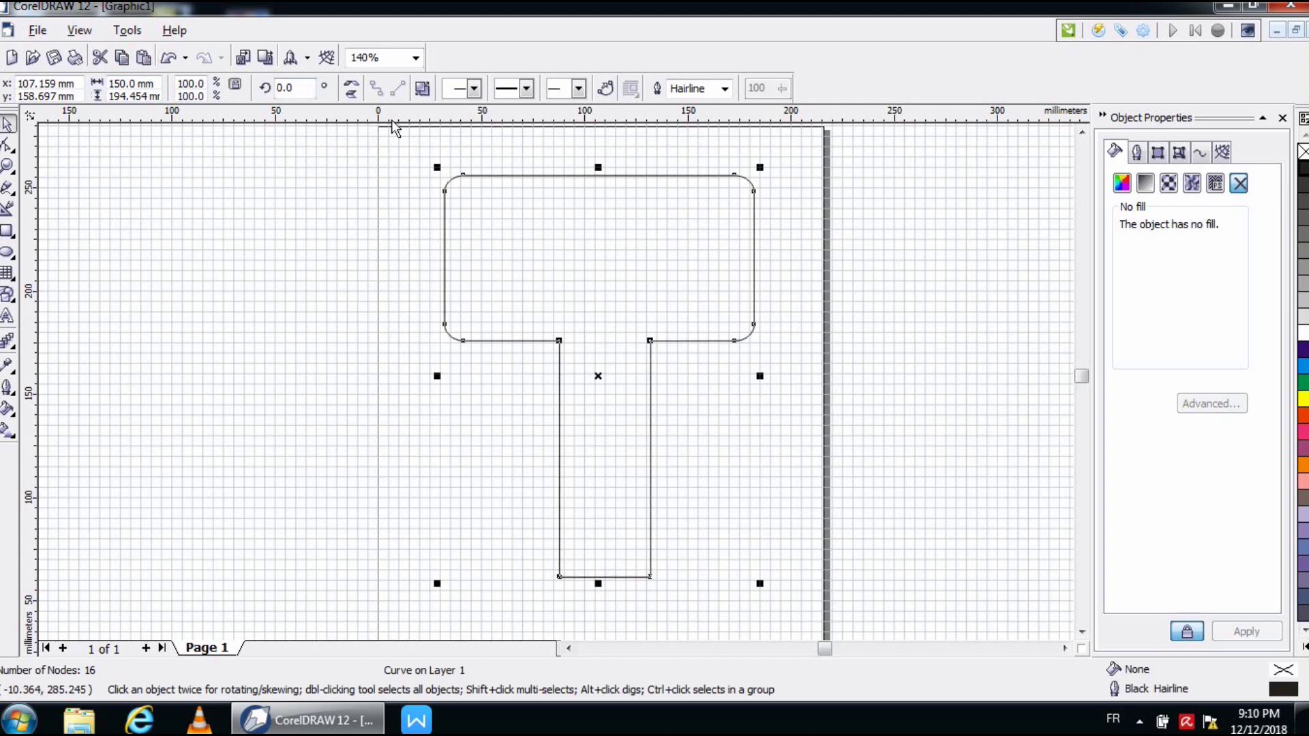
double_click(193, 85)
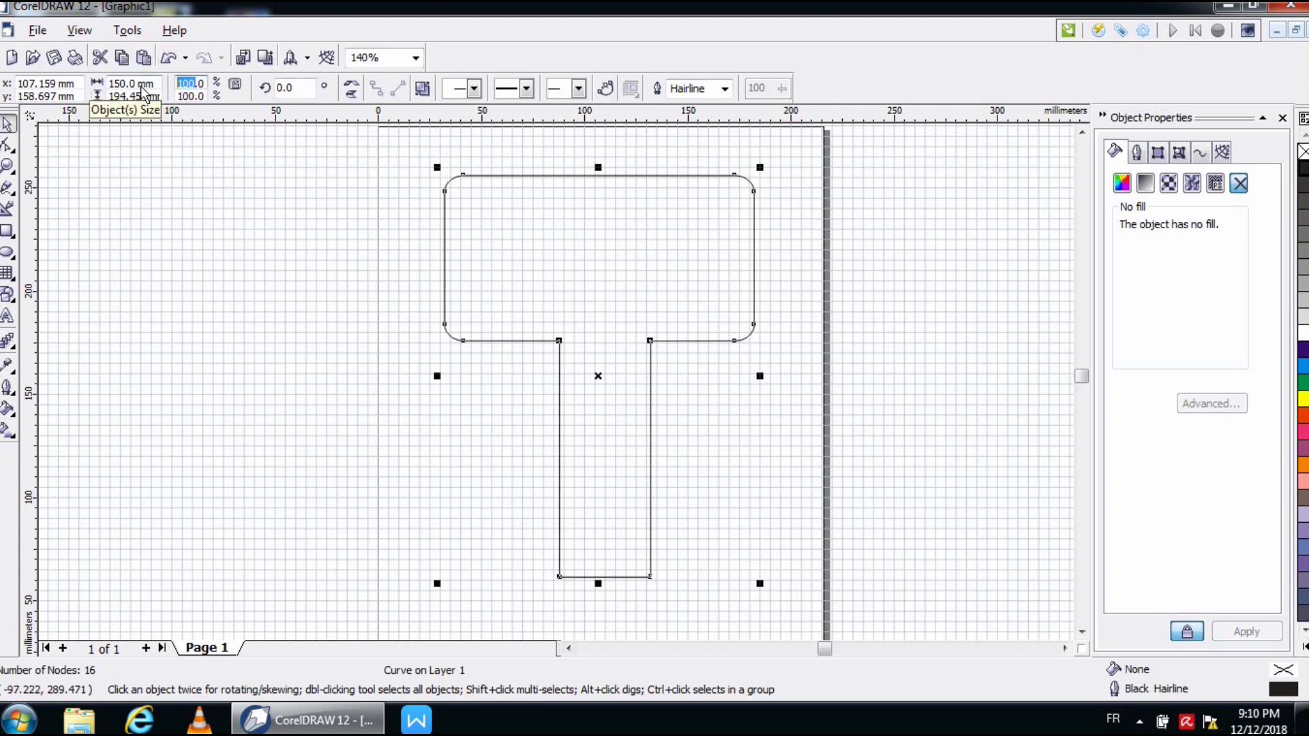
type("80")
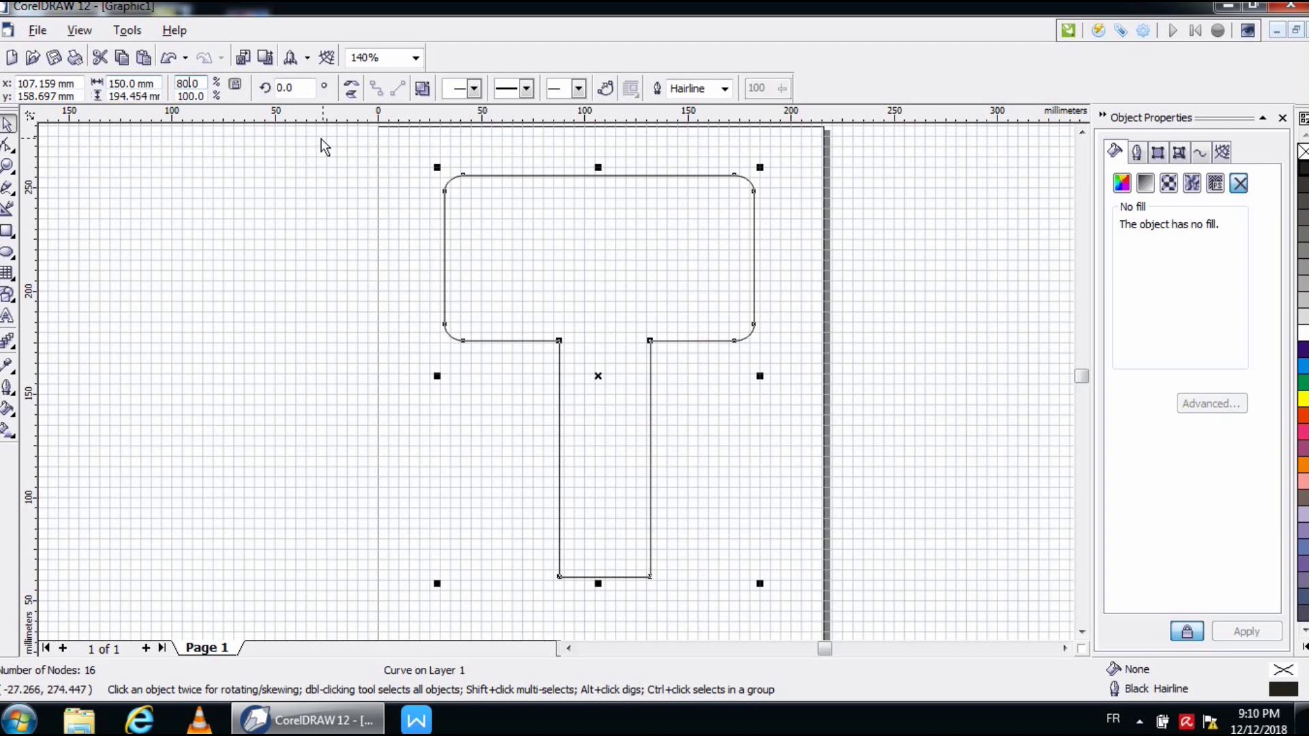
double_click(191, 96)
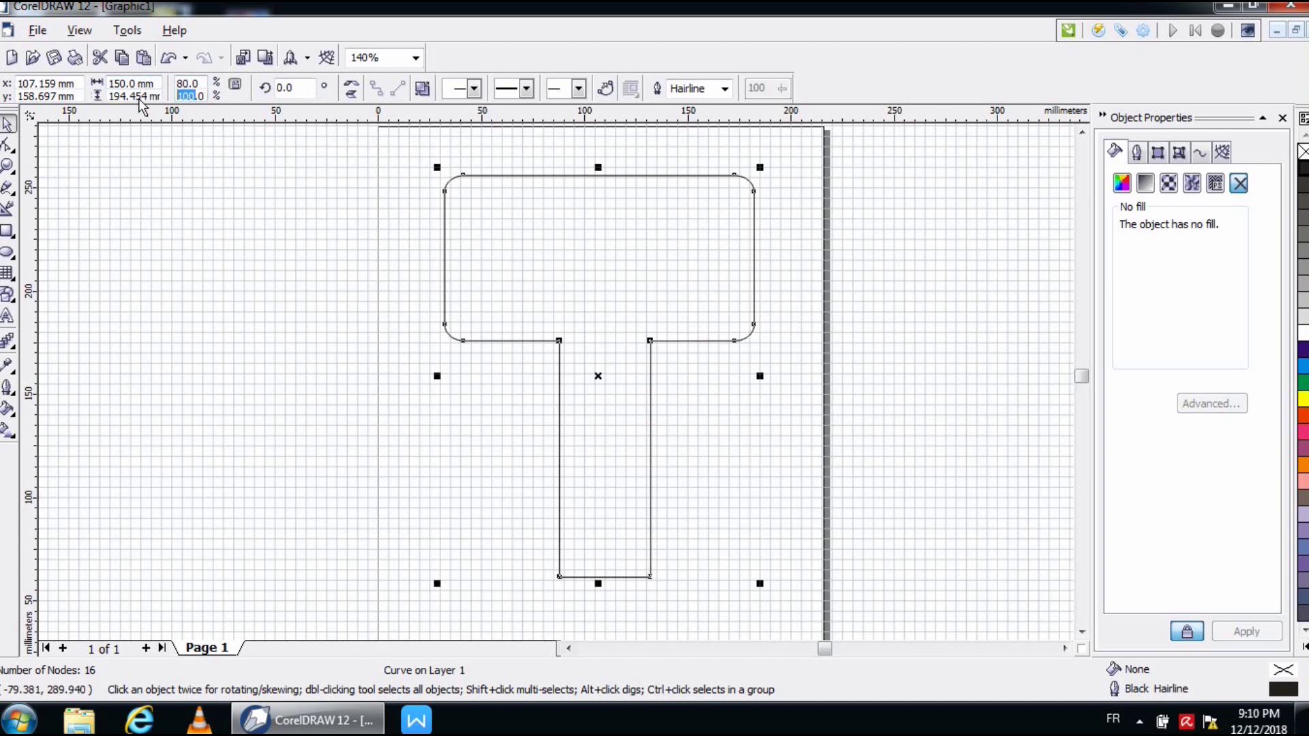
type("80")
key("Return")
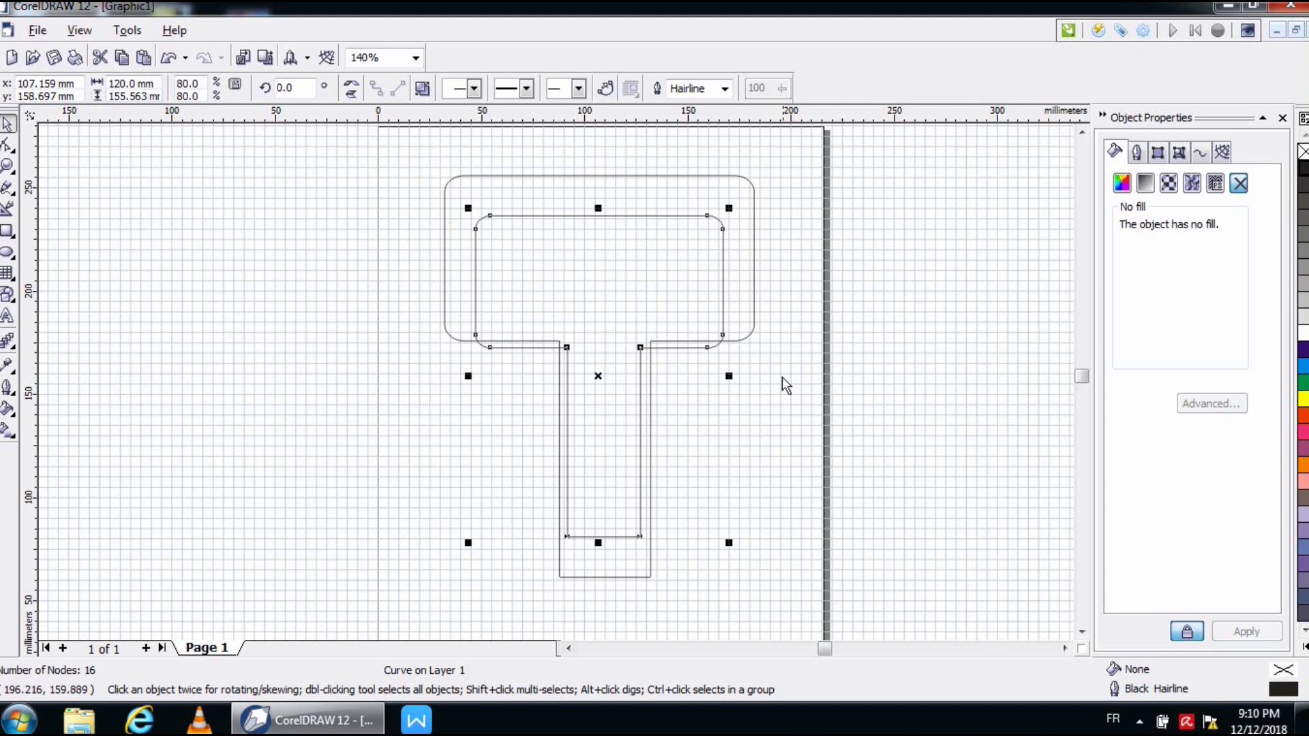
left_click_drag(611, 301, 611, 267)
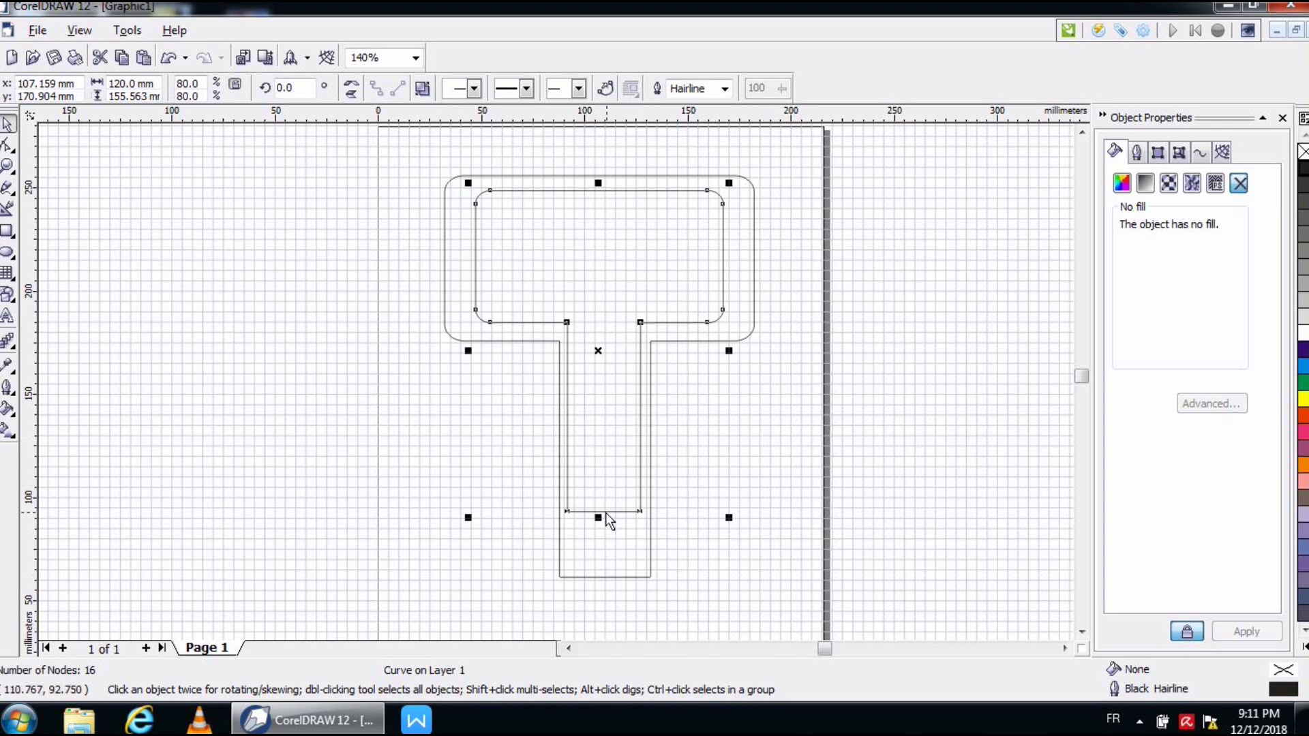
Break the inner rounded T curve apart into separate top and stem curves.
left_click(390, 471)
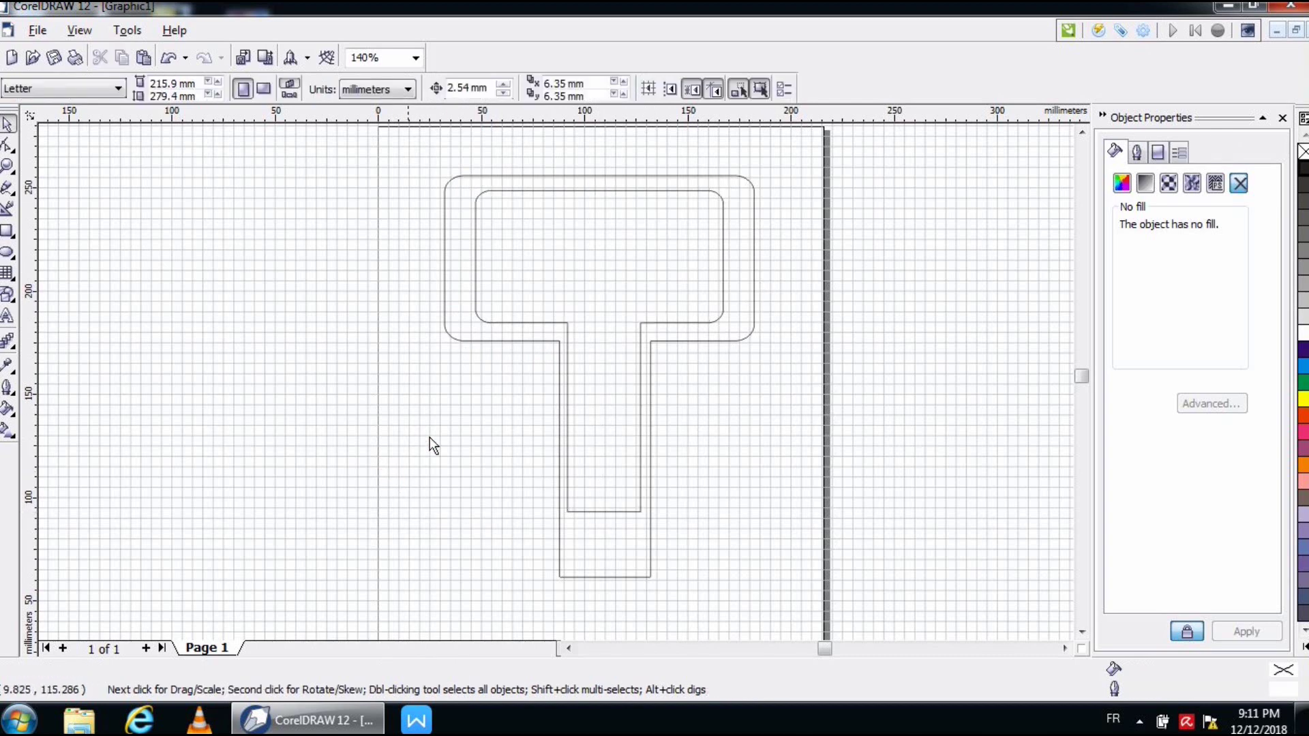
left_click(569, 349)
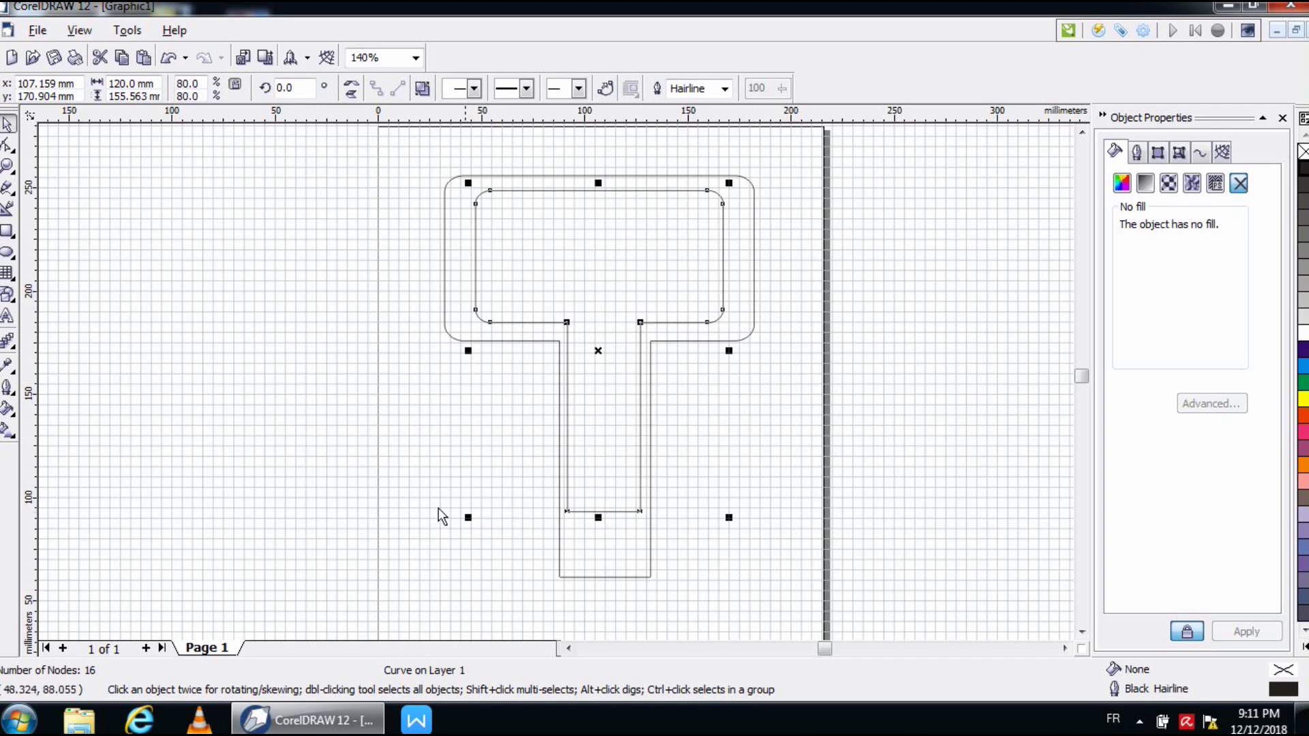
left_click(390, 472)
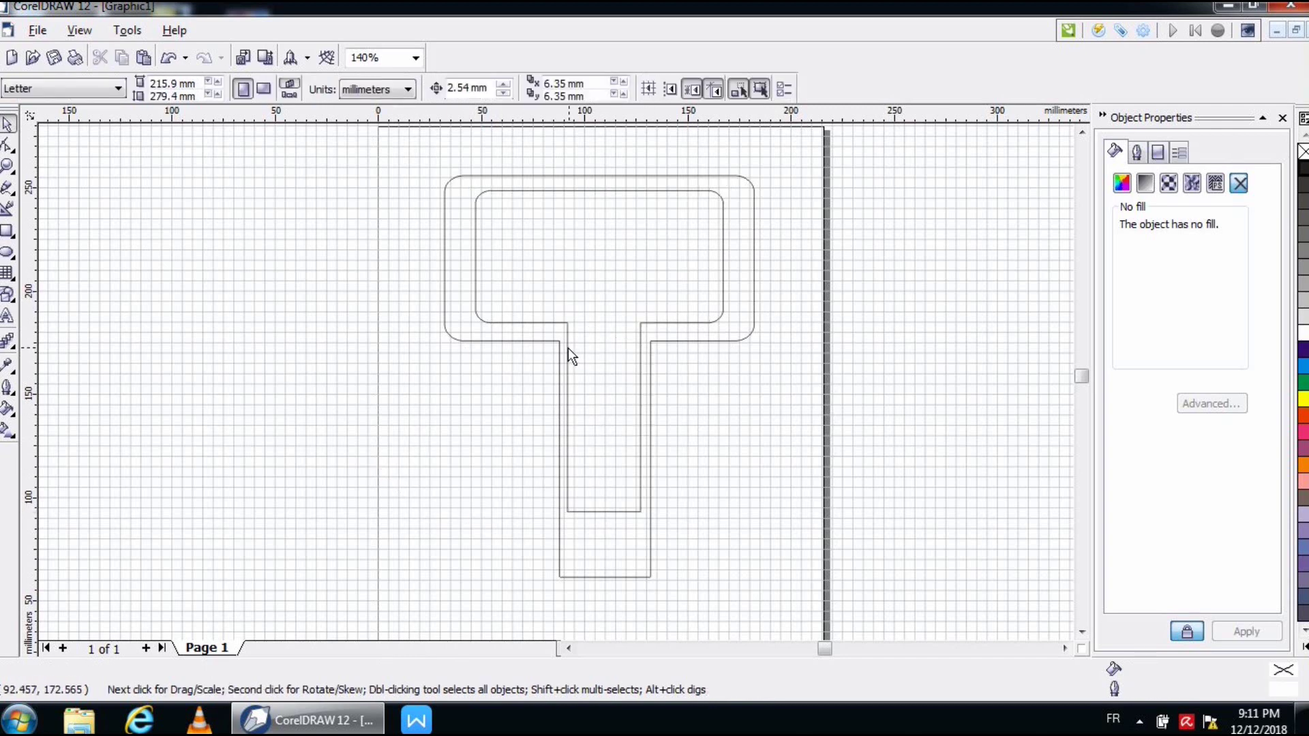
left_click(567, 349)
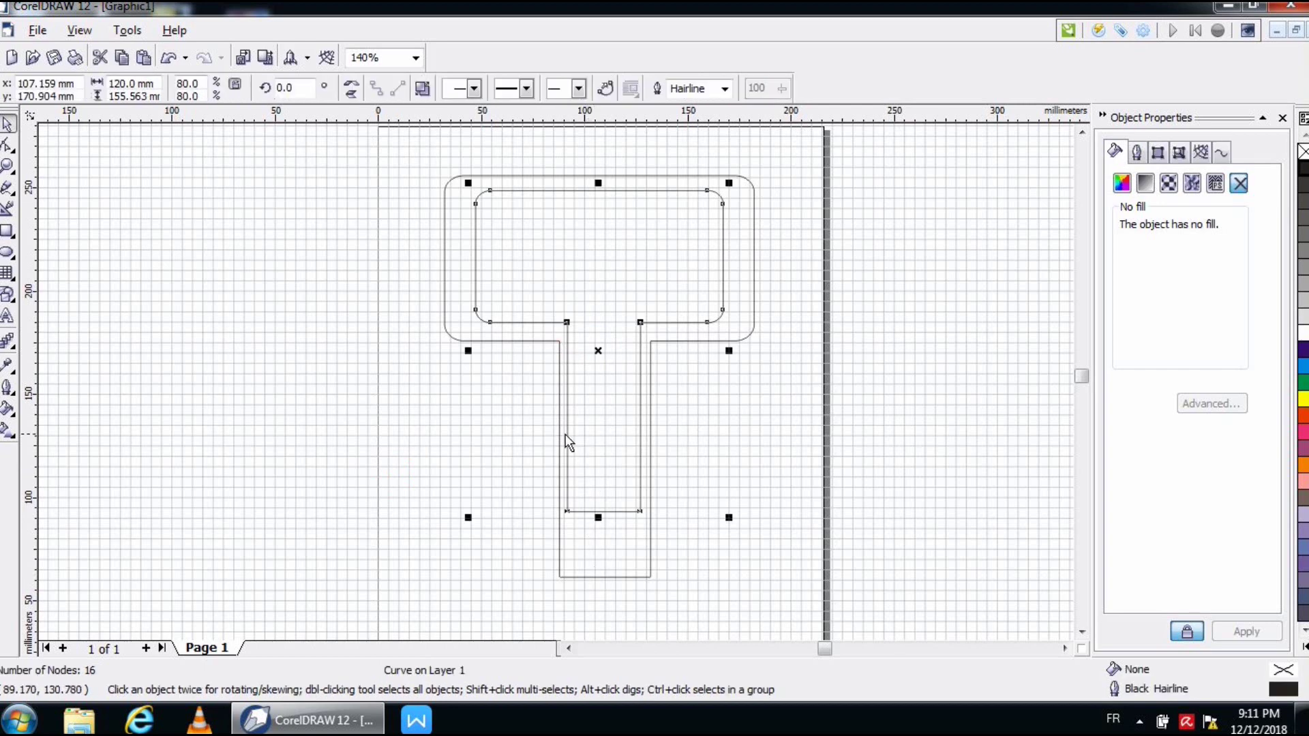
right_click(571, 254)
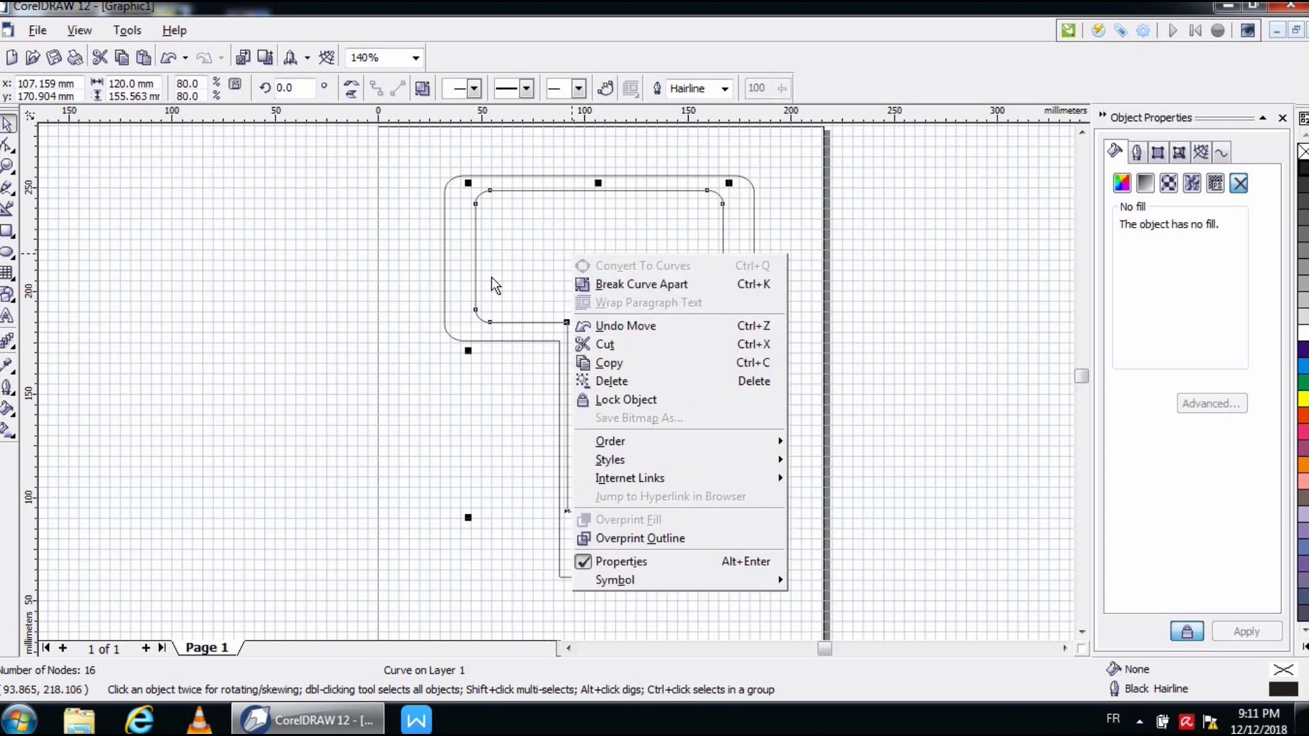
left_click(622, 286)
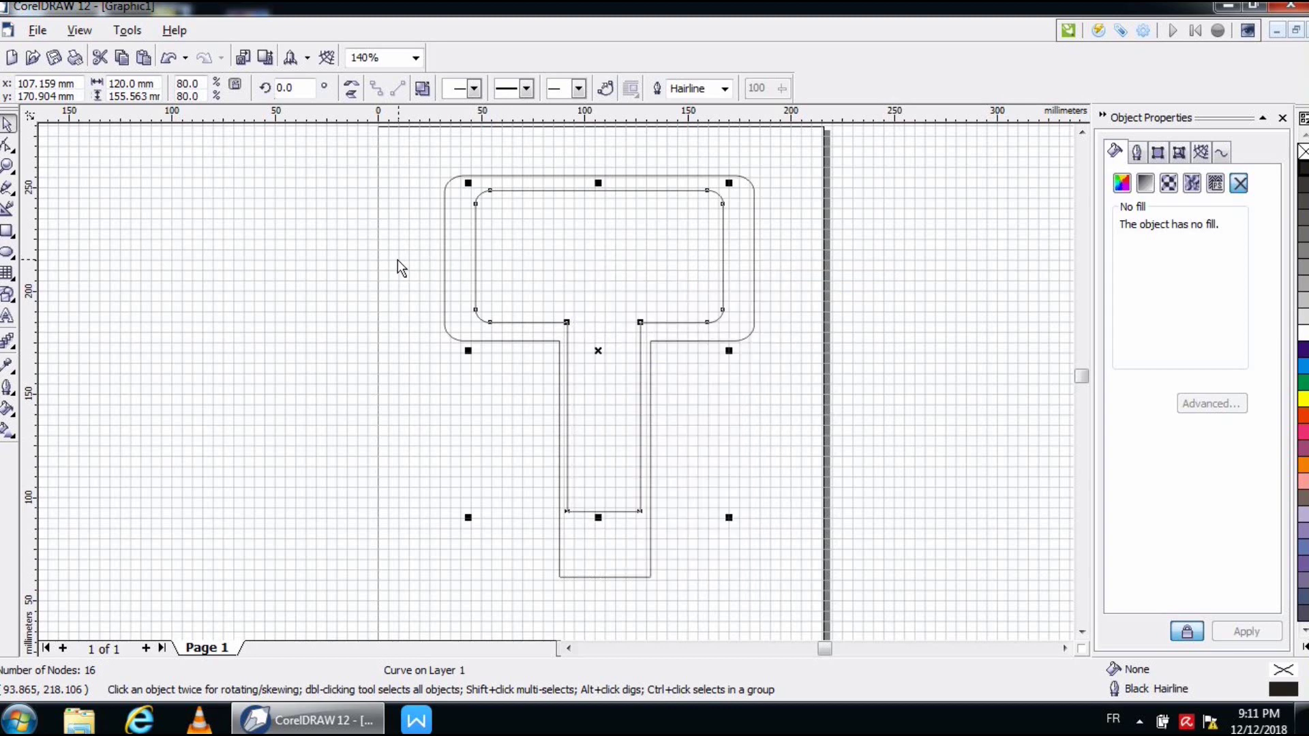
left_click(475, 263)
right_click(473, 264)
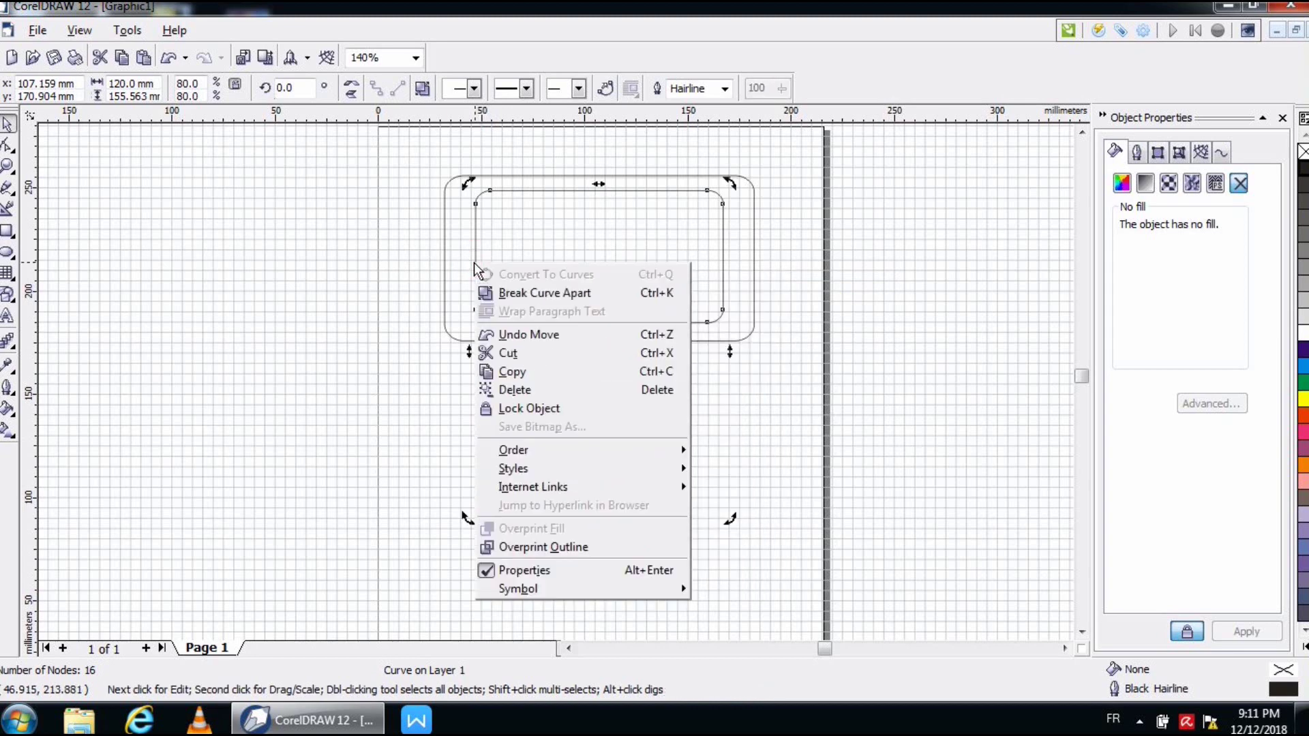
left_click(225, 273)
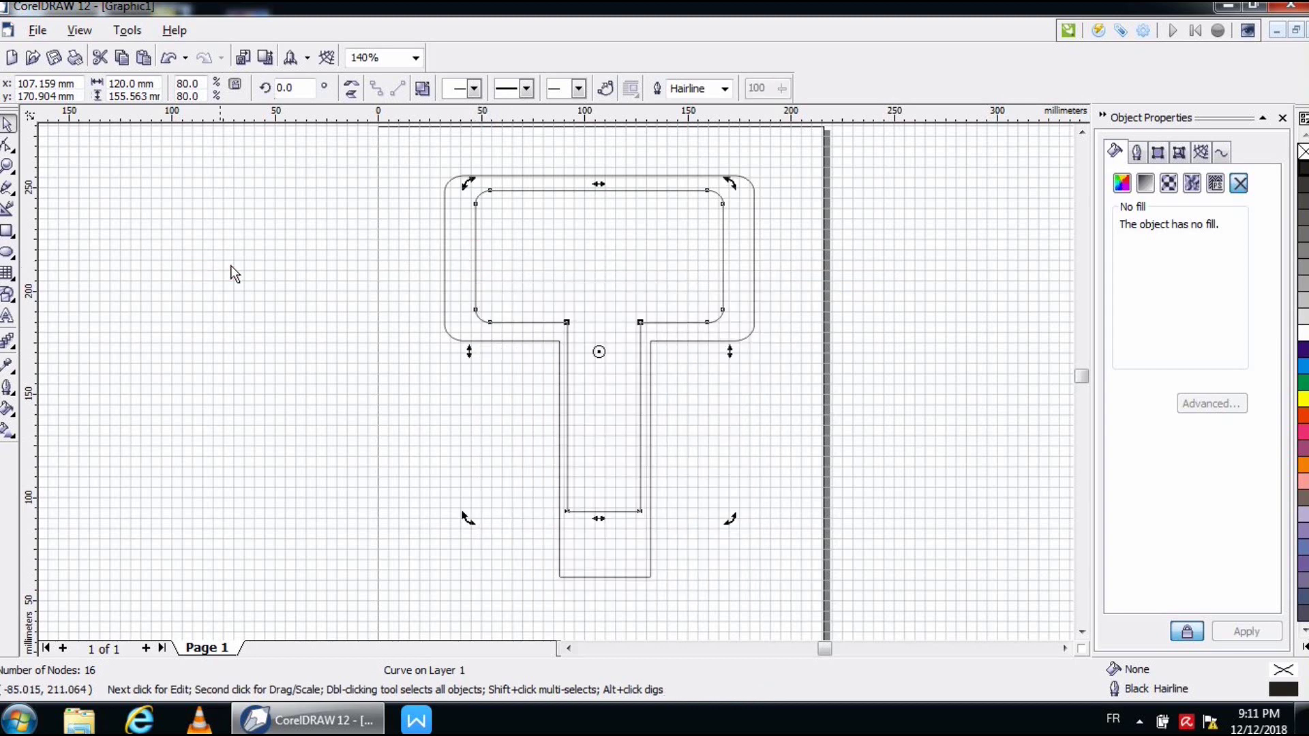
left_click(393, 275)
left_click(473, 277)
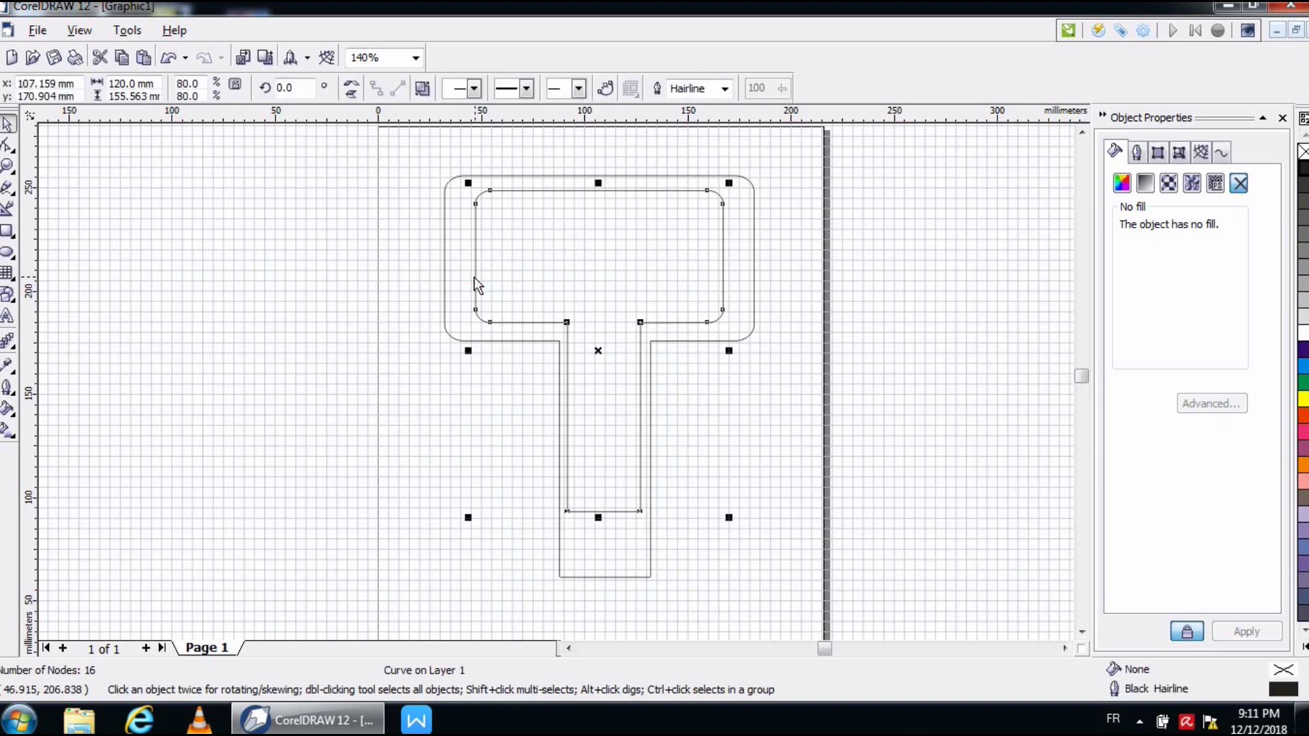
right_click(473, 277)
left_click(509, 308)
left_click(858, 460)
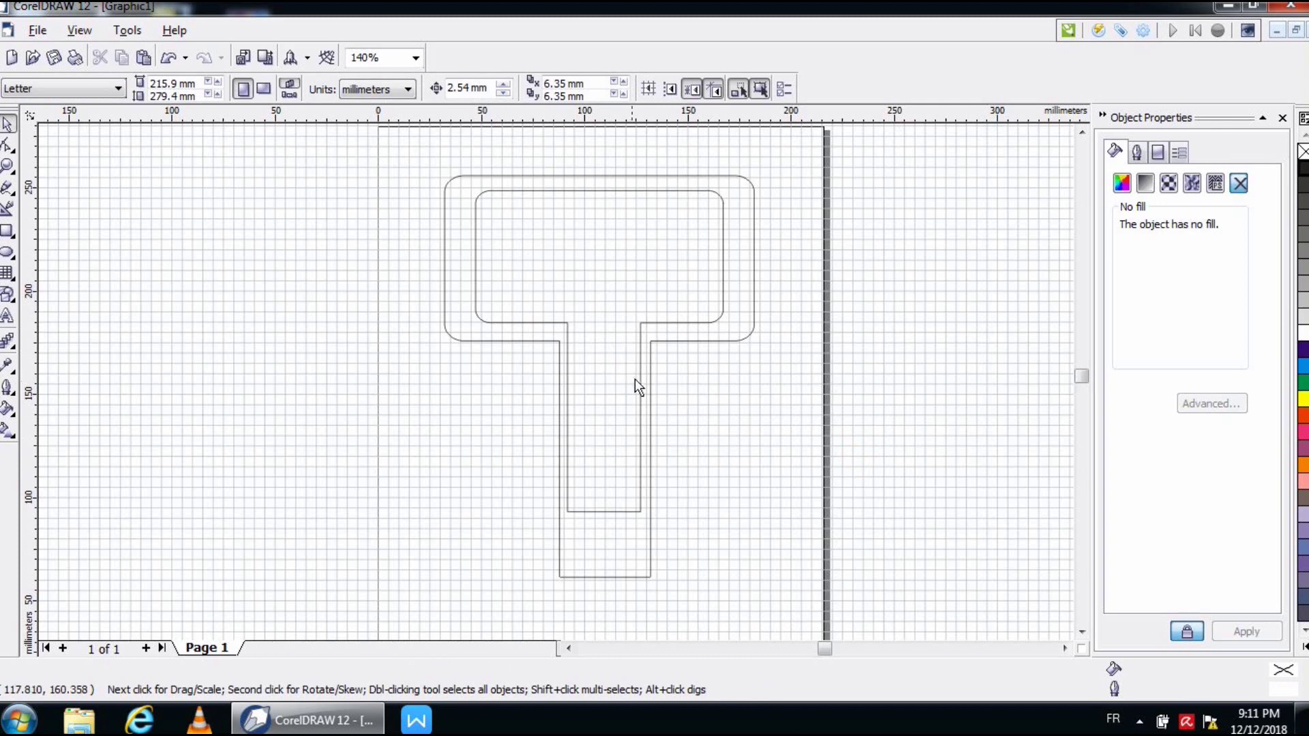
Stretch the inner stem down toward the outer bottom and narrow it from 28.951 to 23.475 mm.
left_click(640, 387)
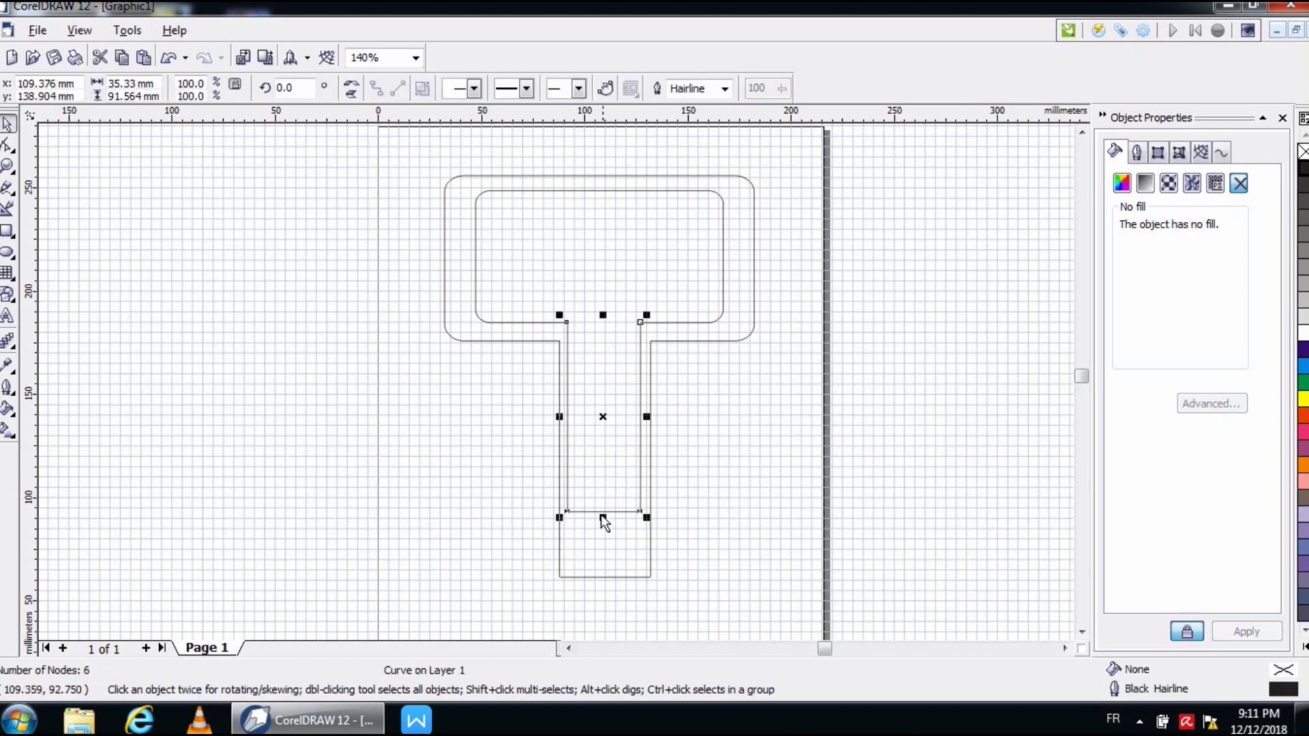
left_click_drag(603, 520, 603, 569)
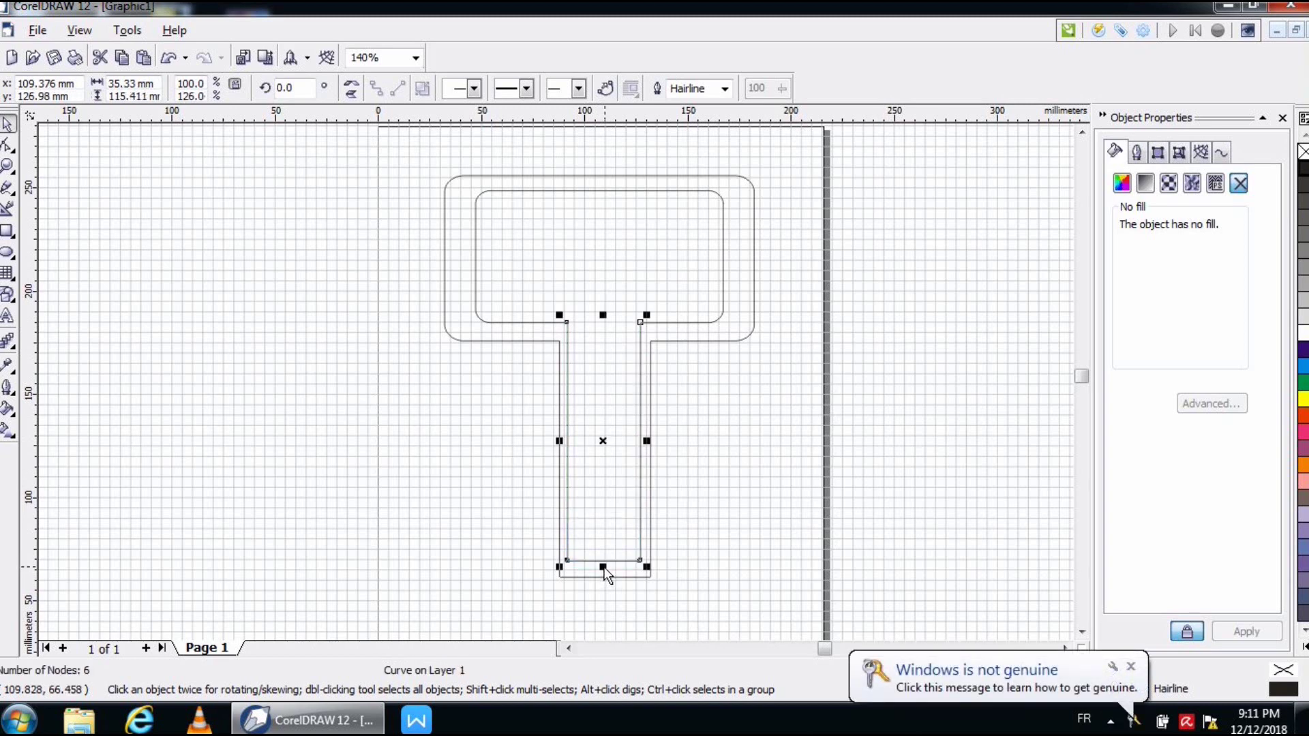
left_click_drag(559, 443, 635, 442)
left_click(646, 441)
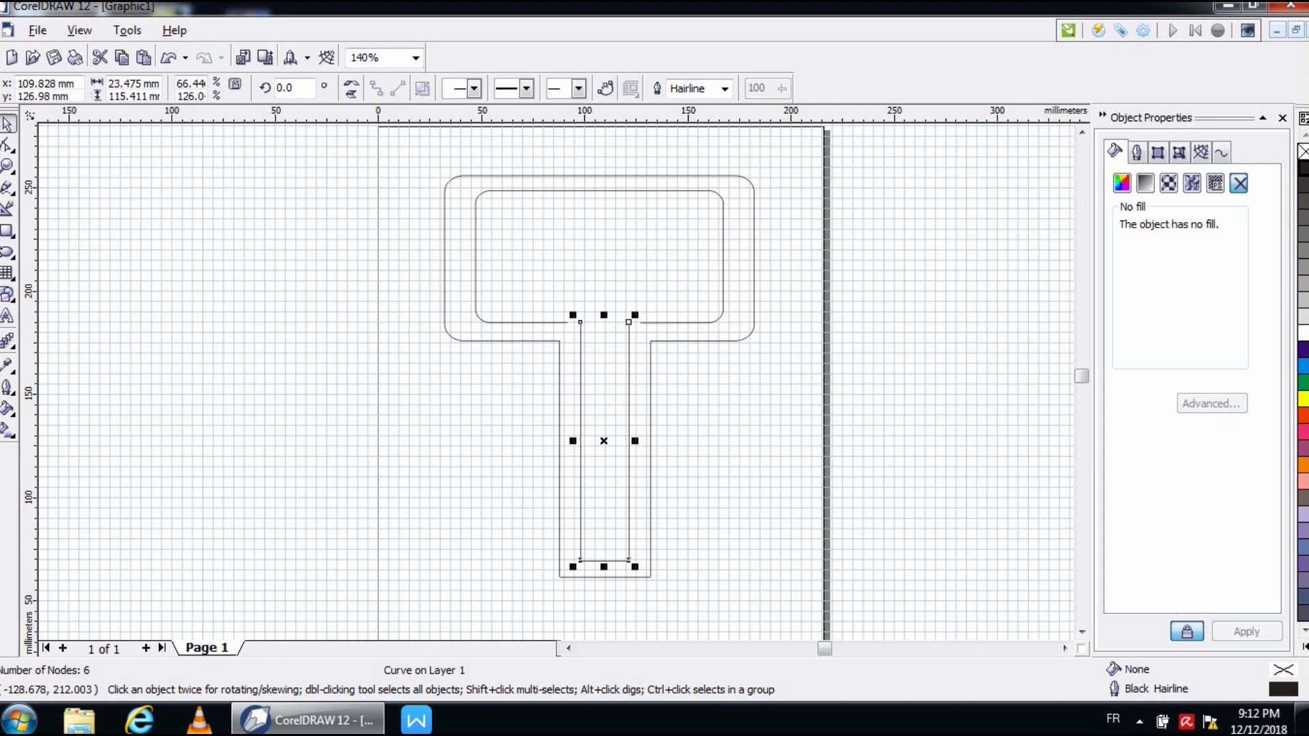
left_click(8, 165)
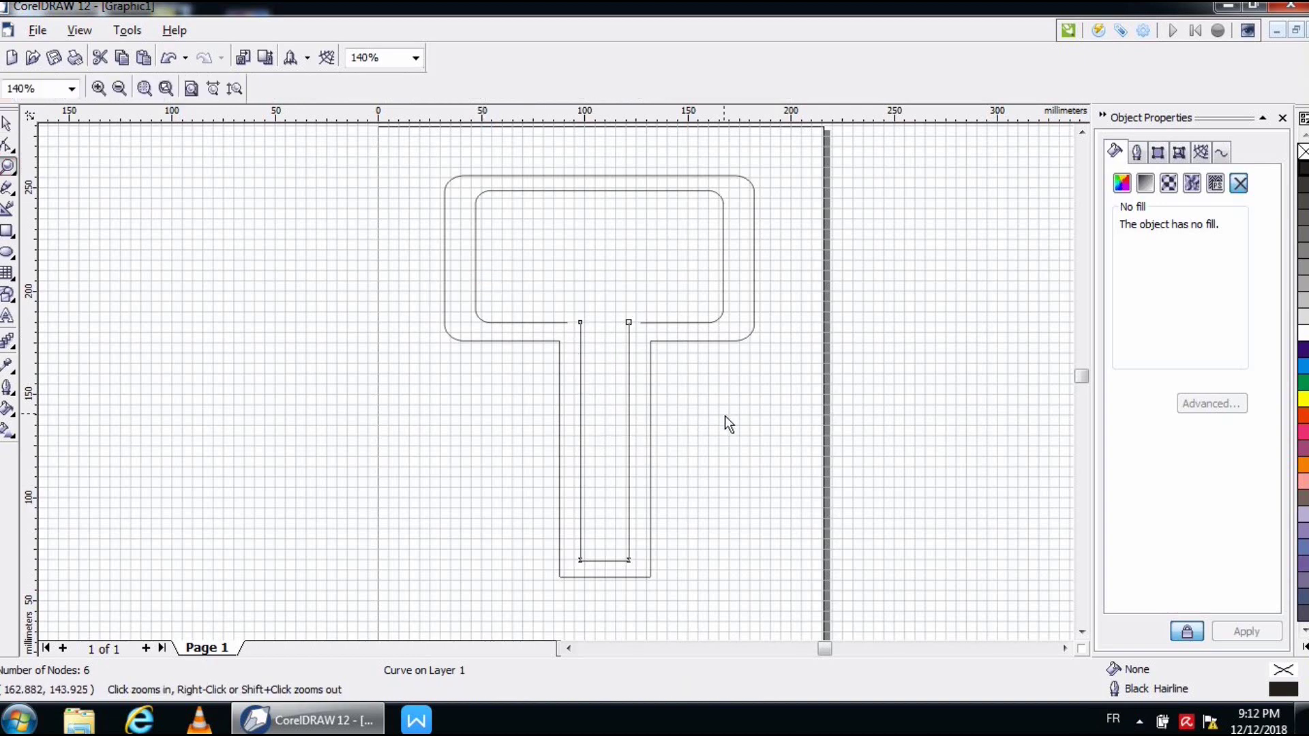
left_click_drag(725, 415, 487, 279)
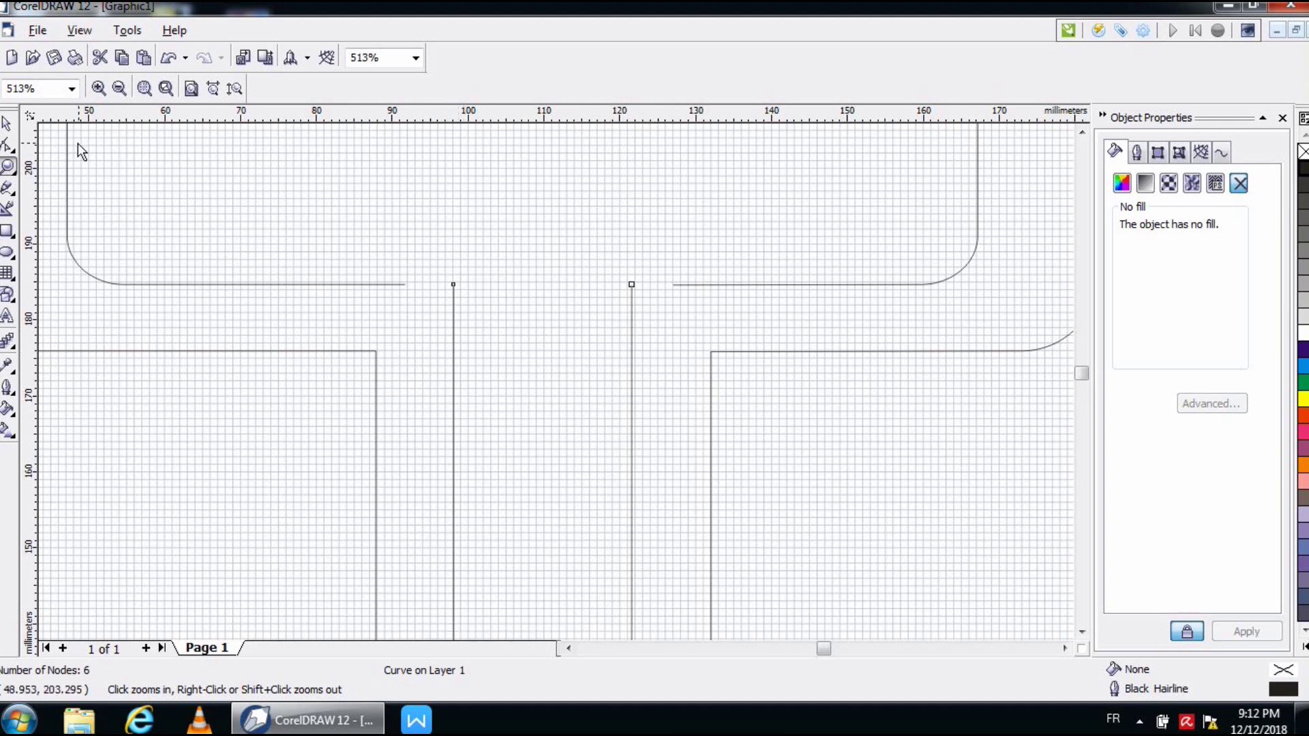
Drag the rounded top outline's two open end nodes onto the tops of the inner stem lines.
left_click(9, 145)
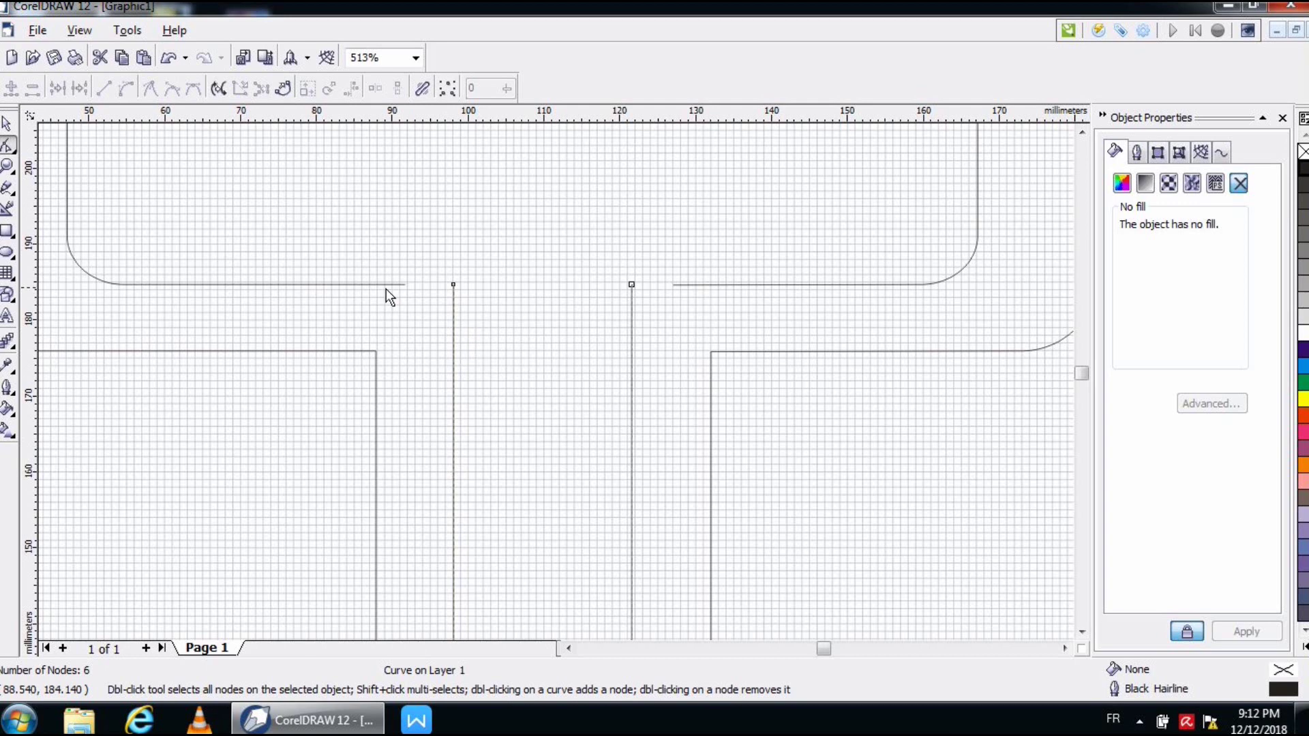
left_click(677, 285)
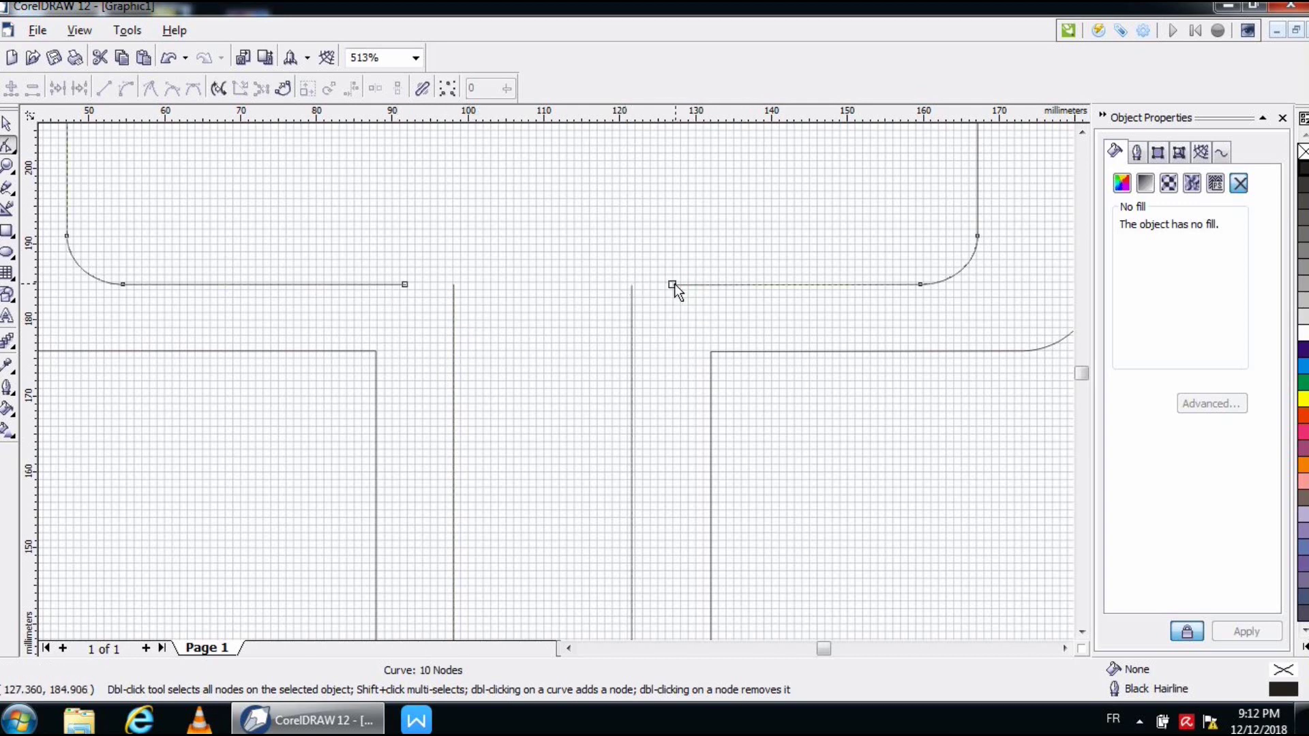
left_click_drag(672, 284, 631, 284)
left_click_drag(403, 286, 453, 284)
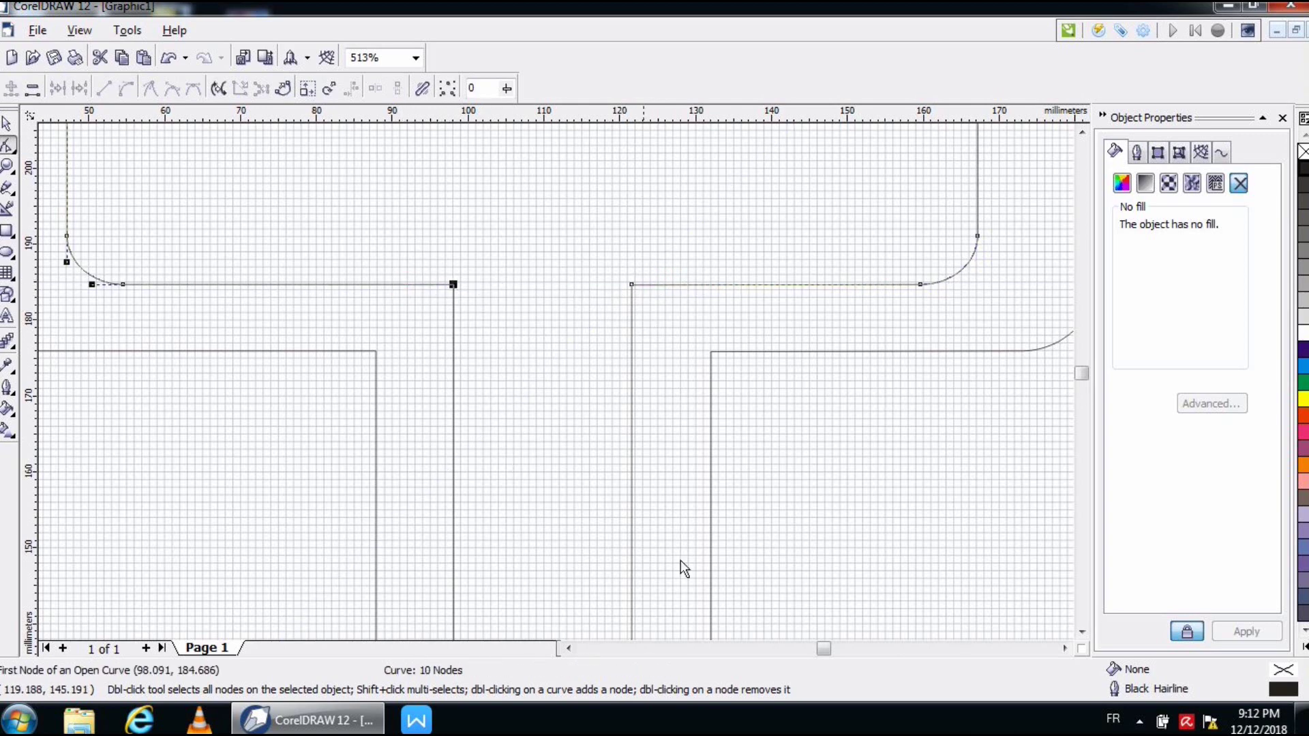
left_click(8, 166)
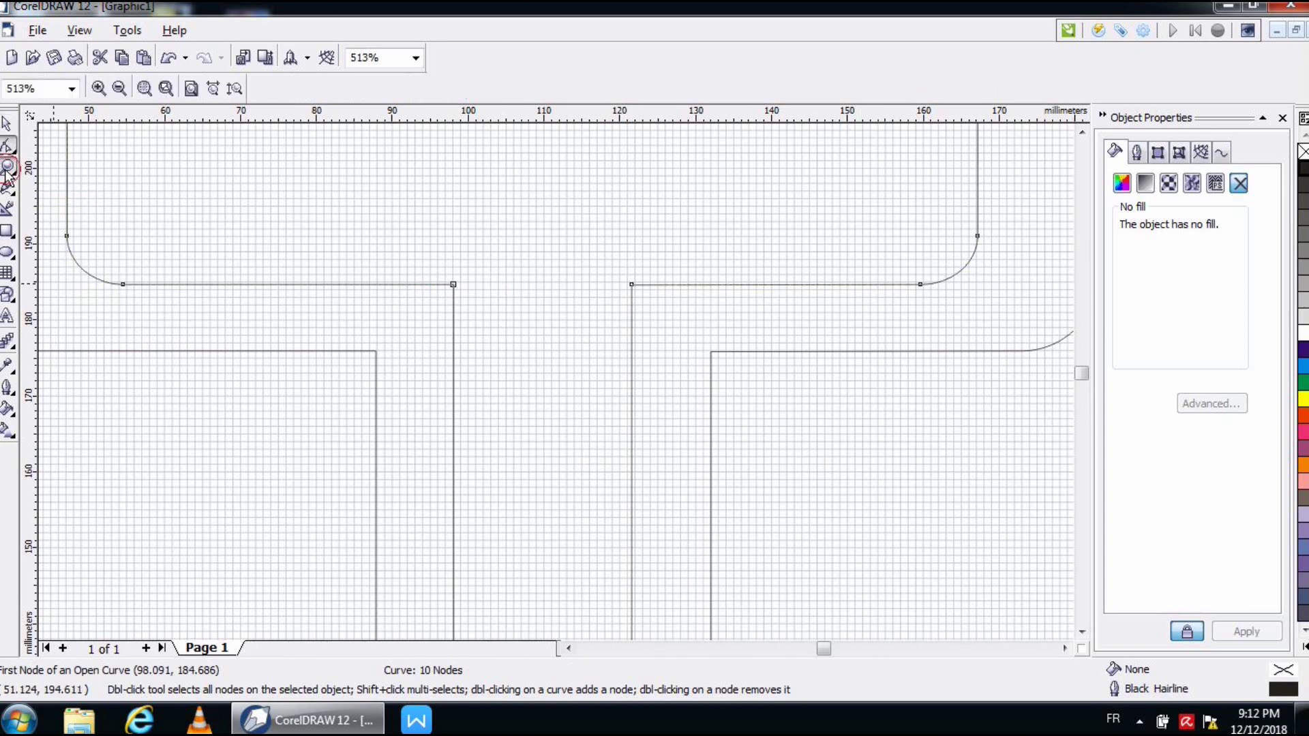
right_click(227, 169)
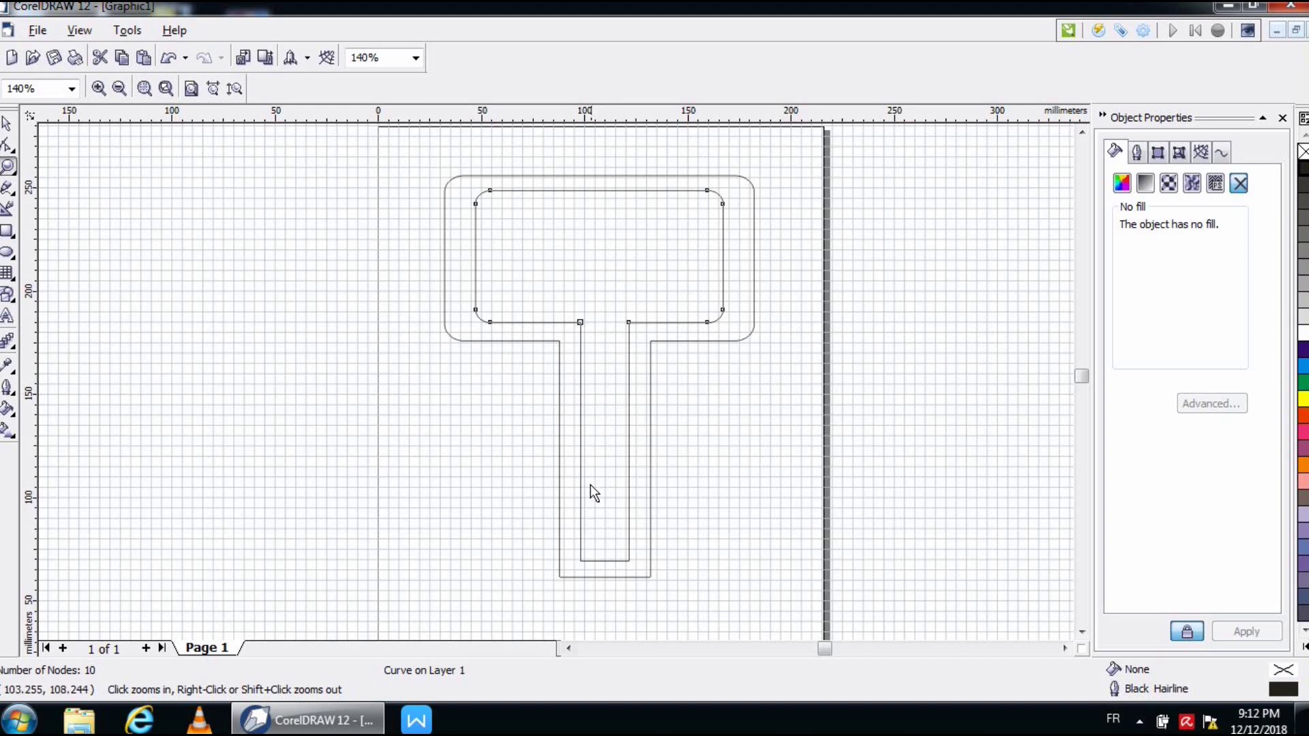
Add a node midway along the inner stem's bottom edge and break the curve apart there.
left_click_drag(569, 552, 640, 593)
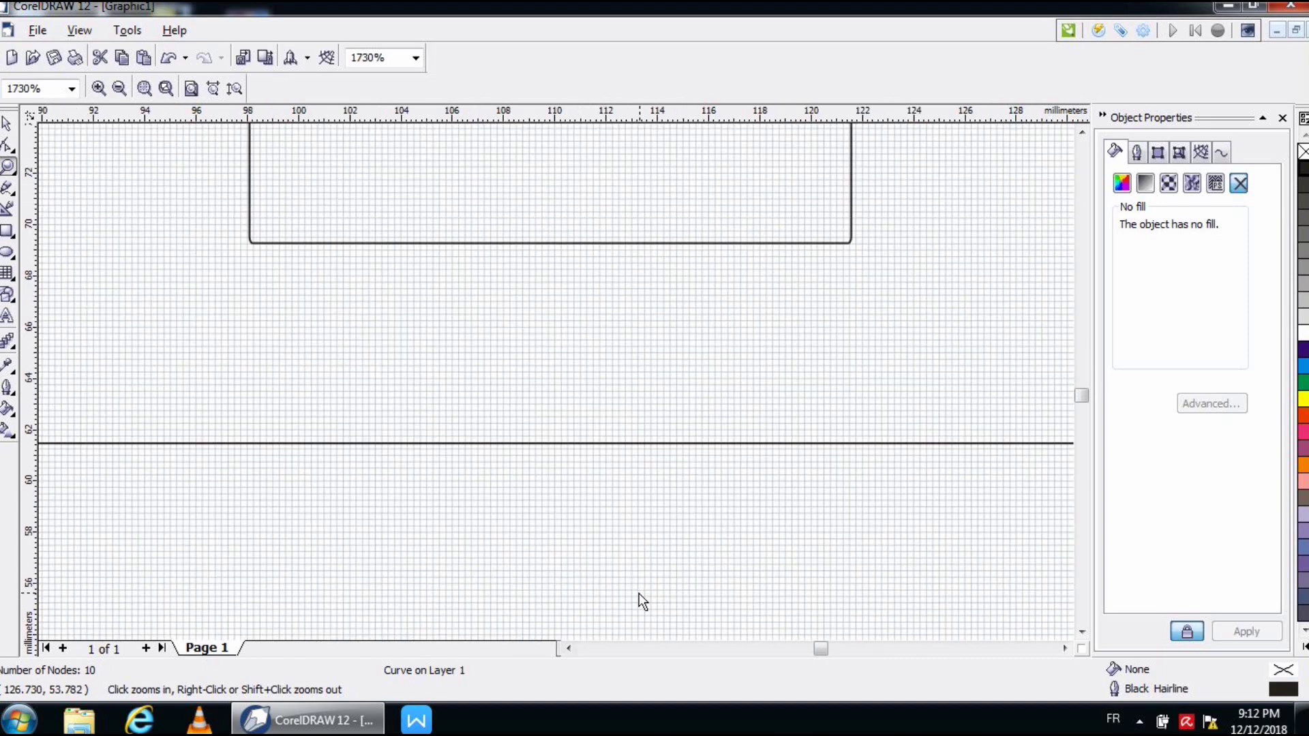
left_click(7, 124)
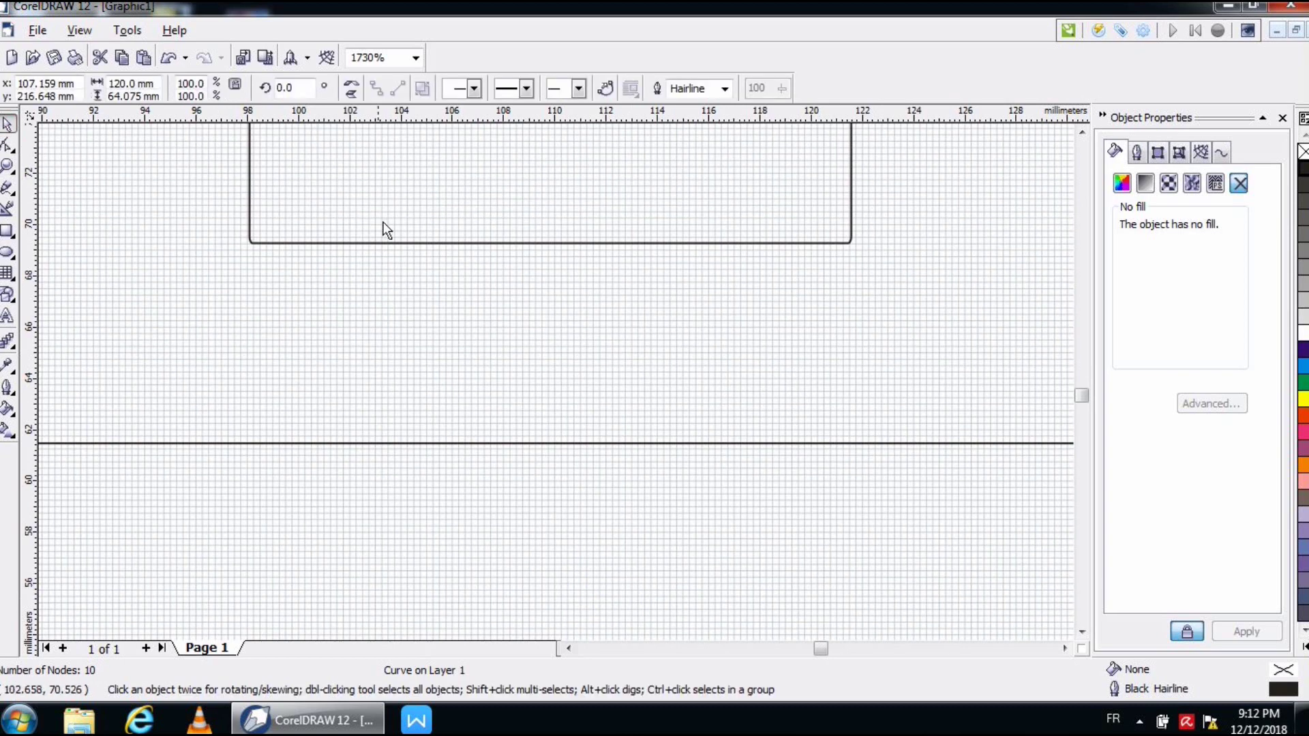
left_click(389, 243)
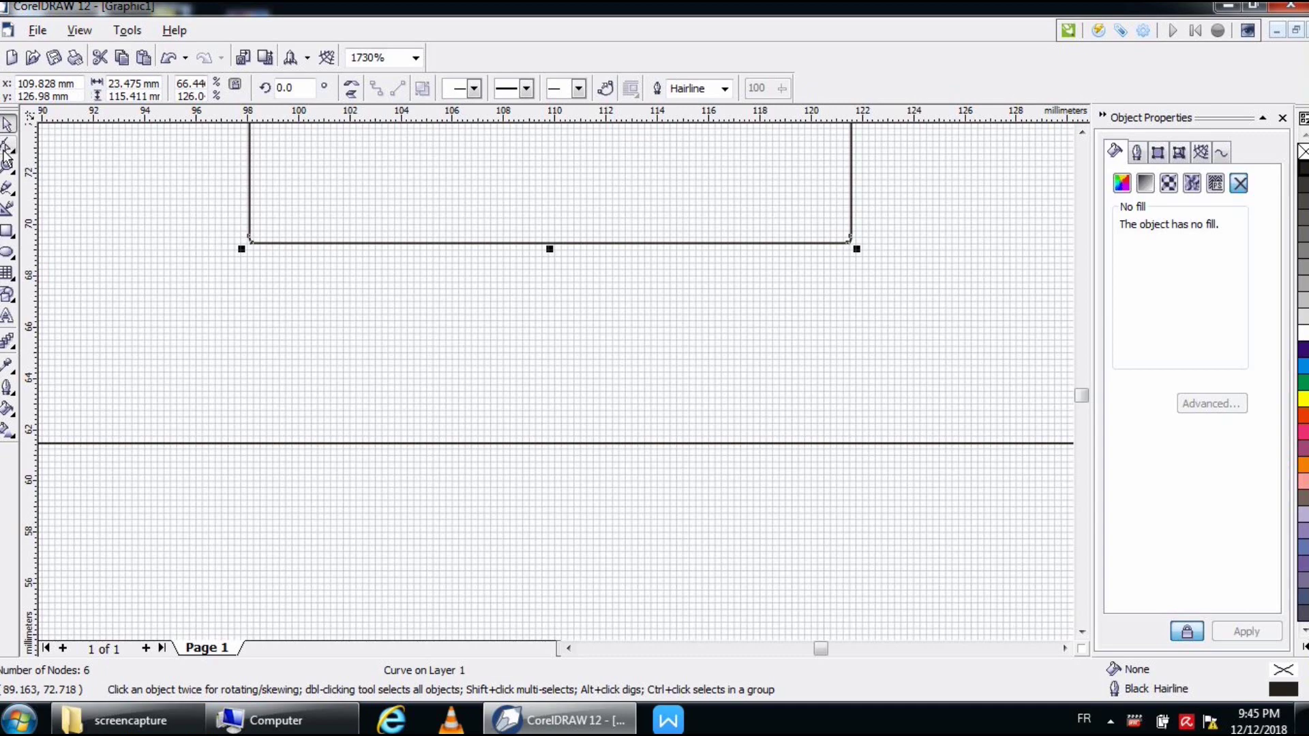
key("F10")
right_click(395, 244)
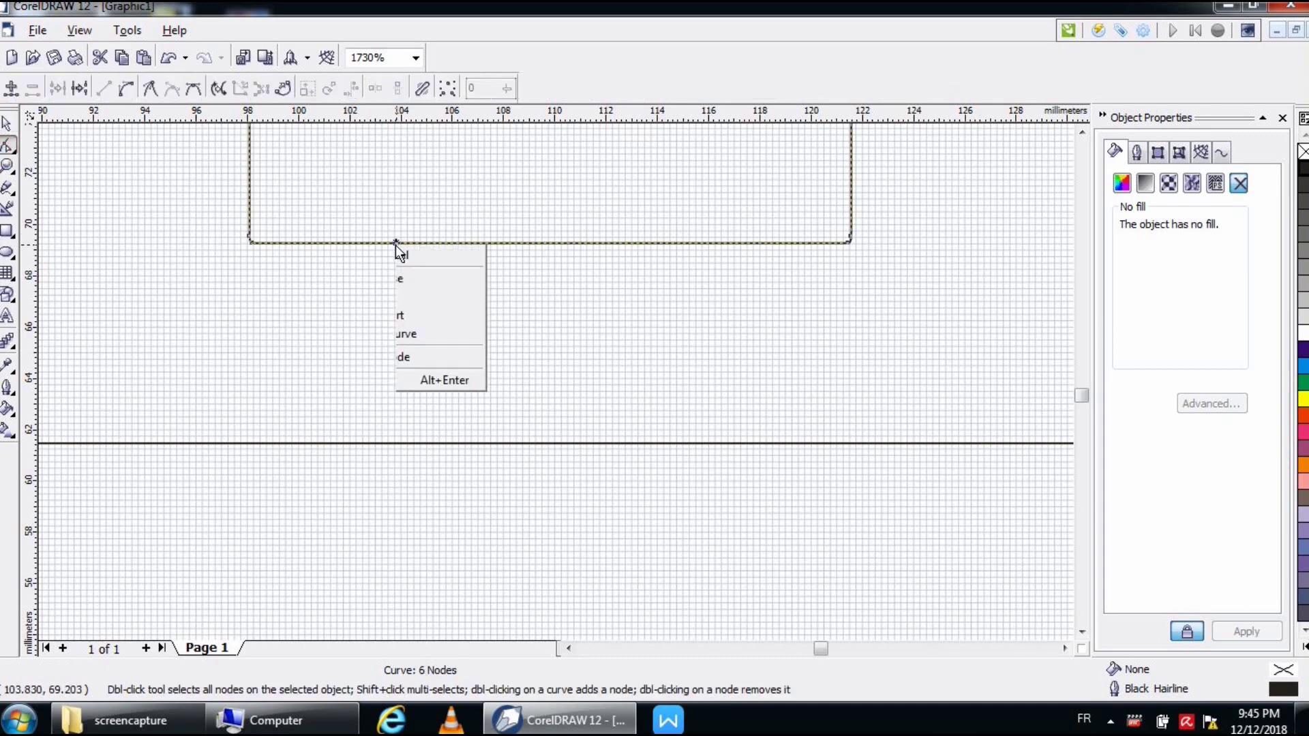
left_click(428, 259)
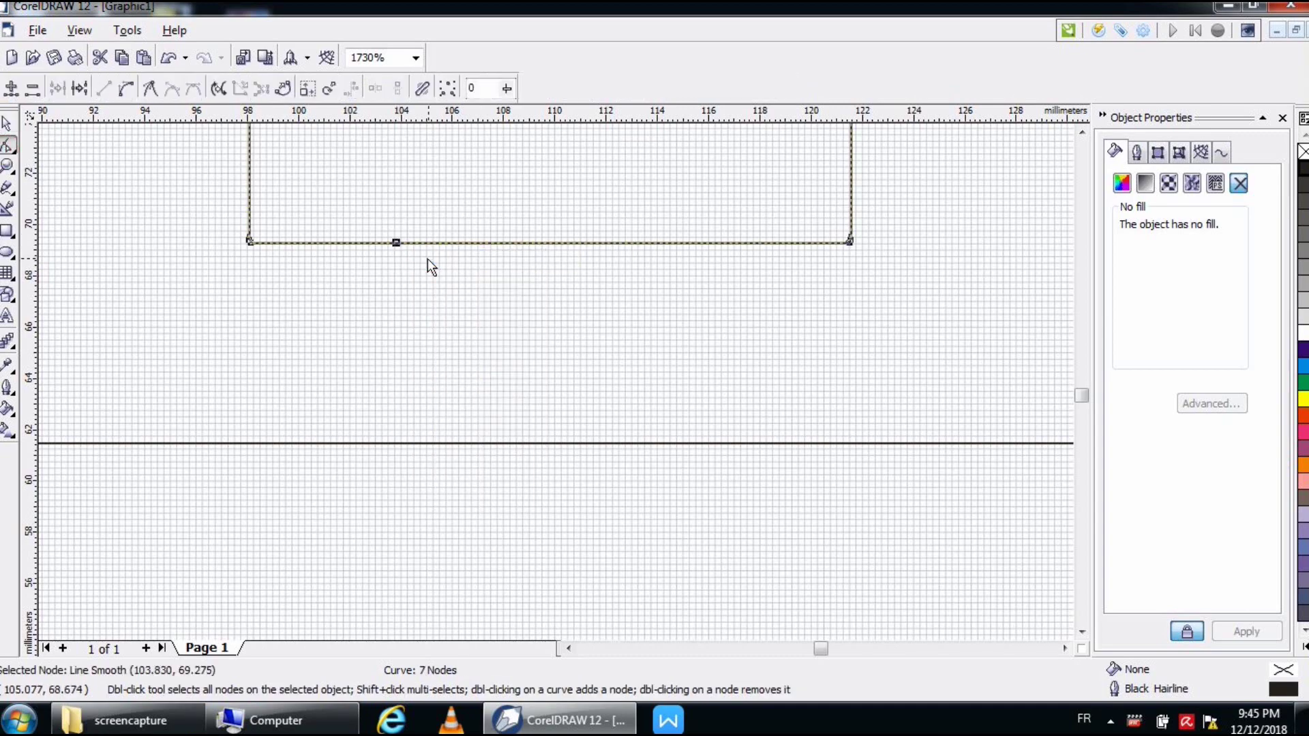
right_click(394, 240)
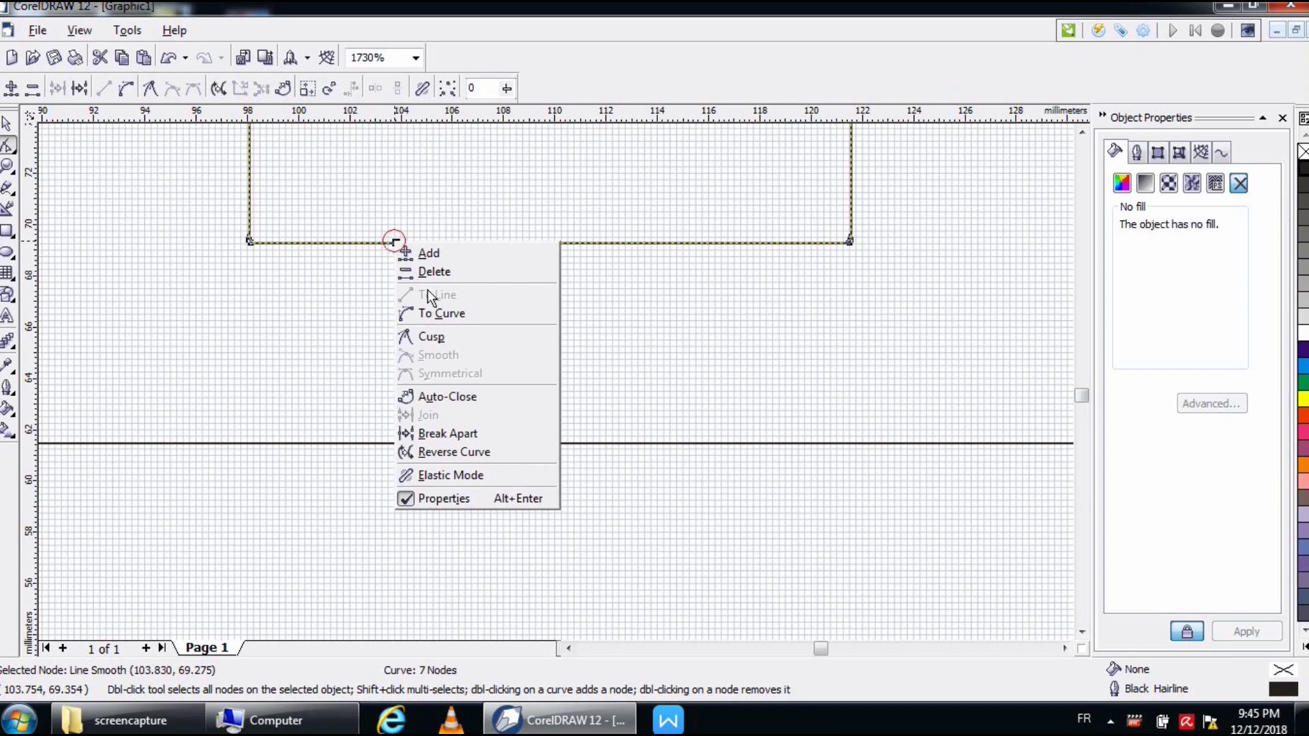
left_click(462, 432)
Pull the broken bottom nodes down into a V point and select one of them.
left_click(396, 242)
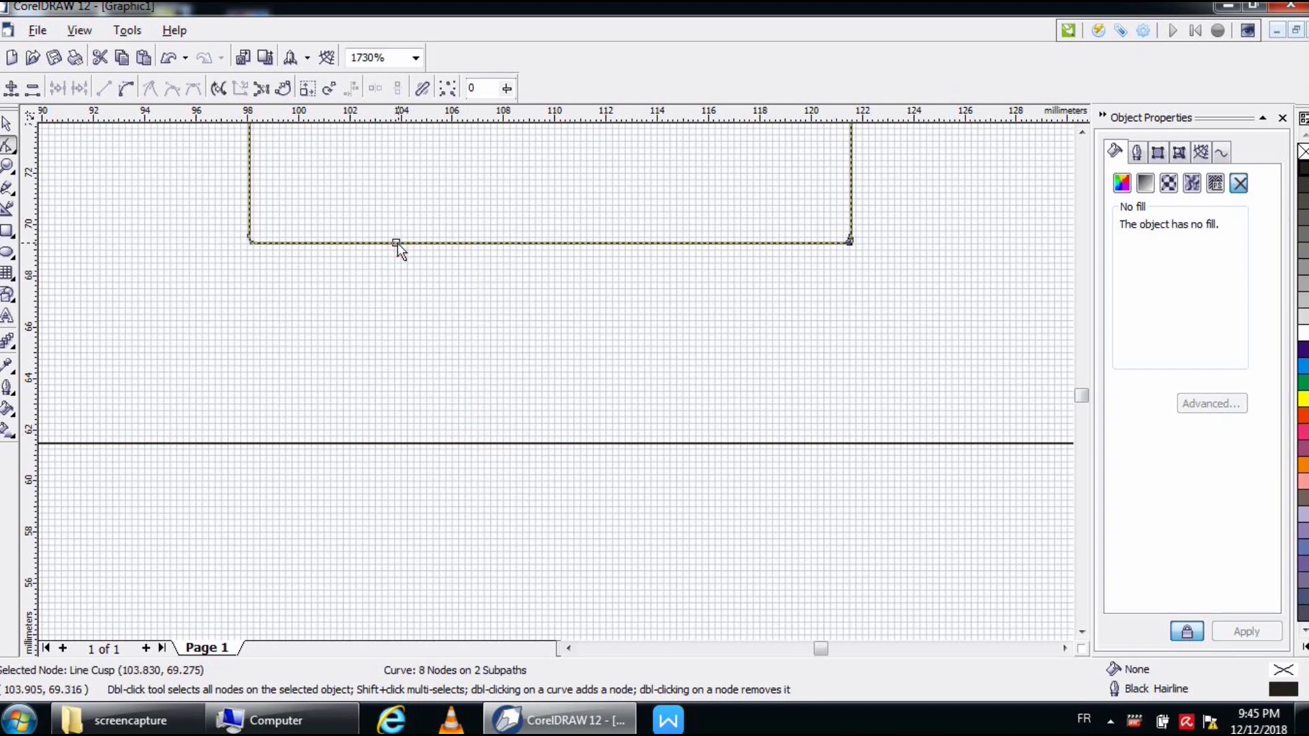
left_click_drag(394, 240, 419, 303)
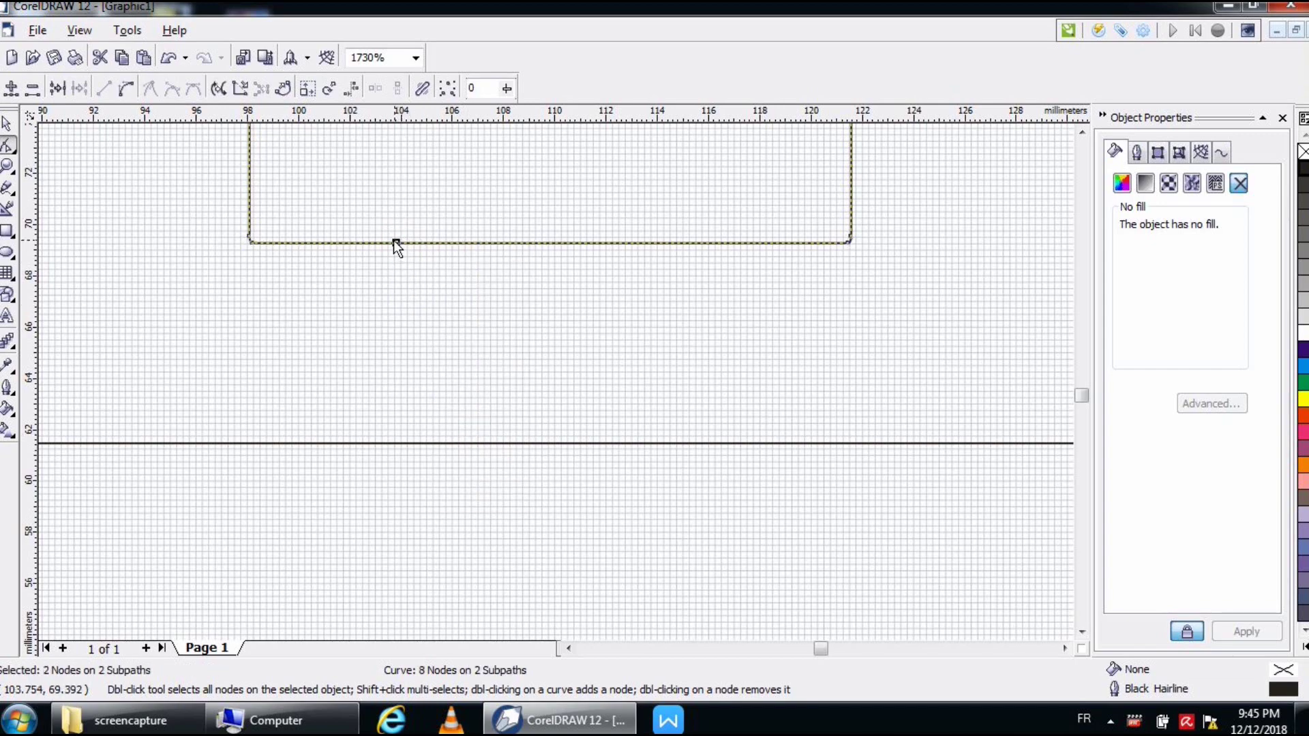
left_click_drag(395, 244, 374, 318)
right_click(374, 318)
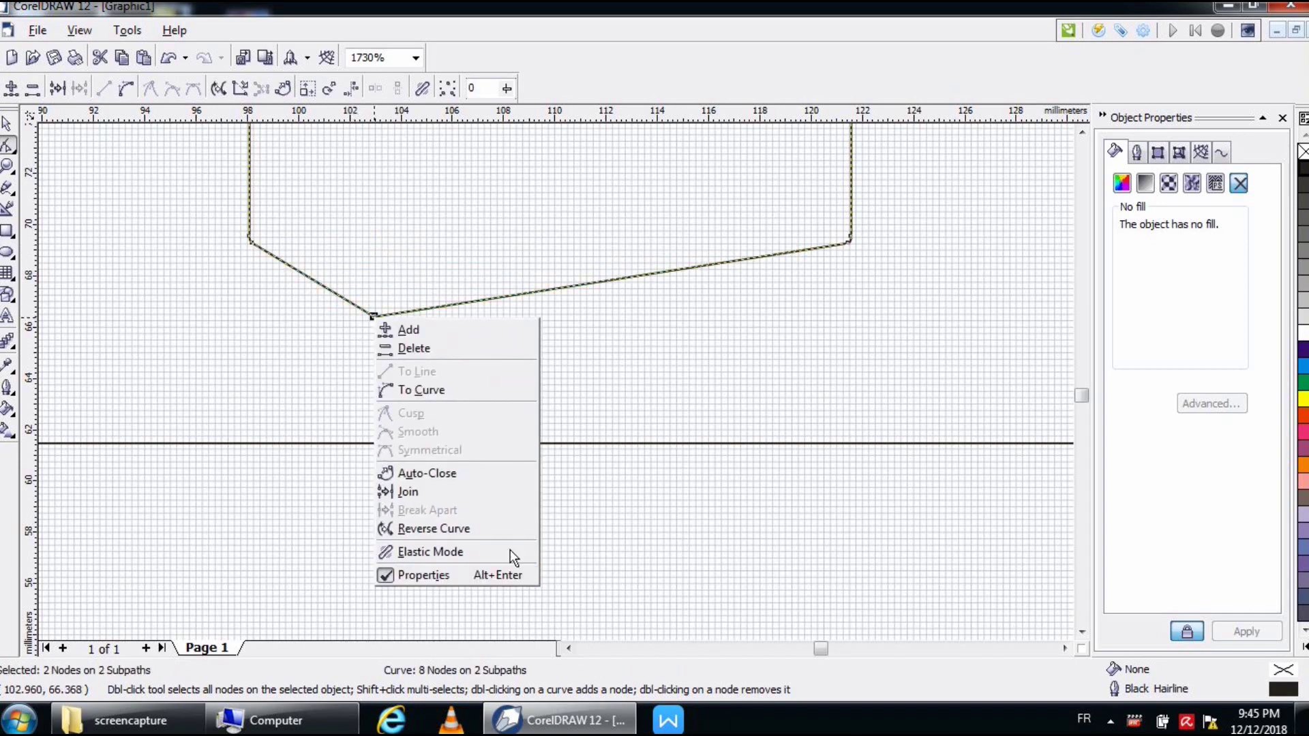
left_click(566, 240)
right_click(374, 317)
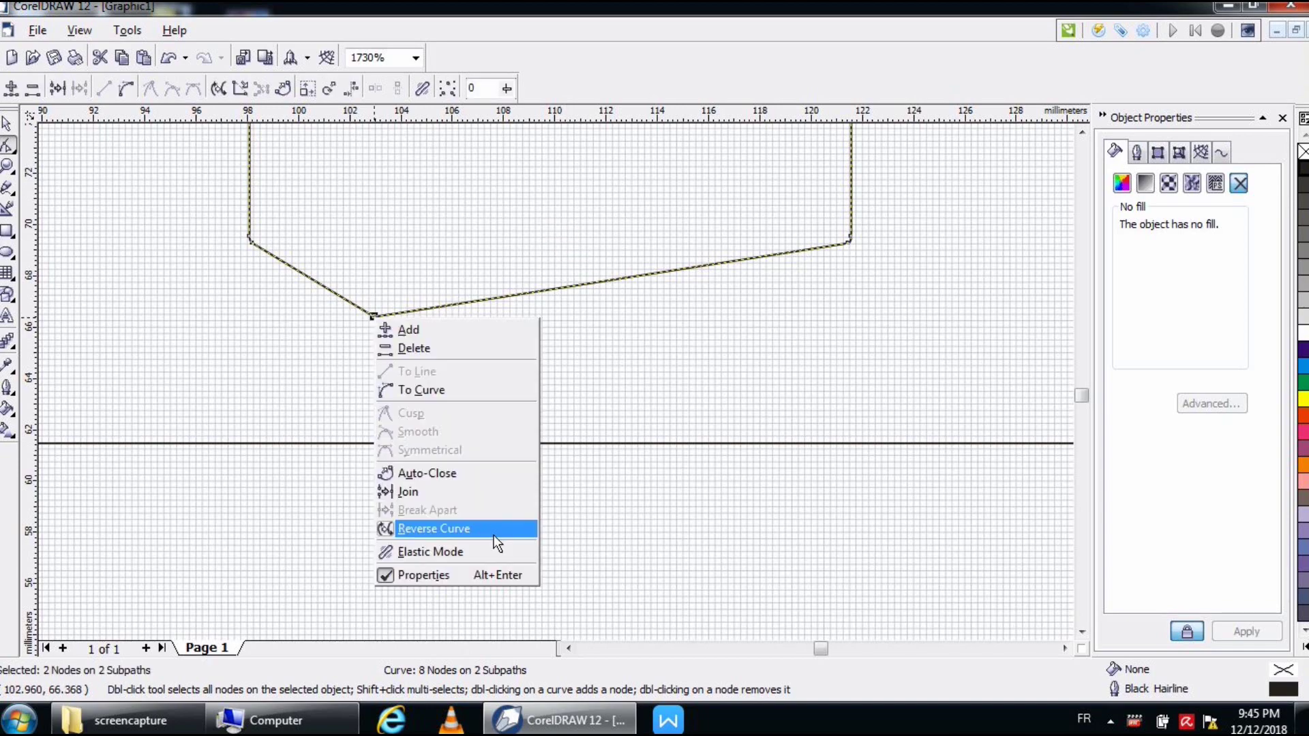
left_click(565, 239)
left_click(379, 316)
left_click(375, 315)
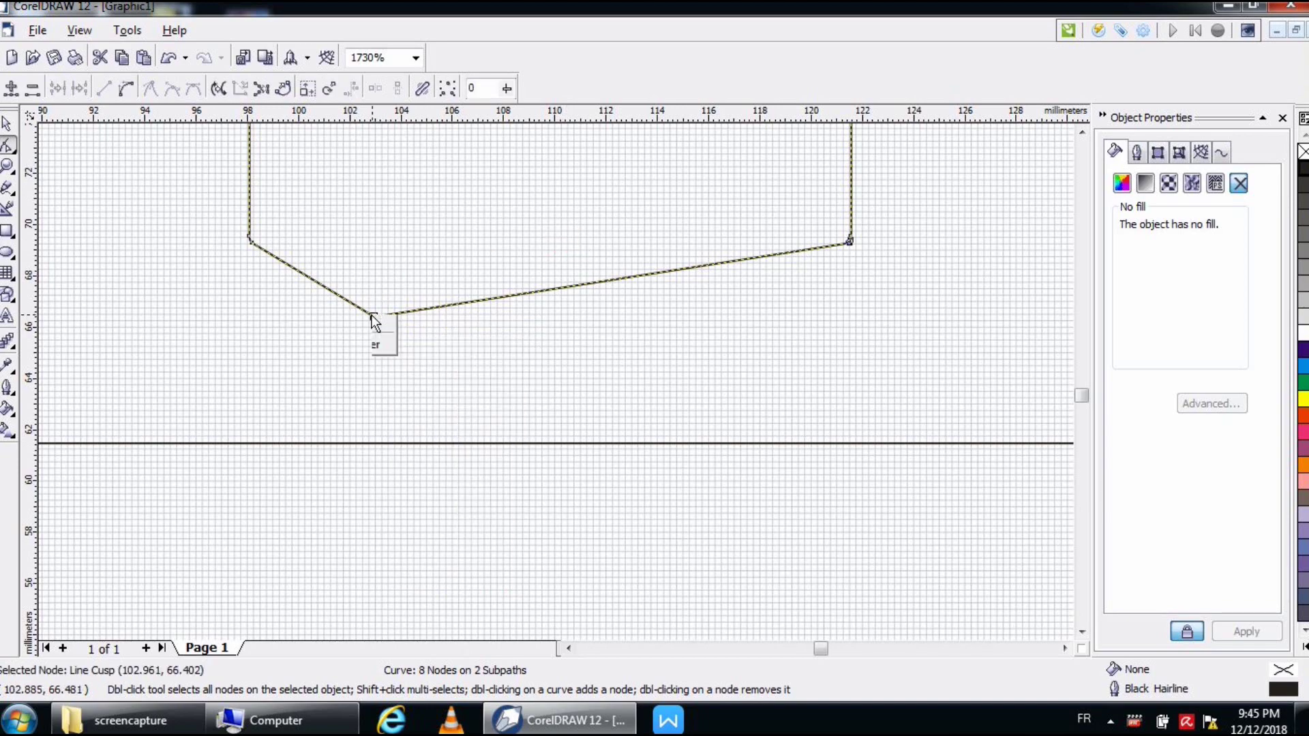
right_click(374, 317)
Pull one broken end aside and delete both diagonal segments of the V point.
left_click(345, 368)
left_click_drag(374, 315, 468, 339)
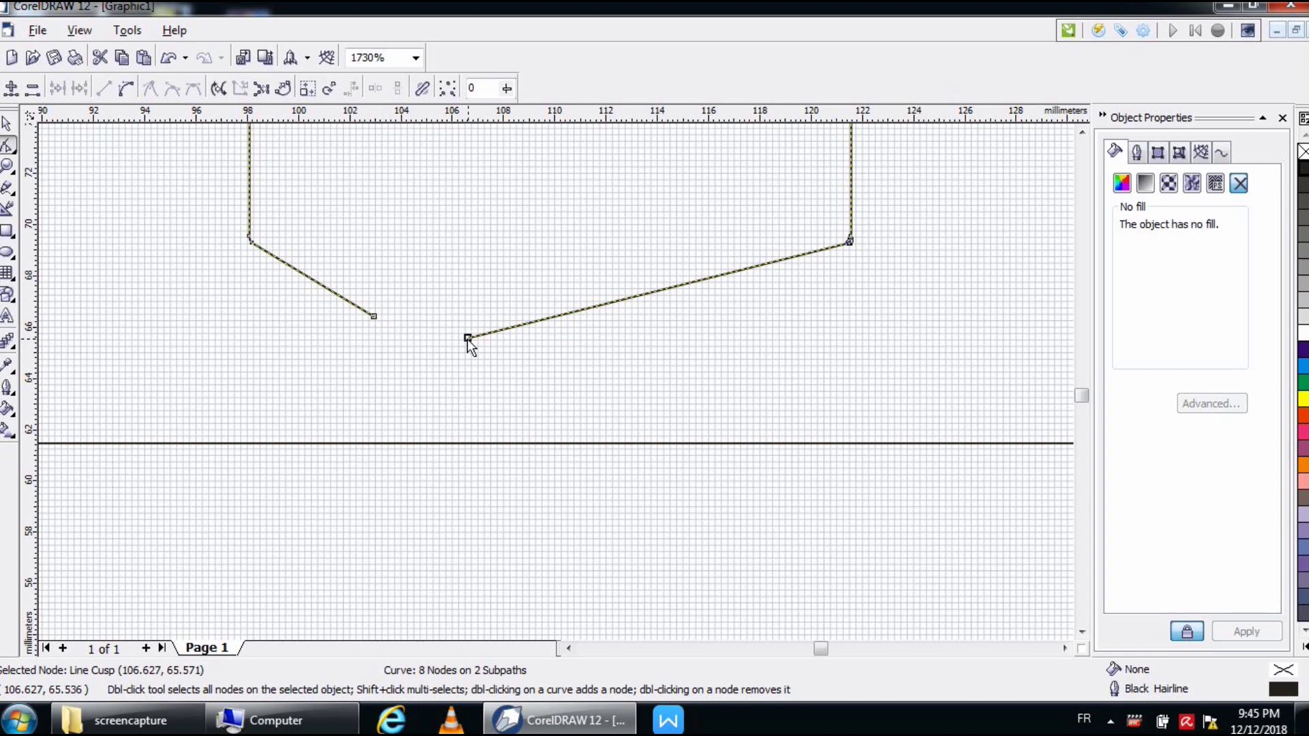
key("Delete")
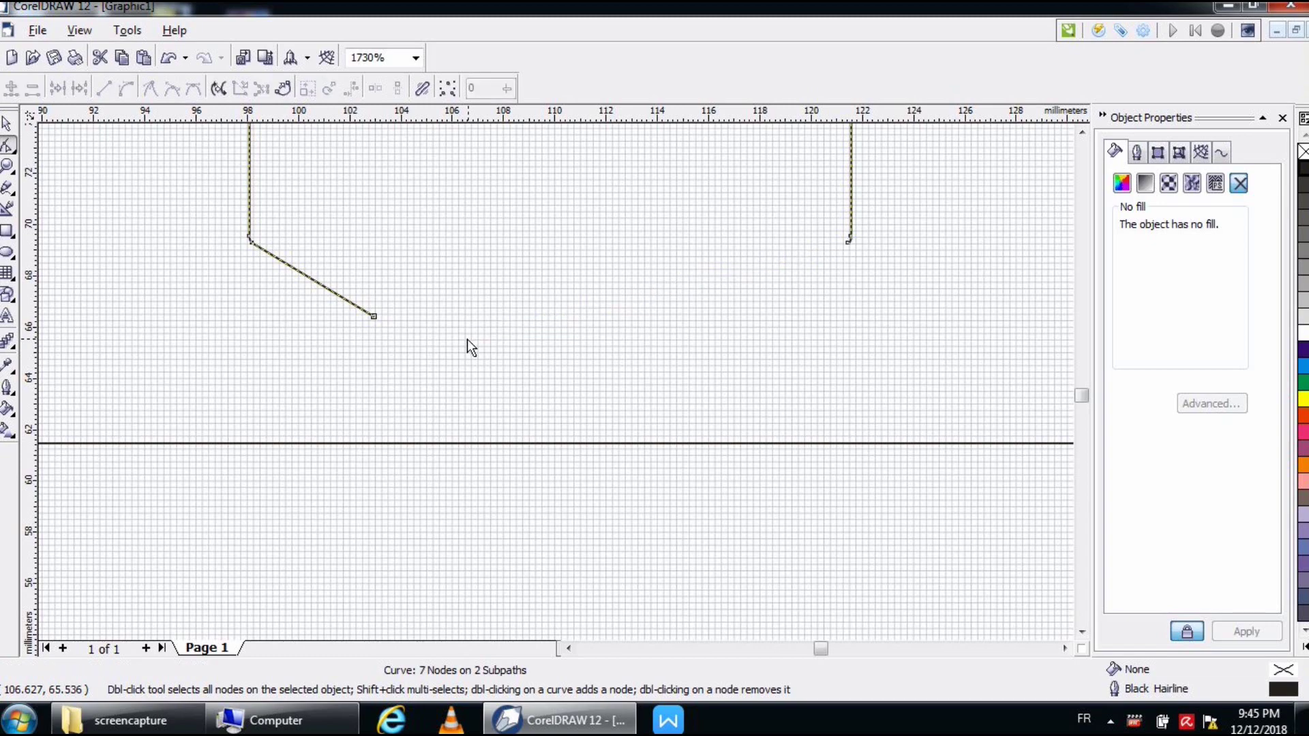
left_click(374, 317)
key("Delete")
Delete the bottom end nodes of the right and left inner stem lines.
left_click(646, 444)
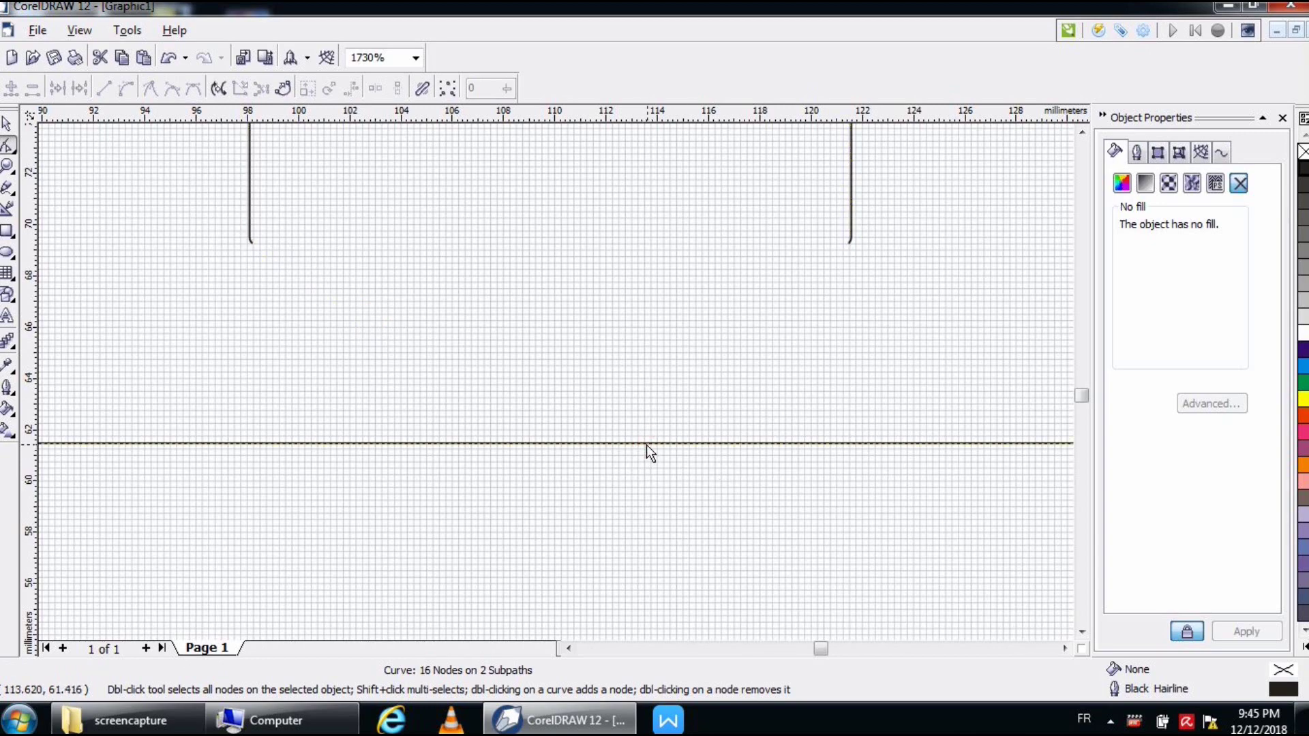
left_click(849, 239)
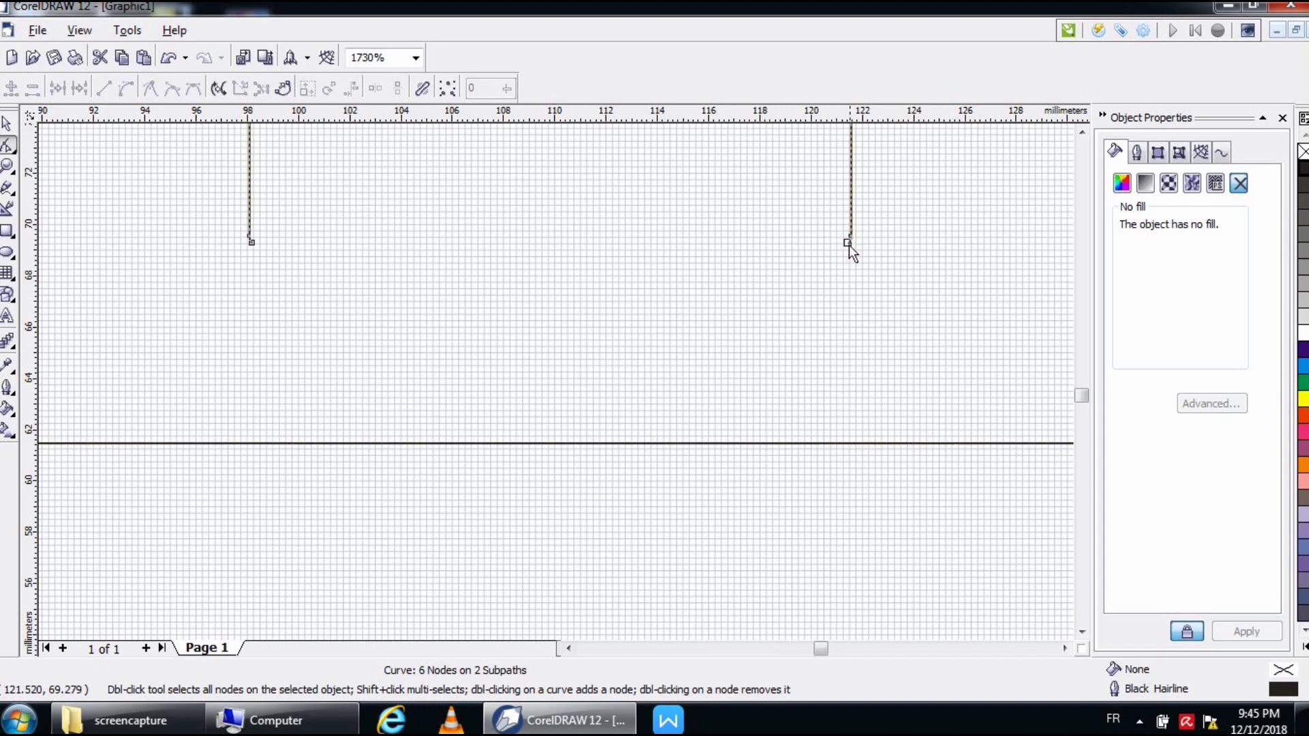
left_click(847, 242)
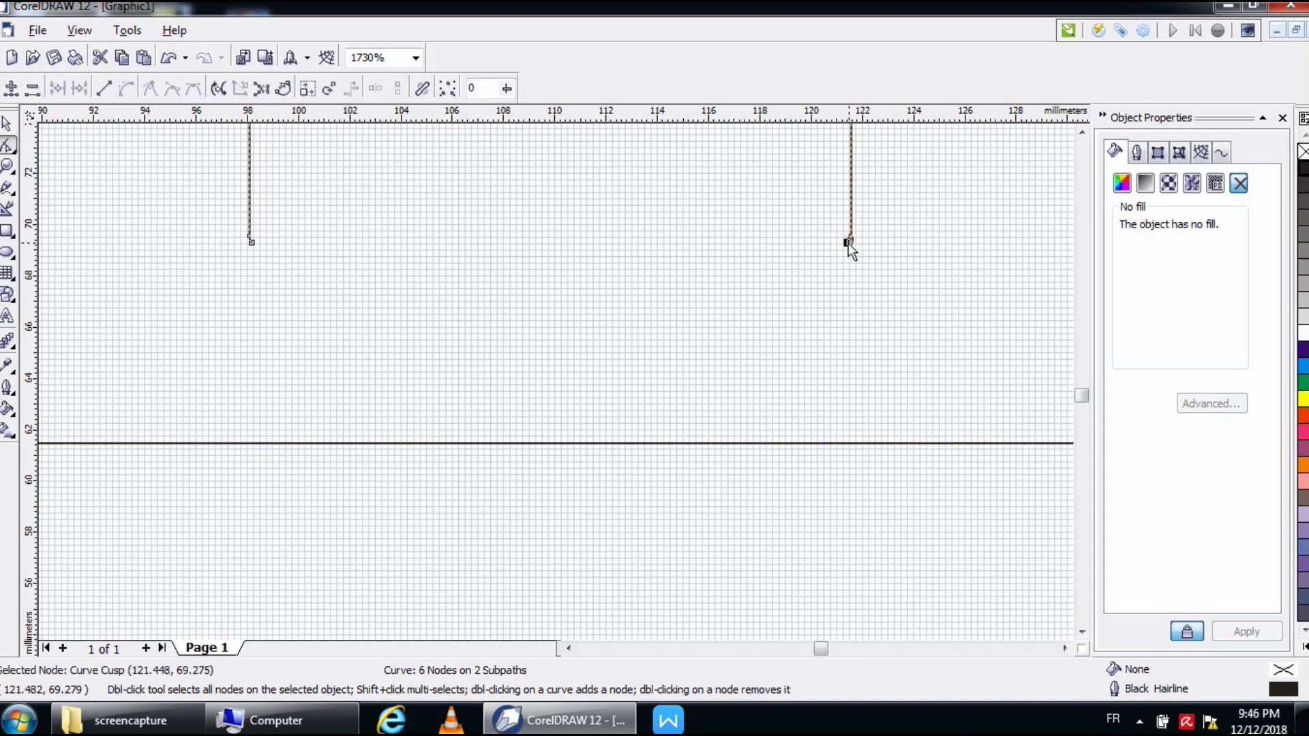
left_click(845, 247)
key("Delete")
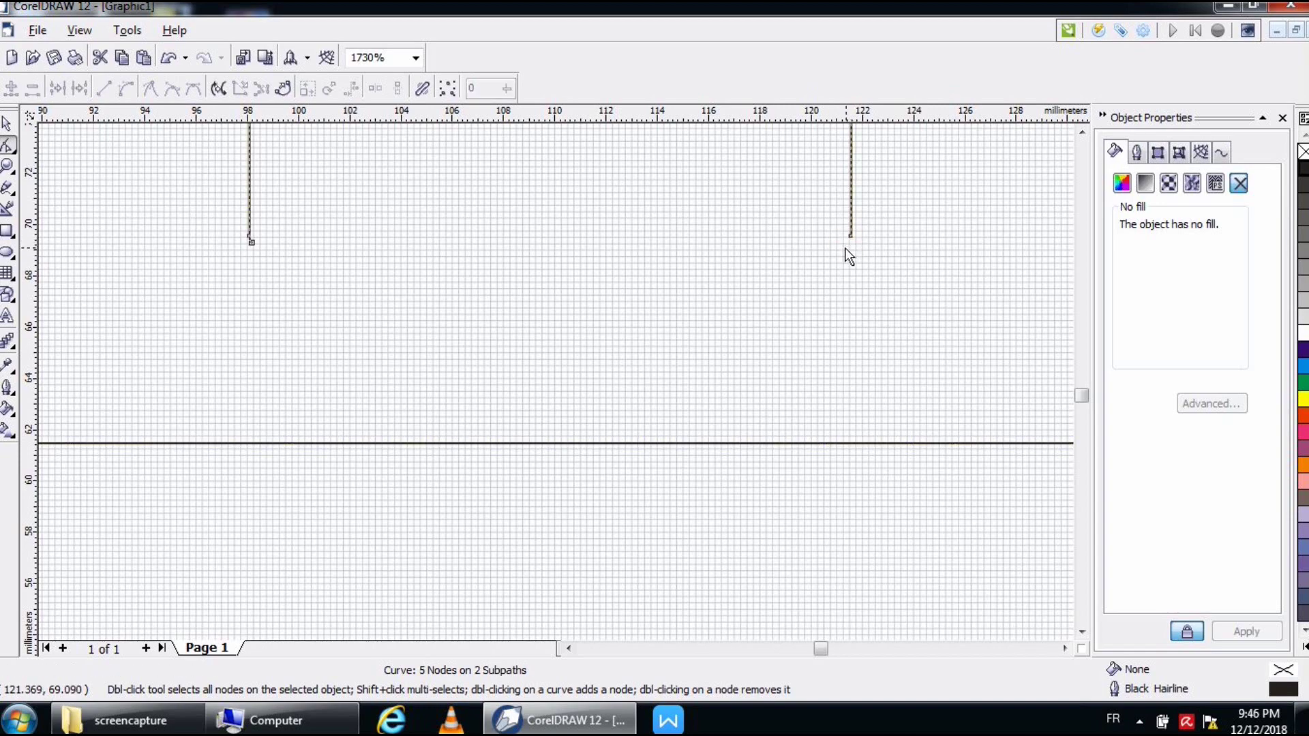
left_click(251, 241)
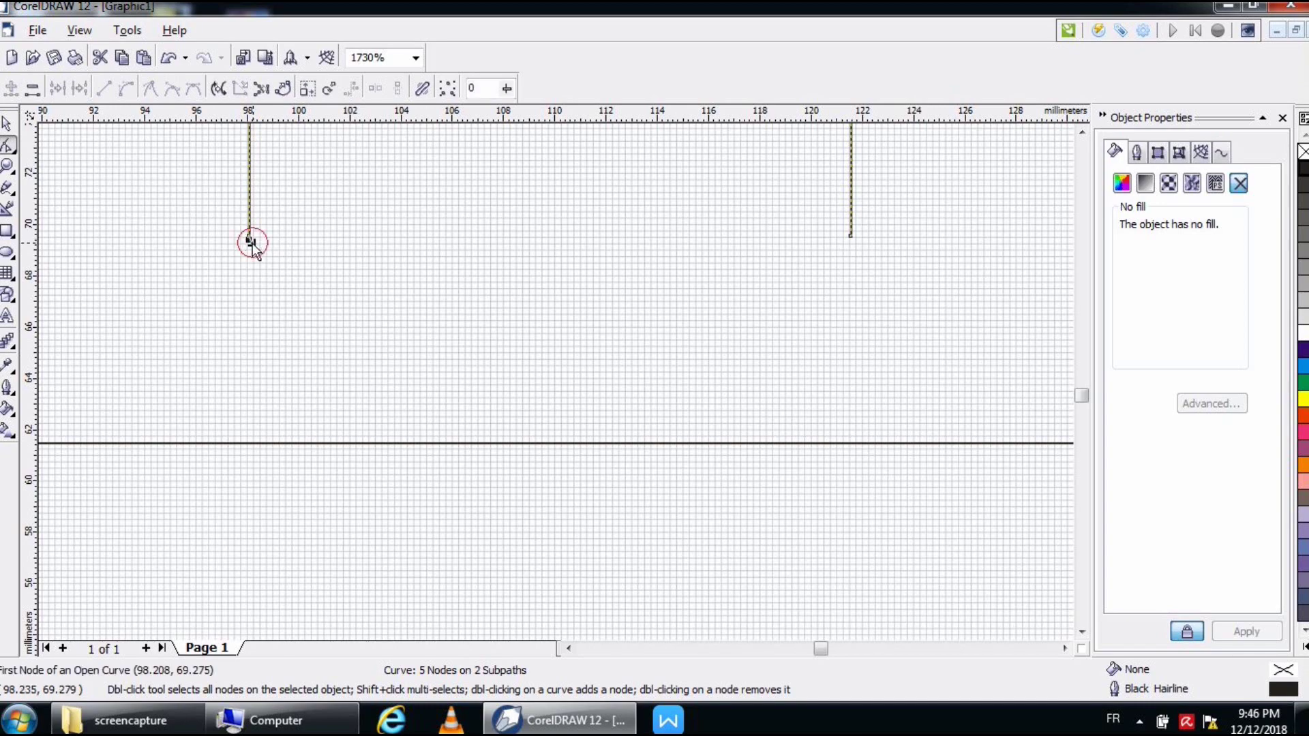
key("Delete")
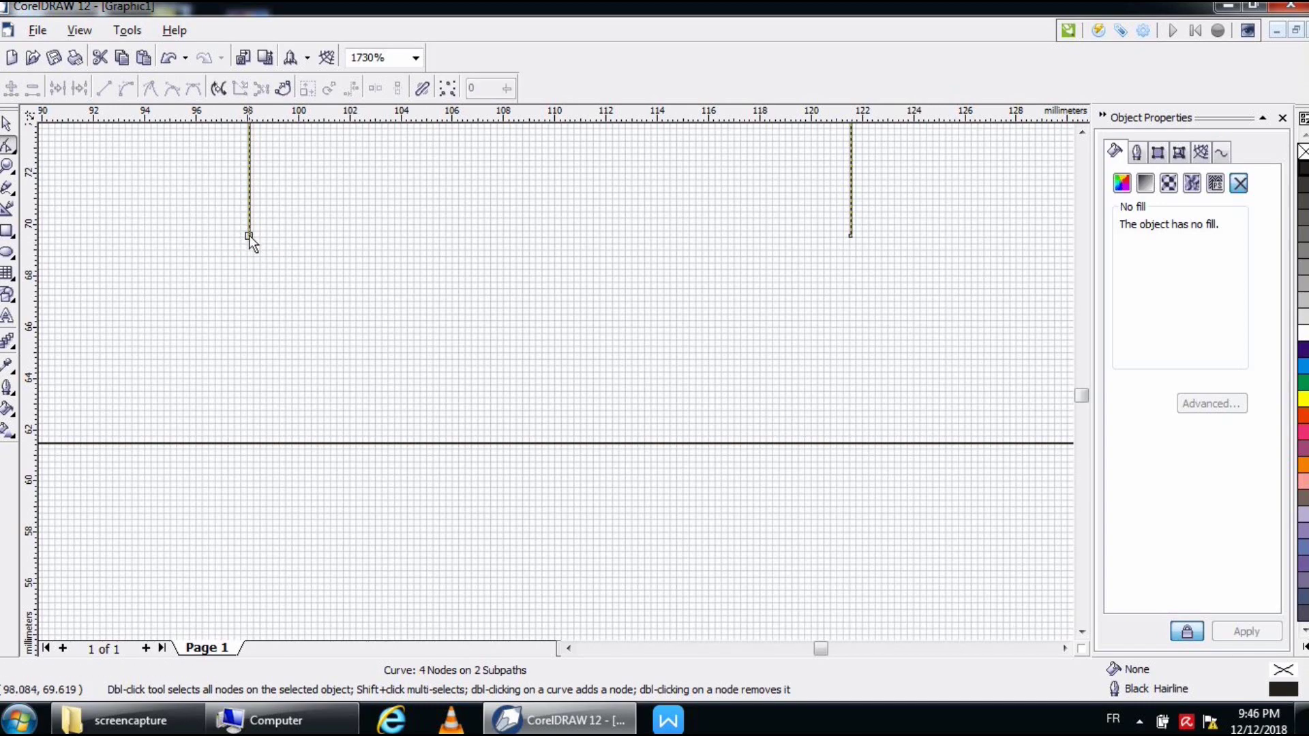
Extend both inner stem lines down to the baseline and break the baseline apart between them.
left_click_drag(248, 237, 245, 444)
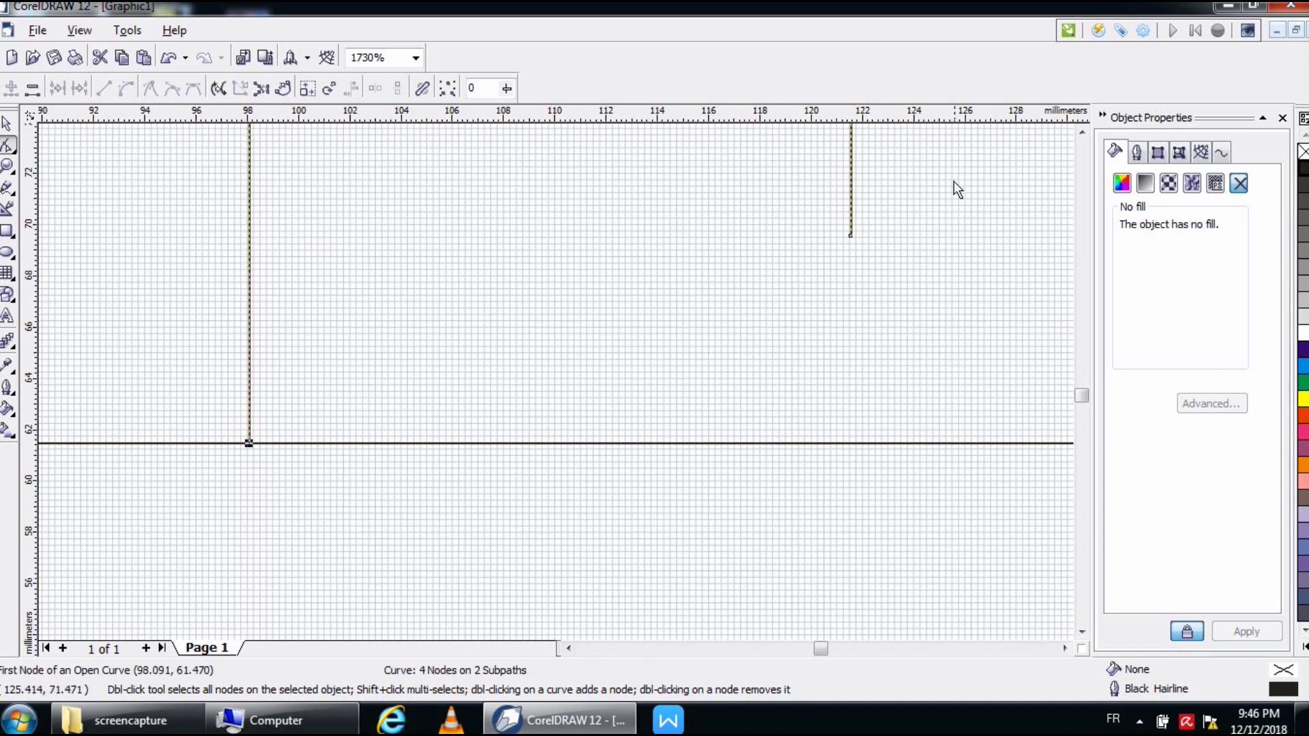
left_click_drag(850, 237, 851, 445)
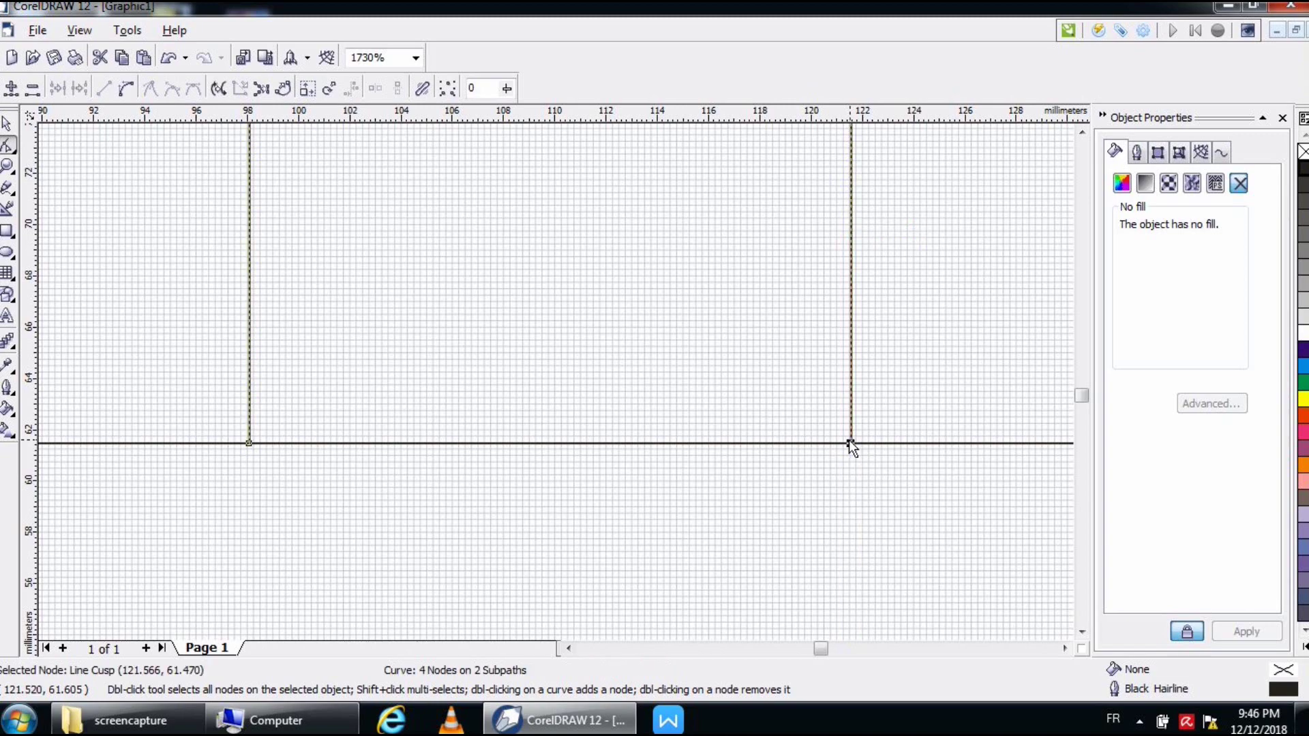
left_click(512, 444)
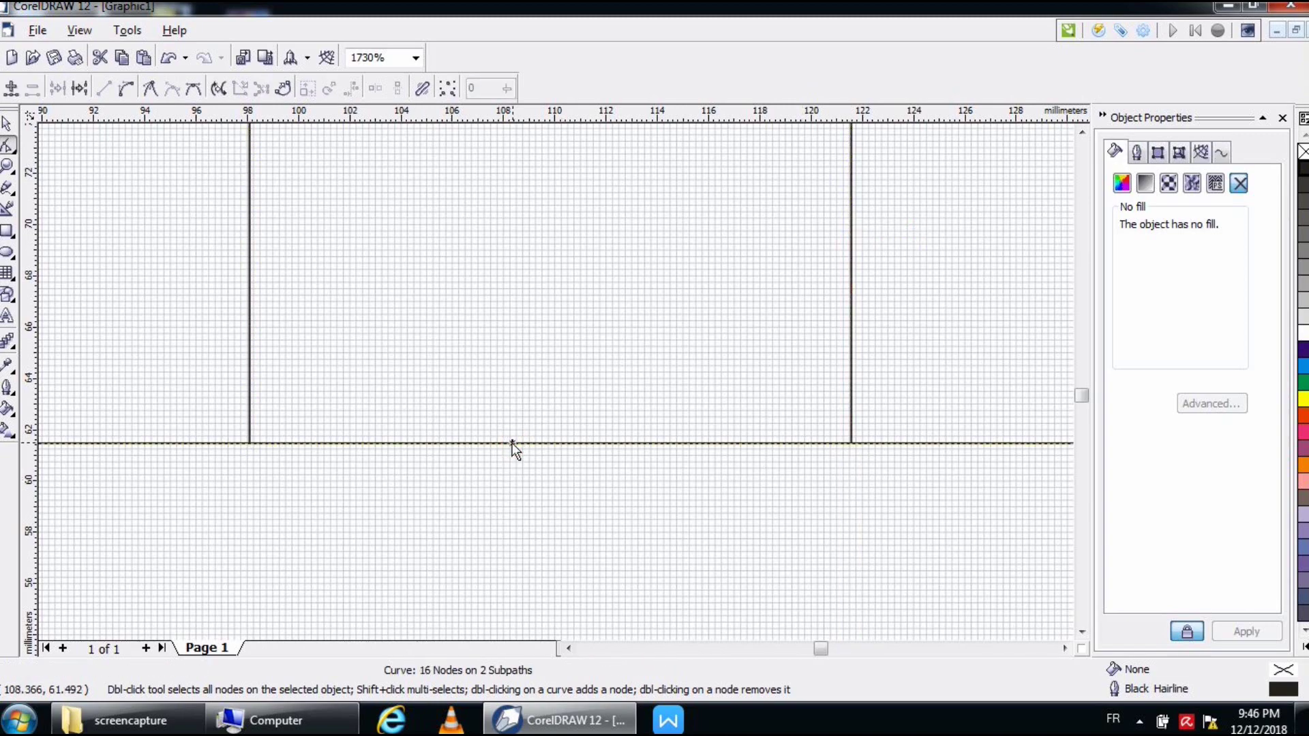
right_click(512, 445)
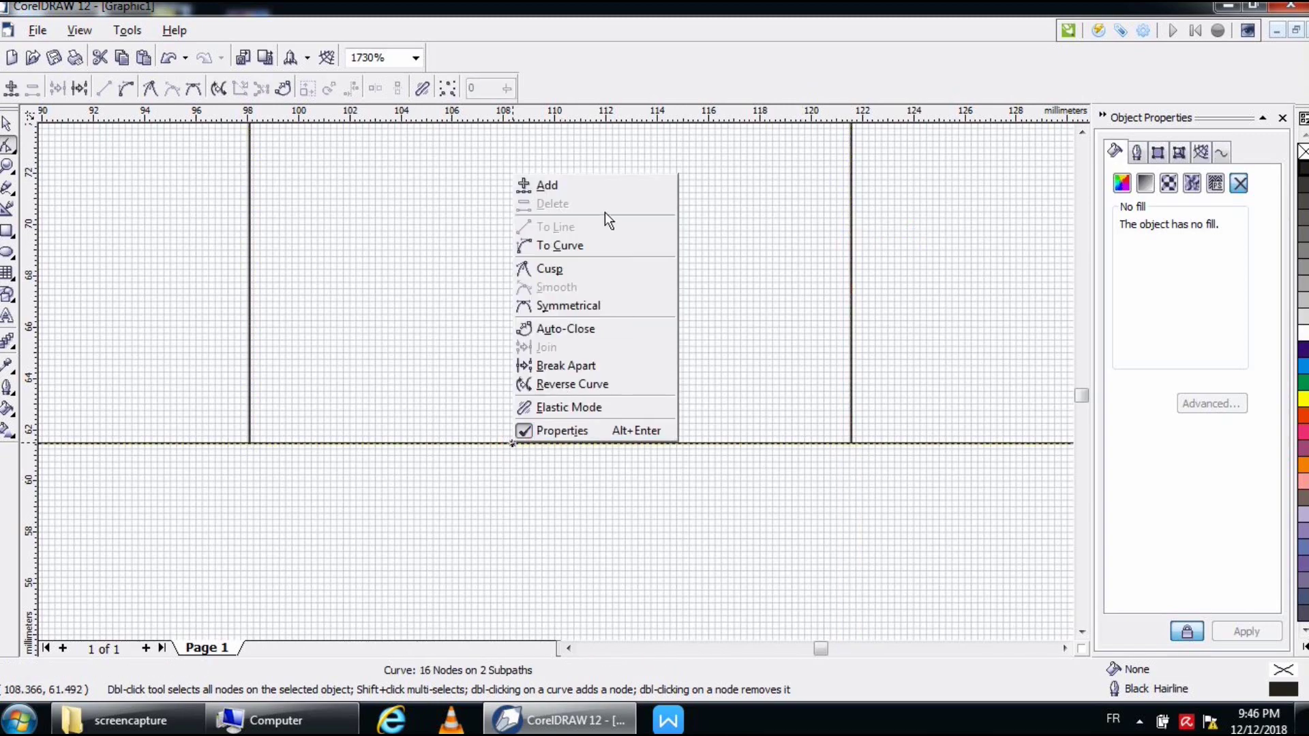
left_click(604, 365)
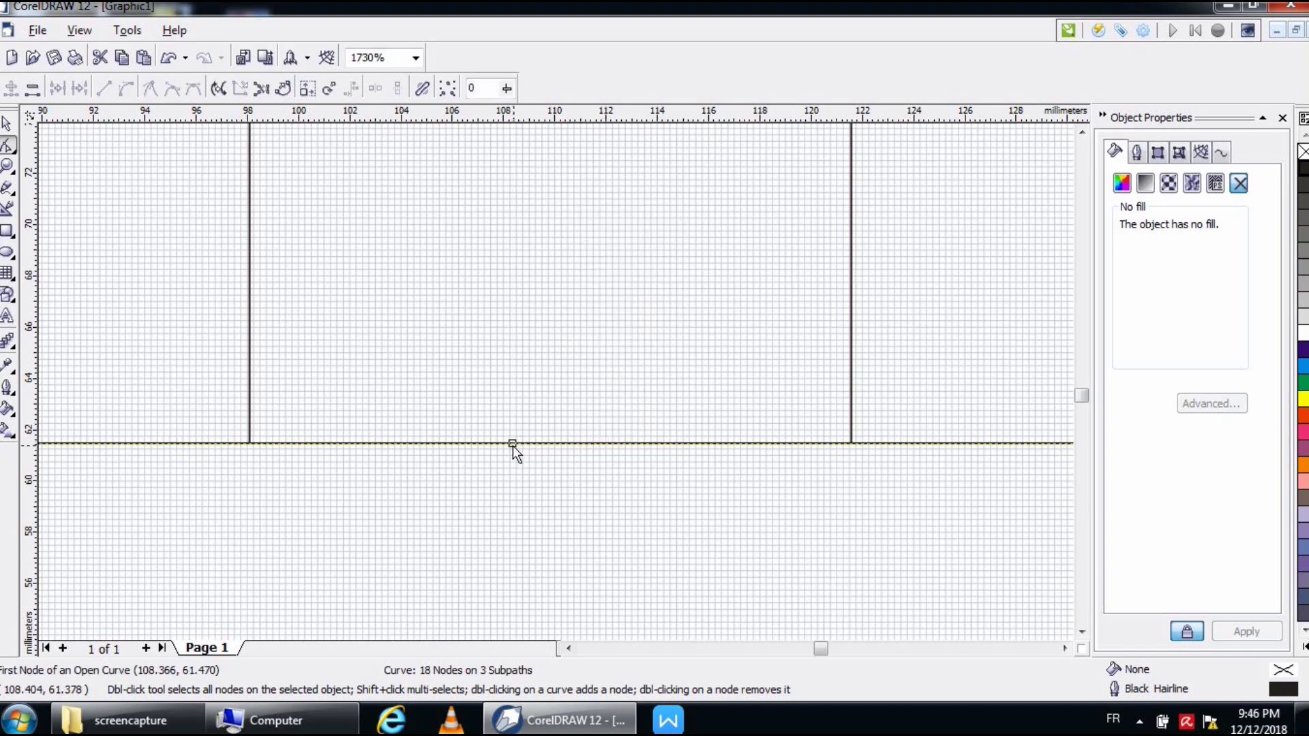
Pull the split baseline ends out to the right and left stem lines.
left_click_drag(512, 446, 847, 443)
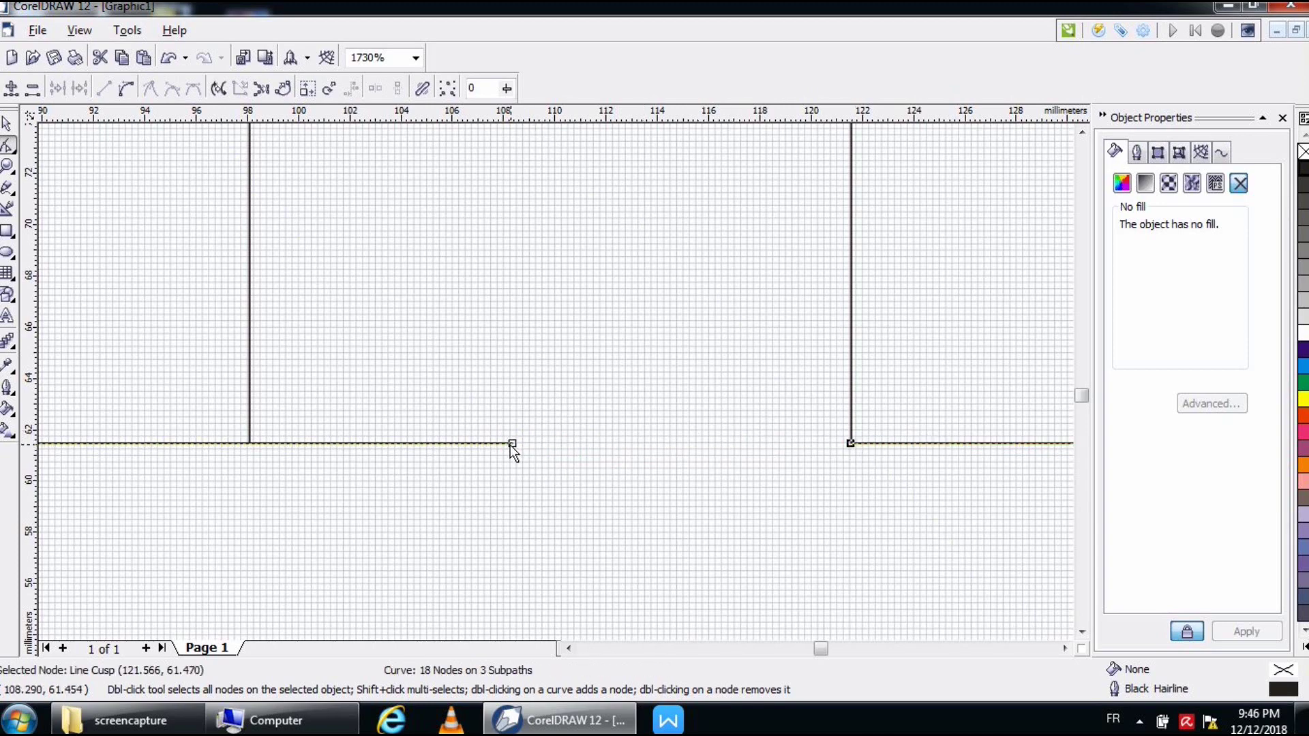
left_click_drag(511, 443, 246, 445)
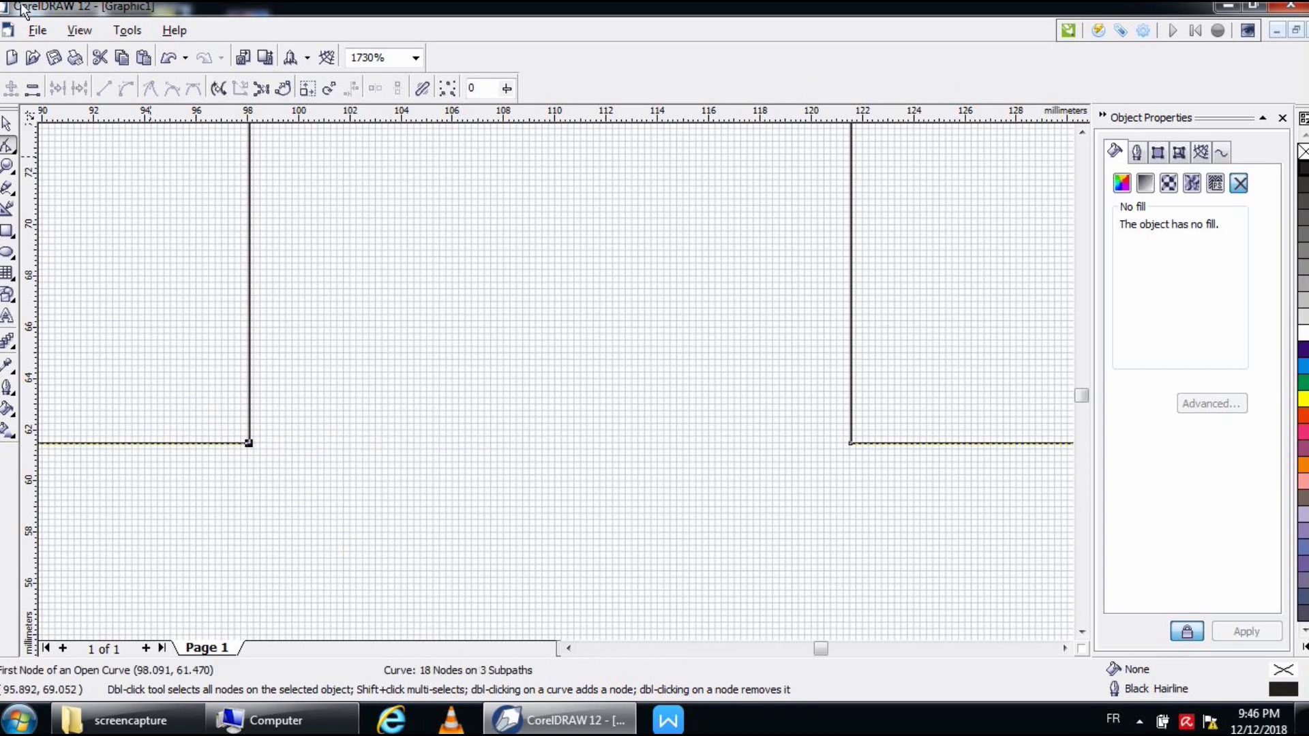
left_click(8, 167)
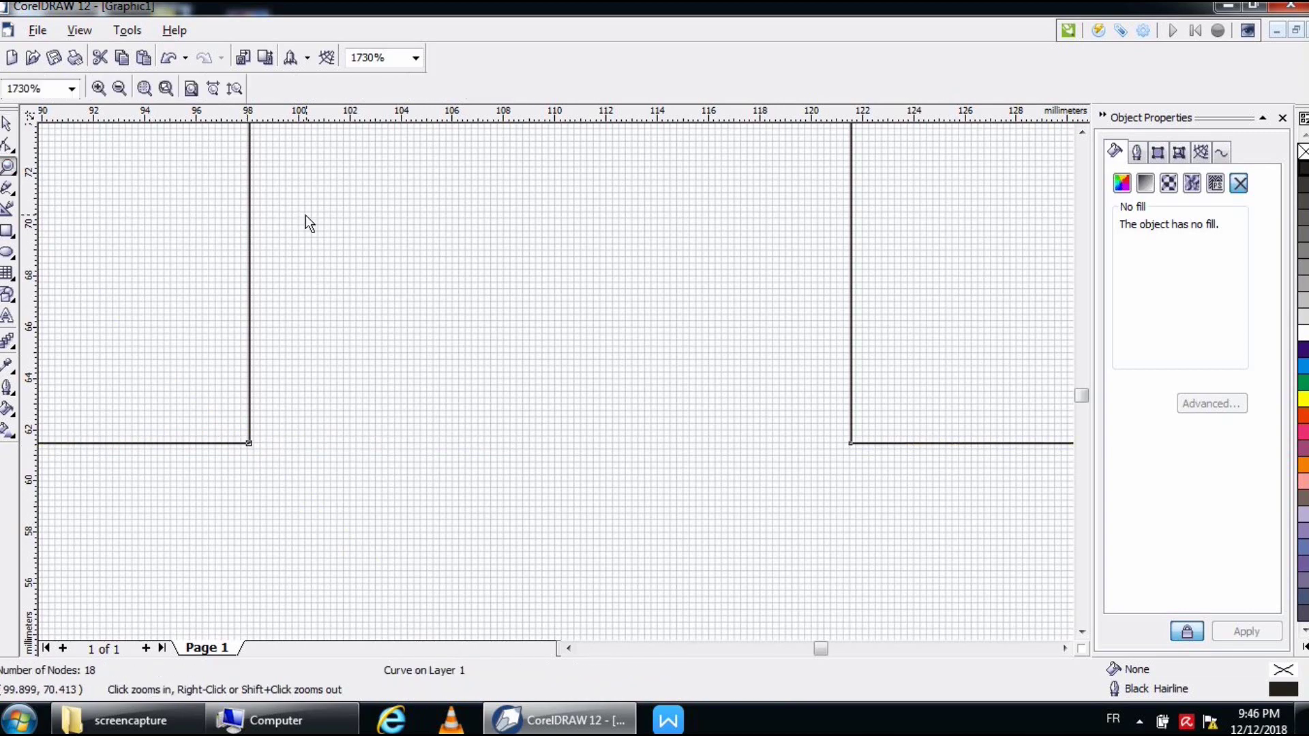
key("F4")
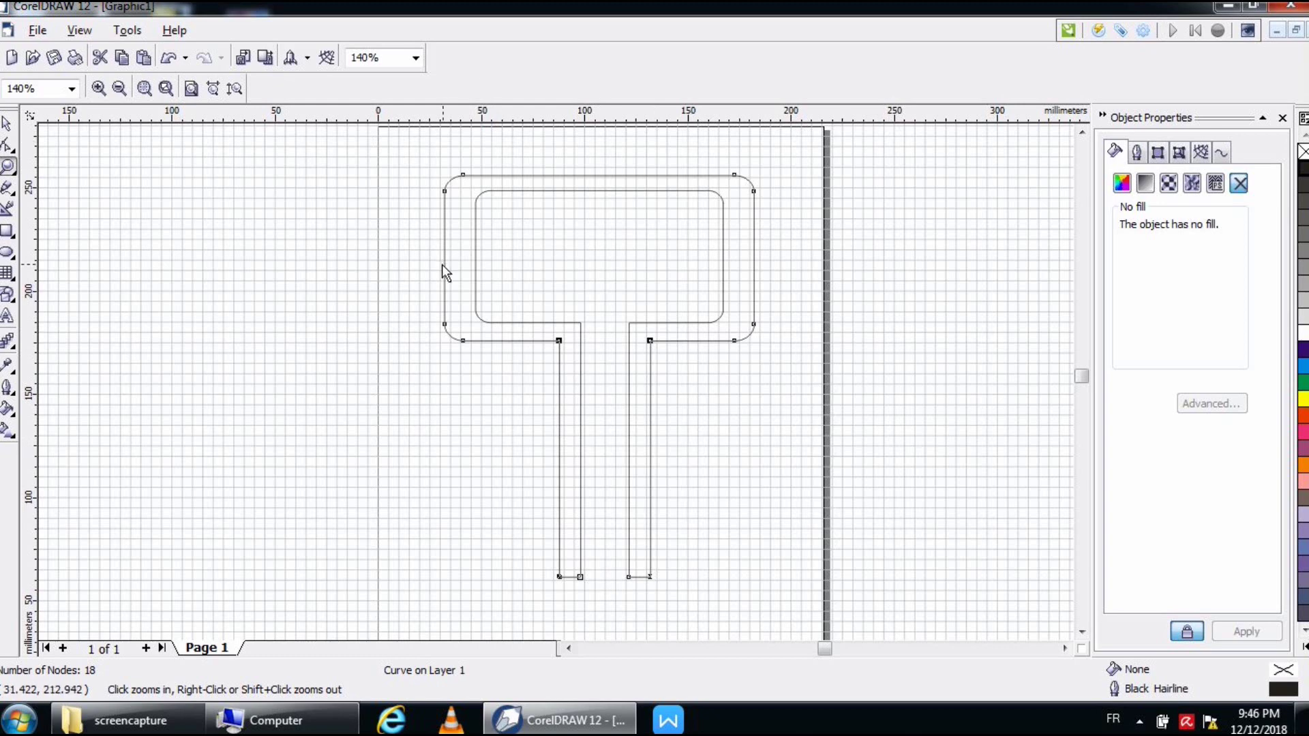
Select the whole T outline, a 150 × 194.454 mm 18-node curve.
left_click(8, 126)
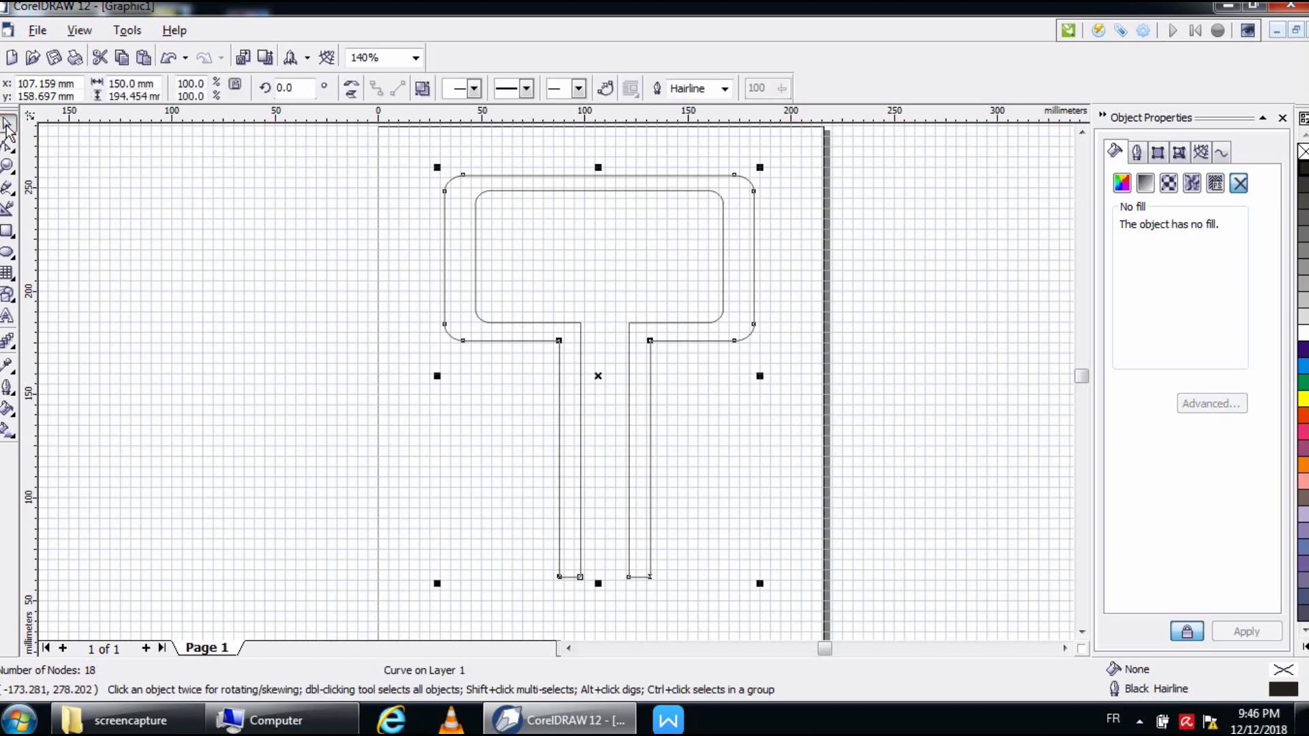
left_click(374, 350)
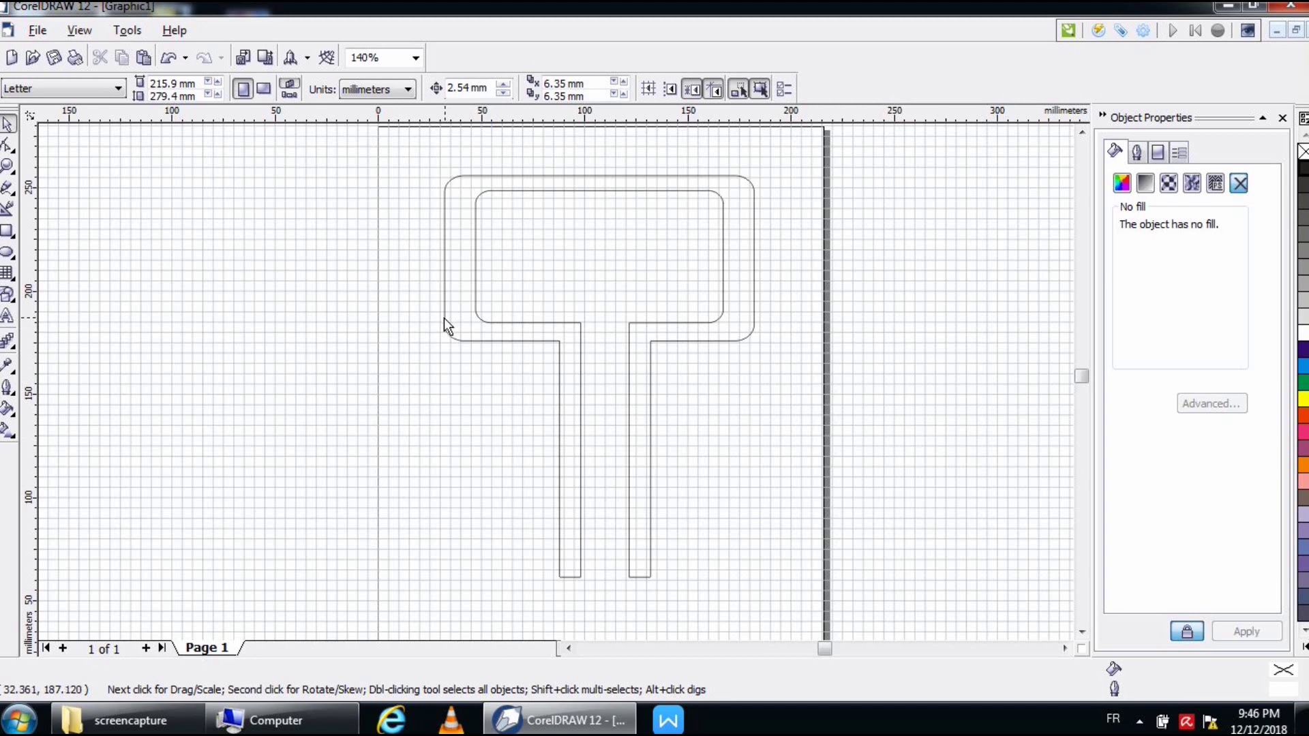
left_click(444, 318)
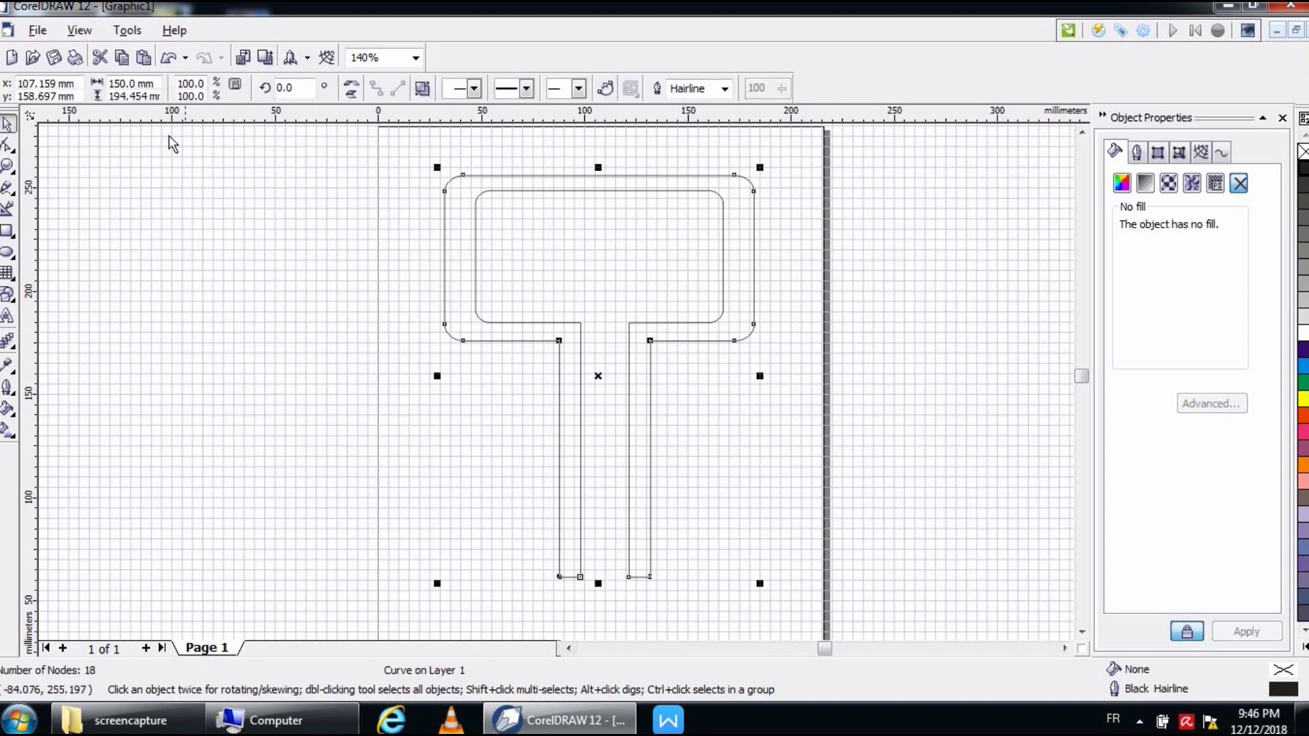
Paste a duplicate of the T outline and move it left of the original.
left_click(122, 59)
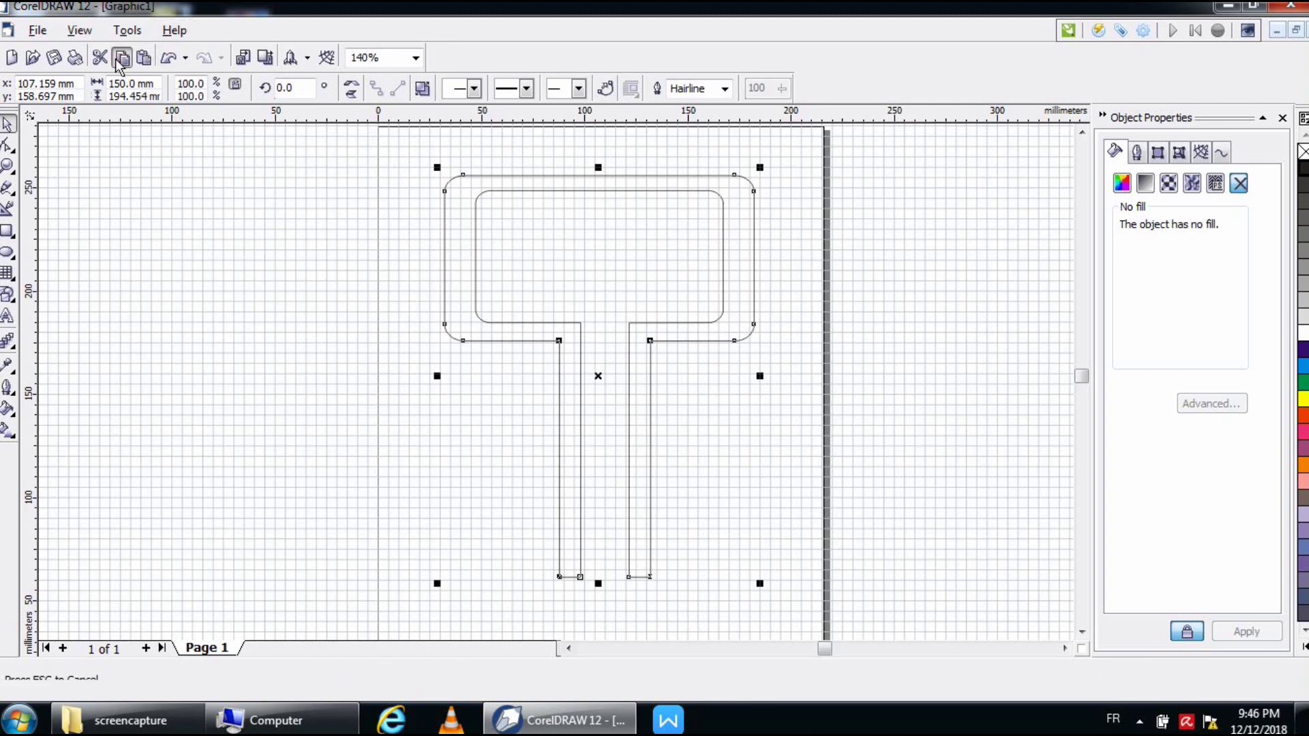
left_click(142, 57)
left_click_drag(649, 275, 315, 277)
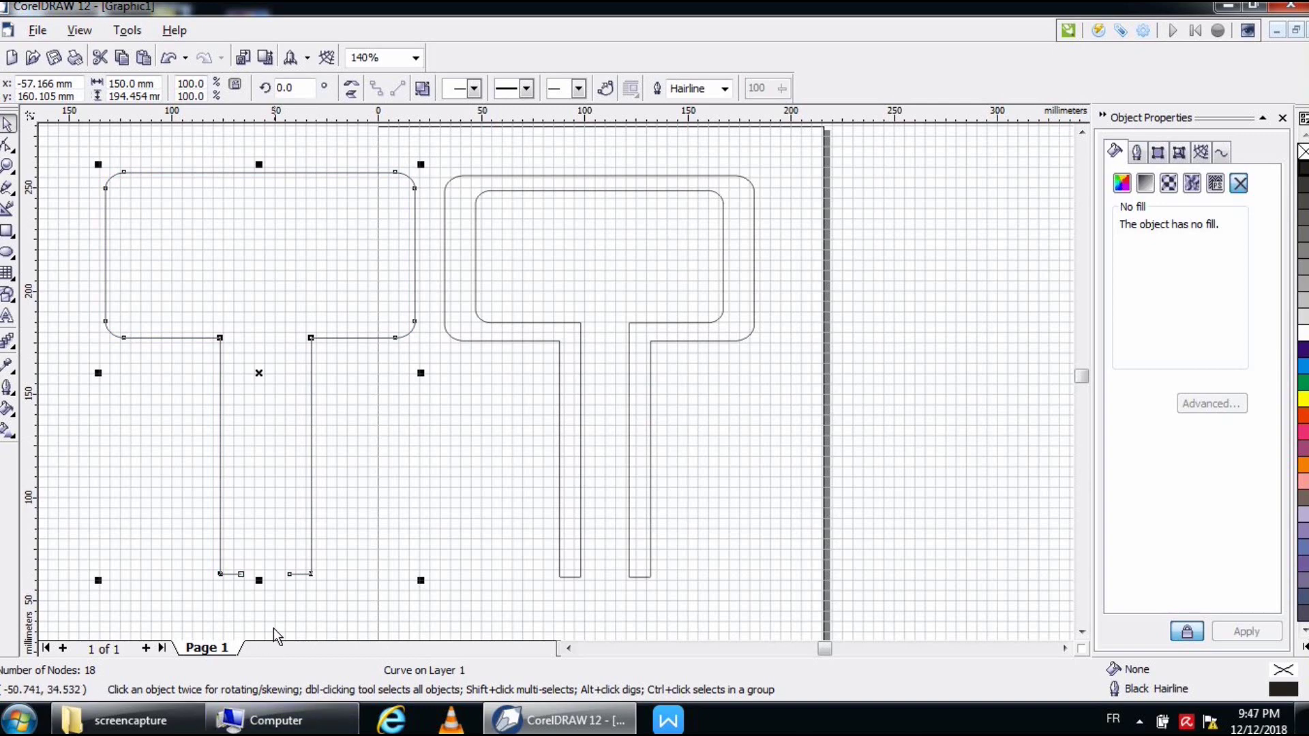
left_click(94, 289)
Close the duplicate T's stem bottom by dragging one end node onto the other.
left_click(8, 167)
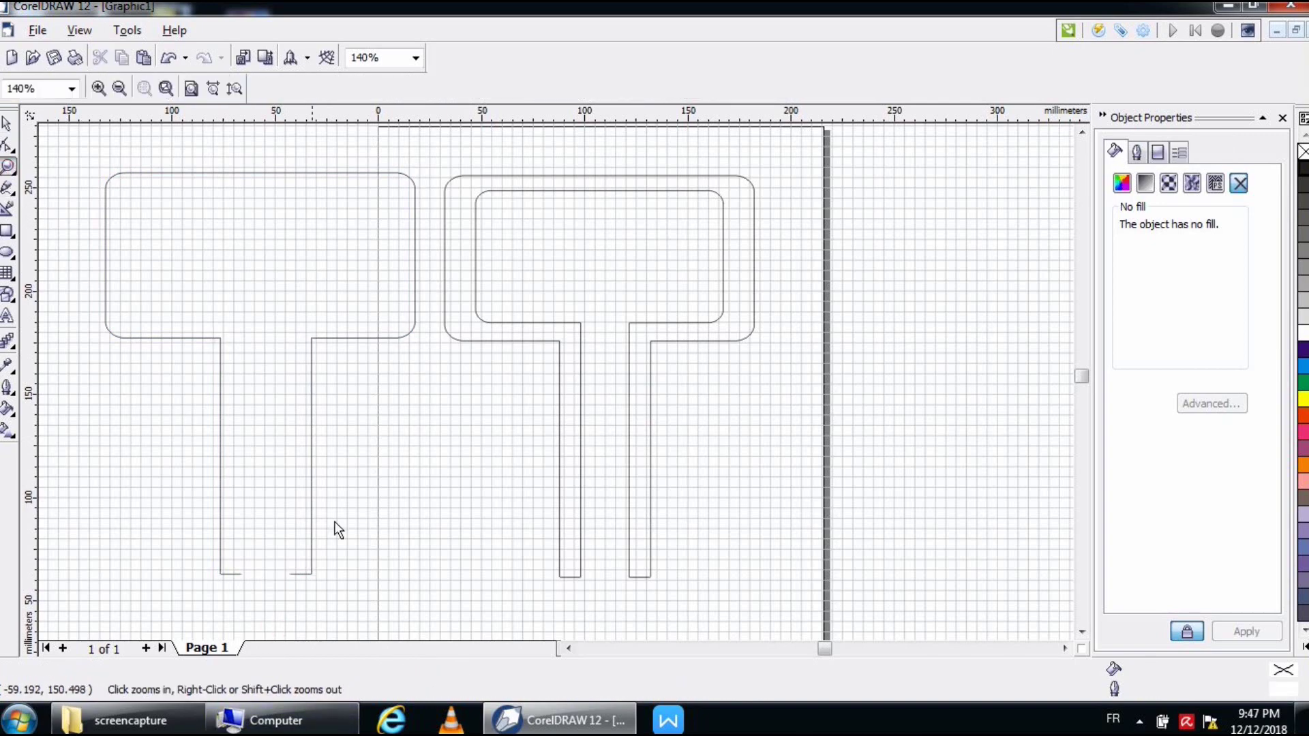
left_click_drag(219, 561, 320, 602)
key("space")
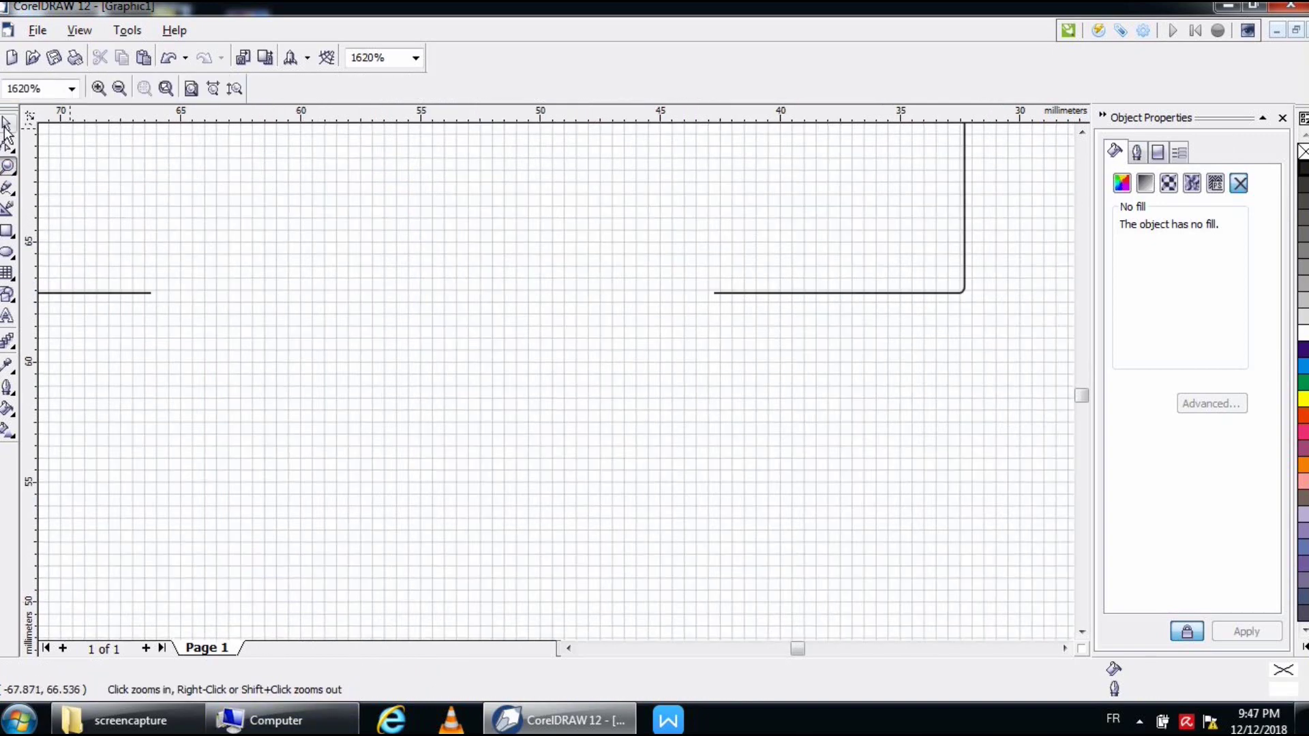
left_click(146, 296)
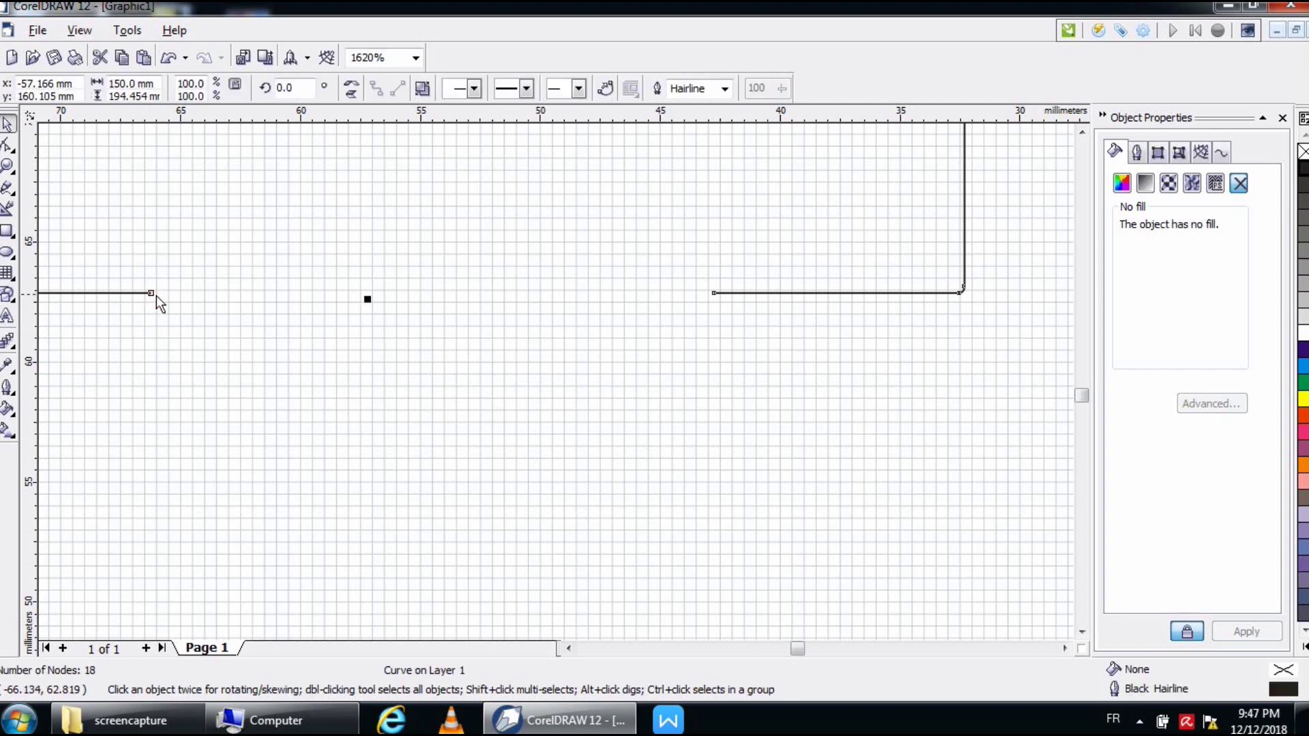
left_click(7, 145)
left_click_drag(151, 293, 710, 293)
Zoom out to the whole drawing and marquee-select the original T with its inner outline.
left_click(9, 165)
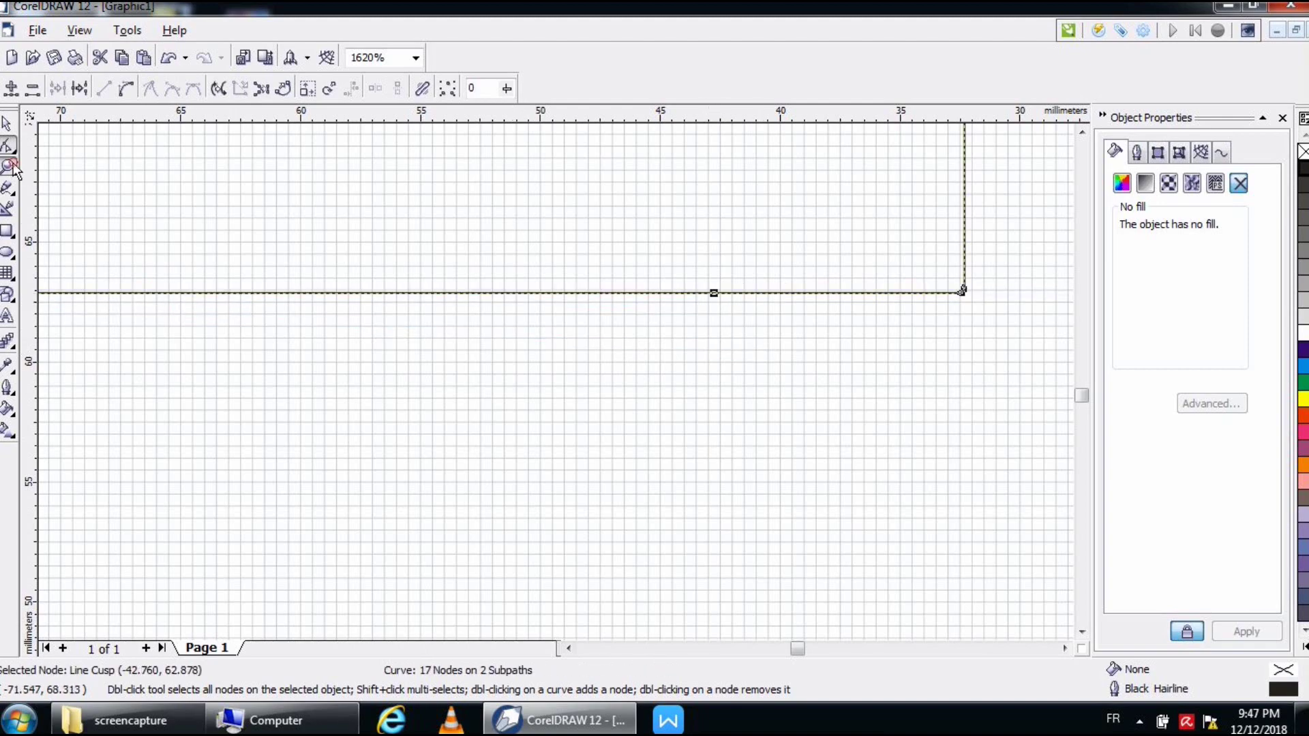
key("F4")
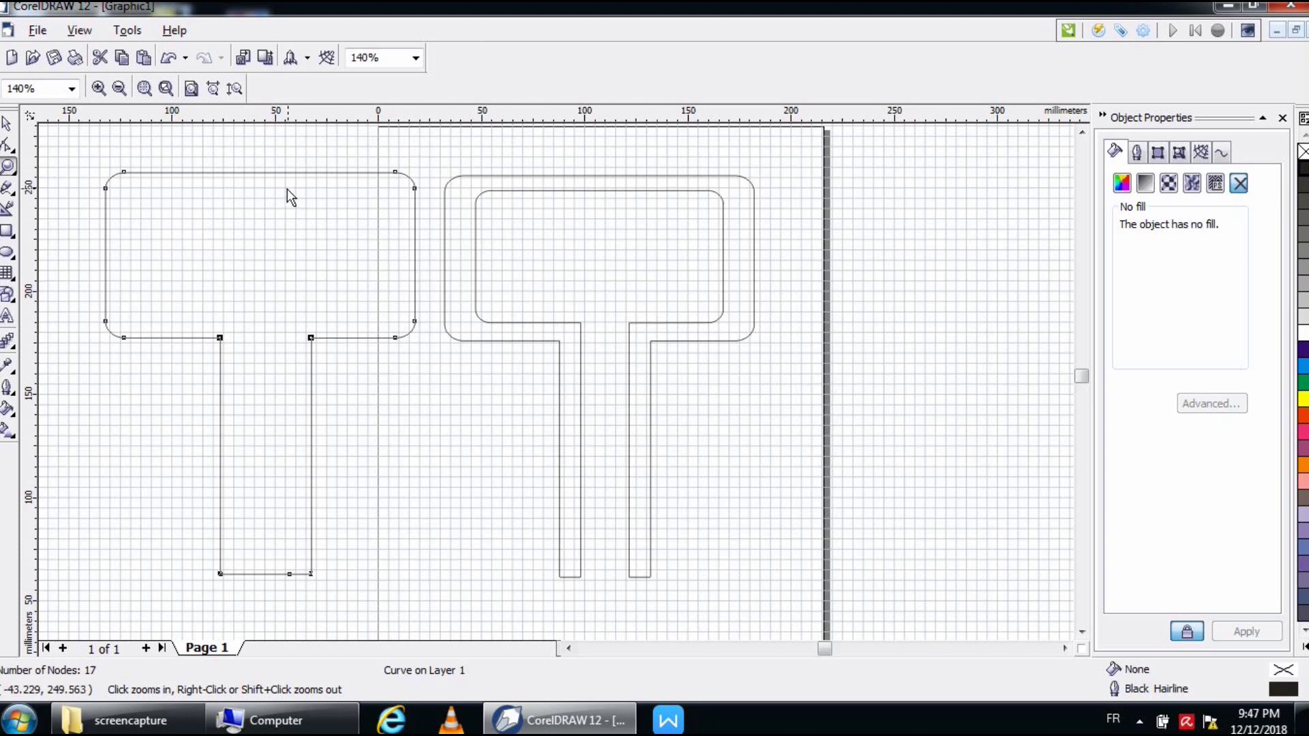
key("space")
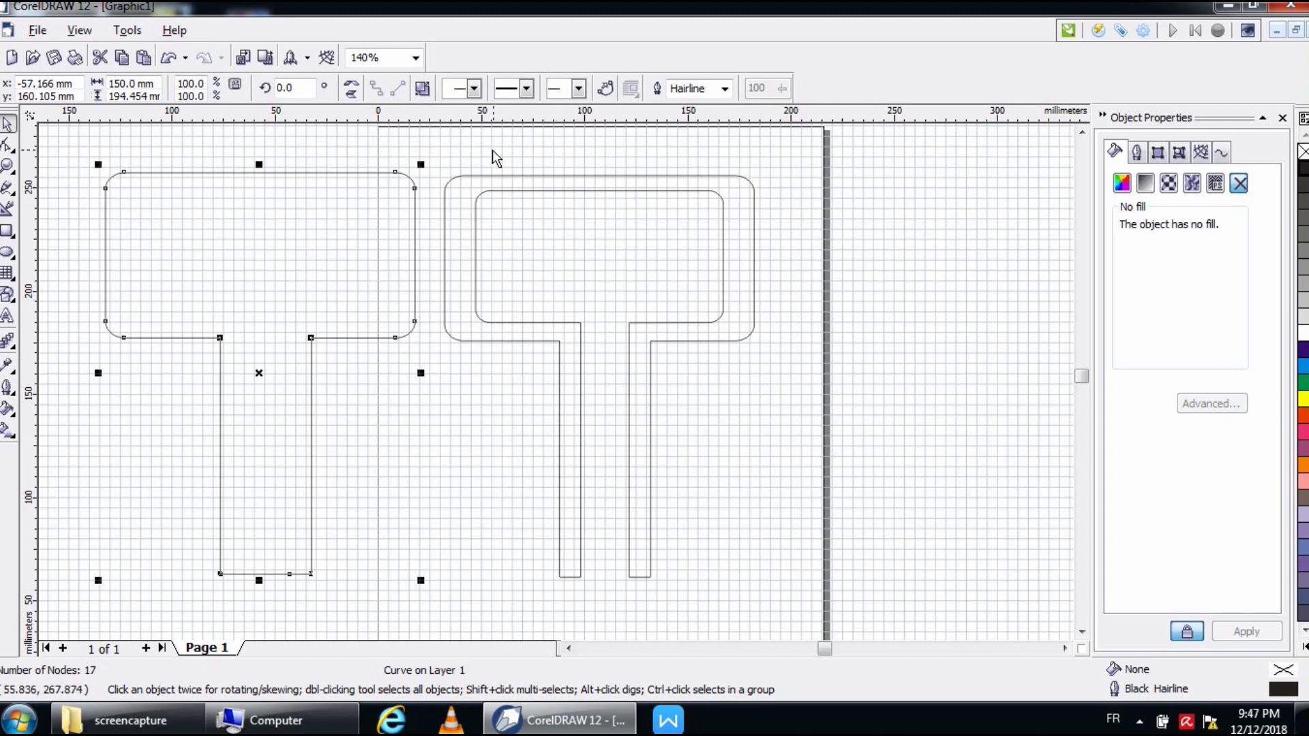
left_click_drag(432, 156, 796, 613)
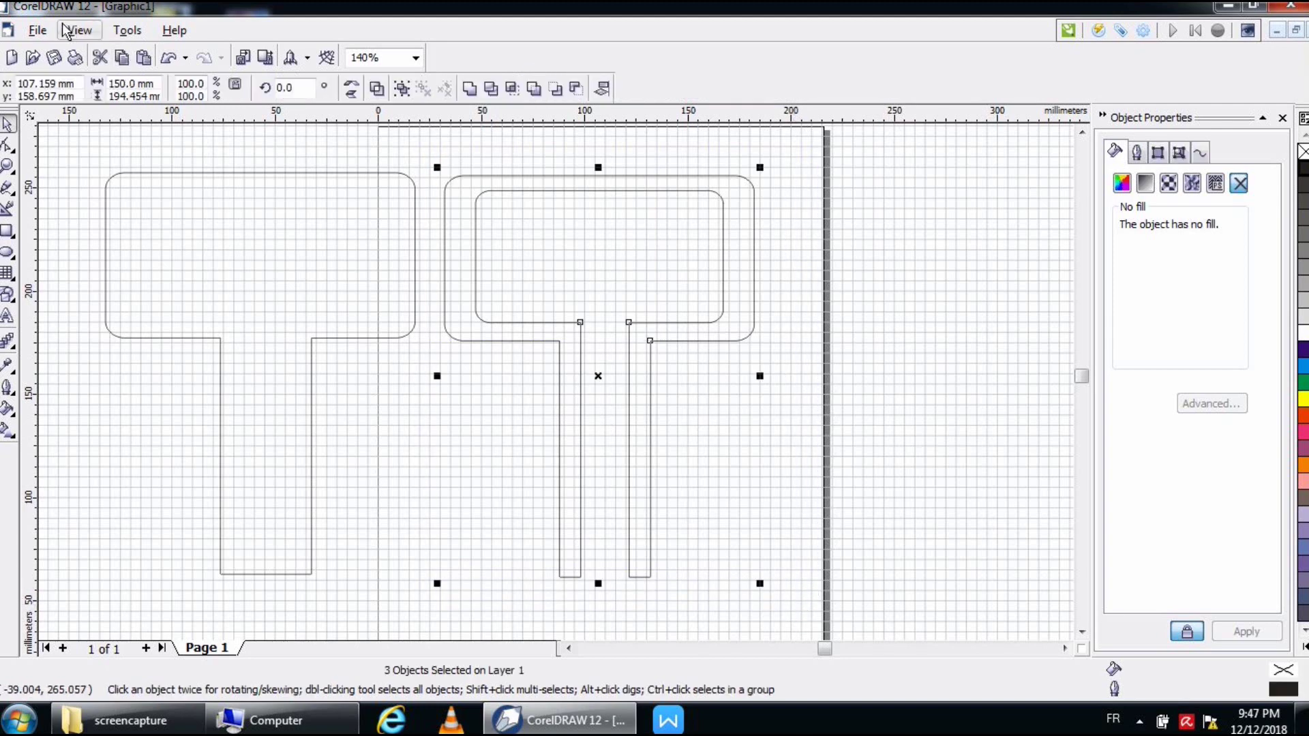
Paste two copies of the double-walled T, moving the second one to the upper right.
left_click(120, 60)
left_click(143, 62)
key("F3")
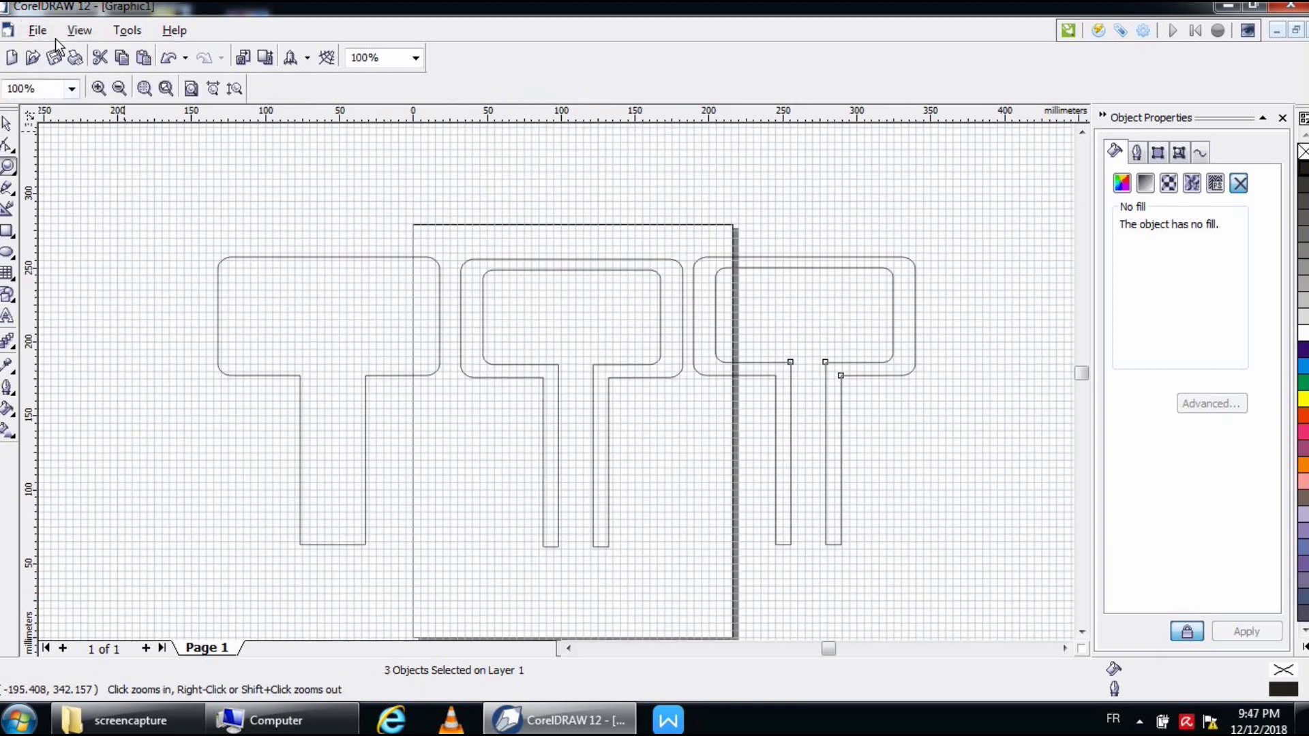
key("space")
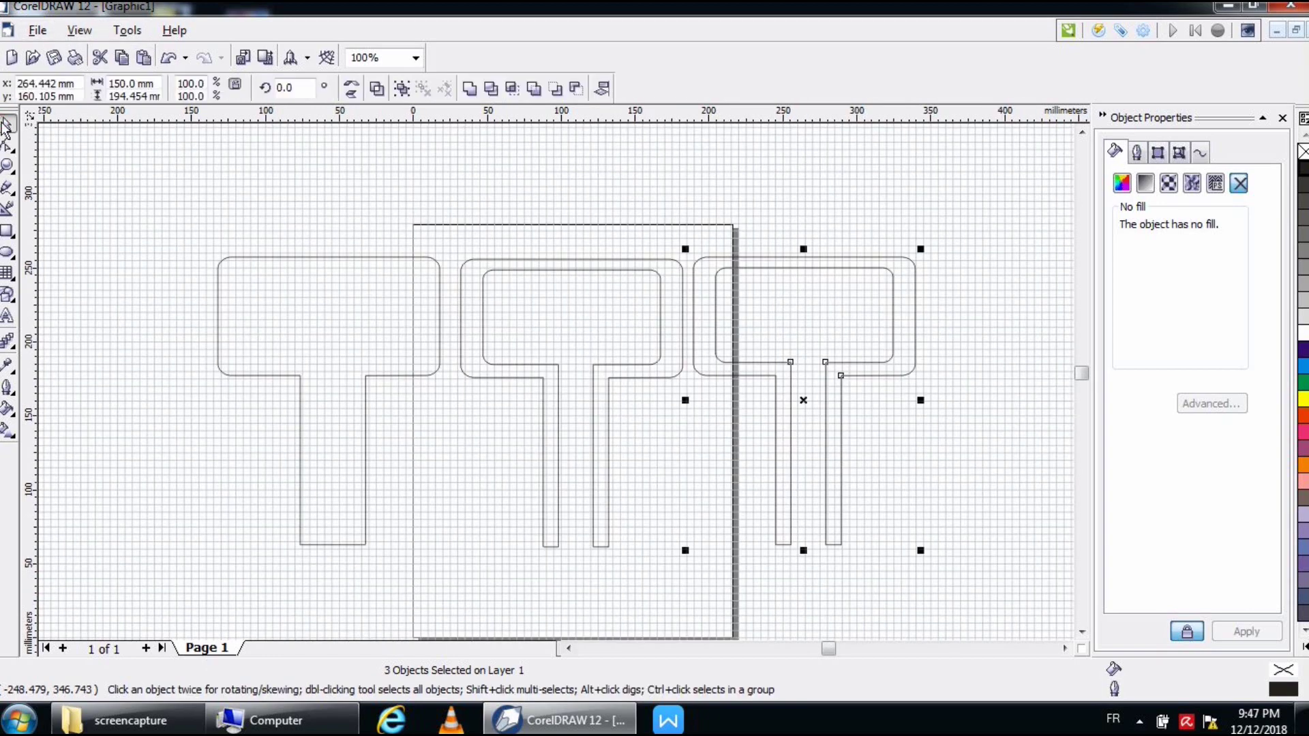
left_click(144, 59)
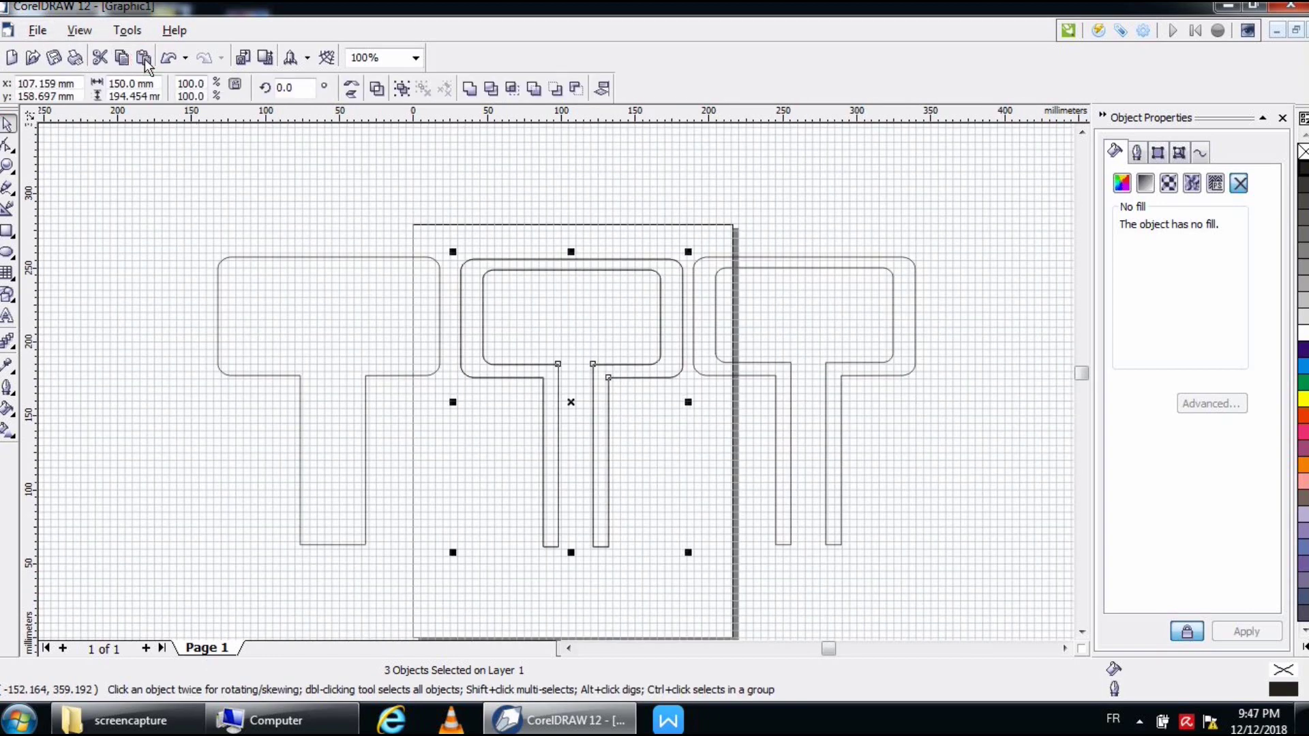
left_click_drag(589, 312, 976, 185)
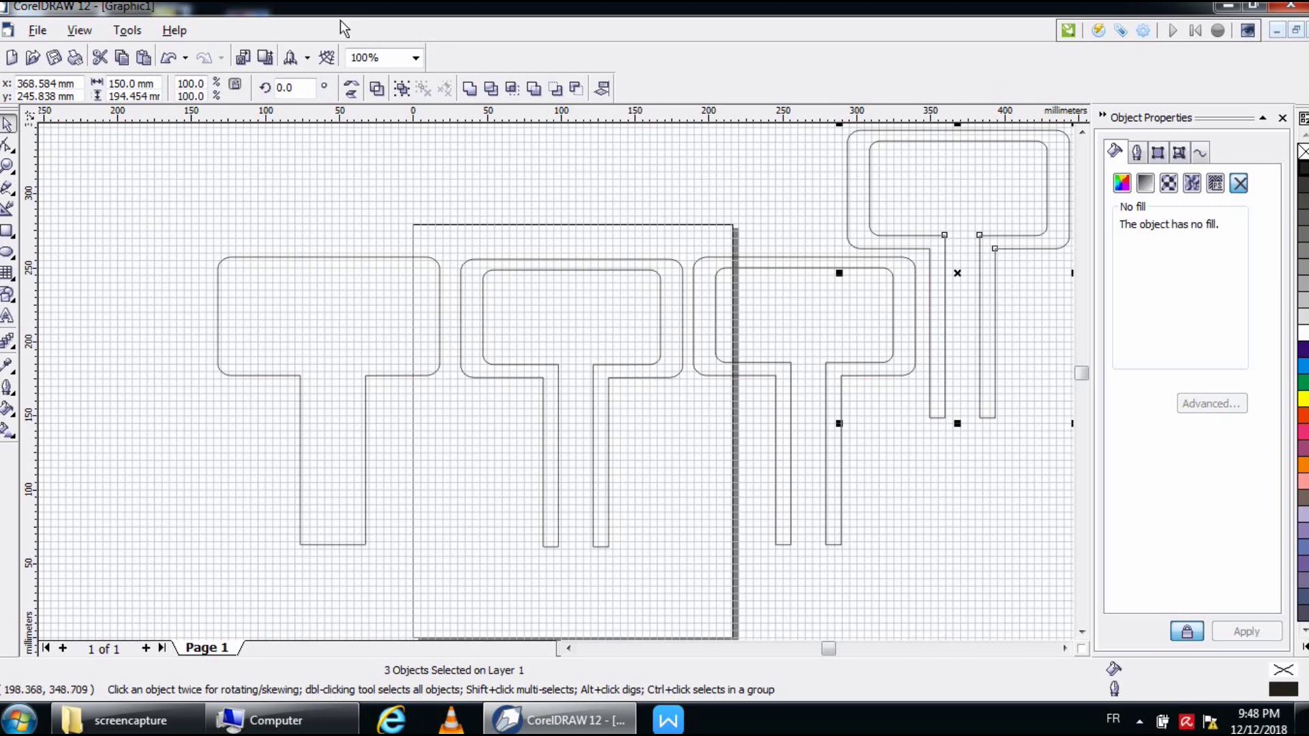
Rotate the first T piece 180° and move it below the upright T outlines.
left_click(301, 88)
type("18")
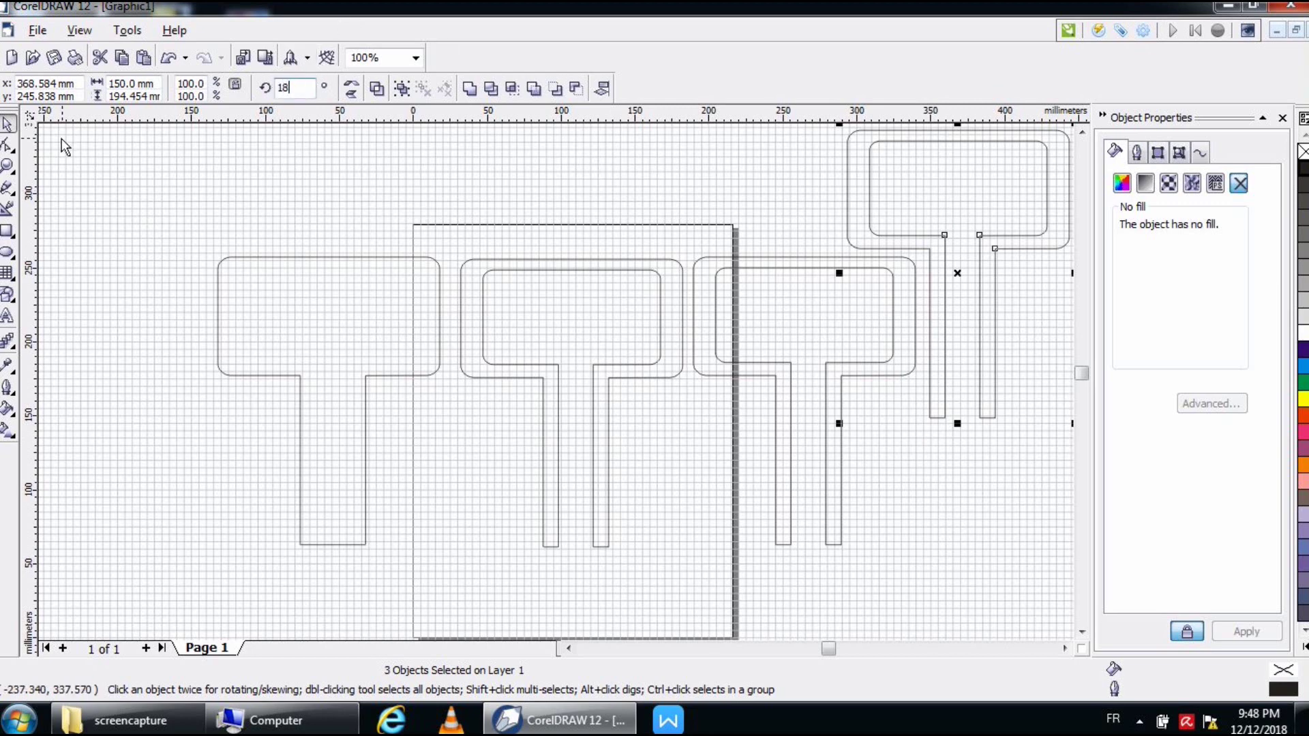
type("0")
key("Return")
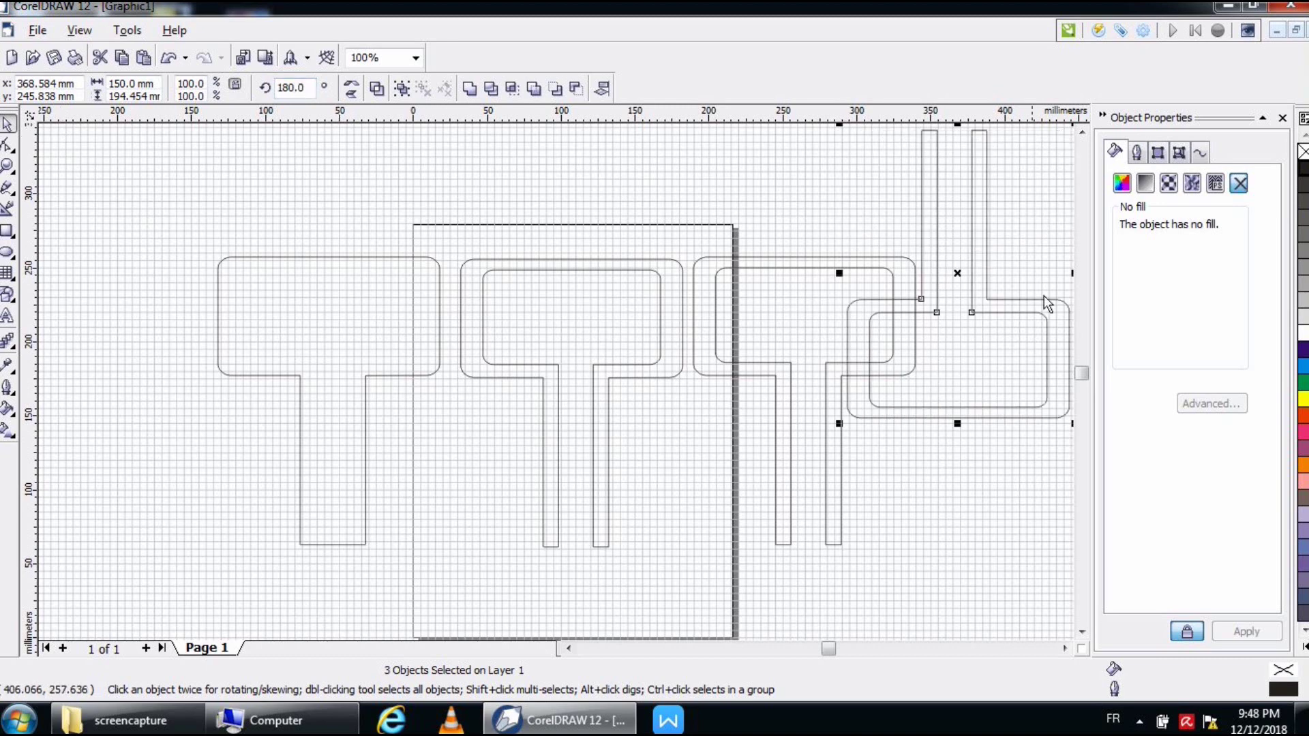
left_click_drag(975, 382, 473, 591)
Turn the right T piece upside down and place it at the bottom right, interlocking.
left_click(295, 91)
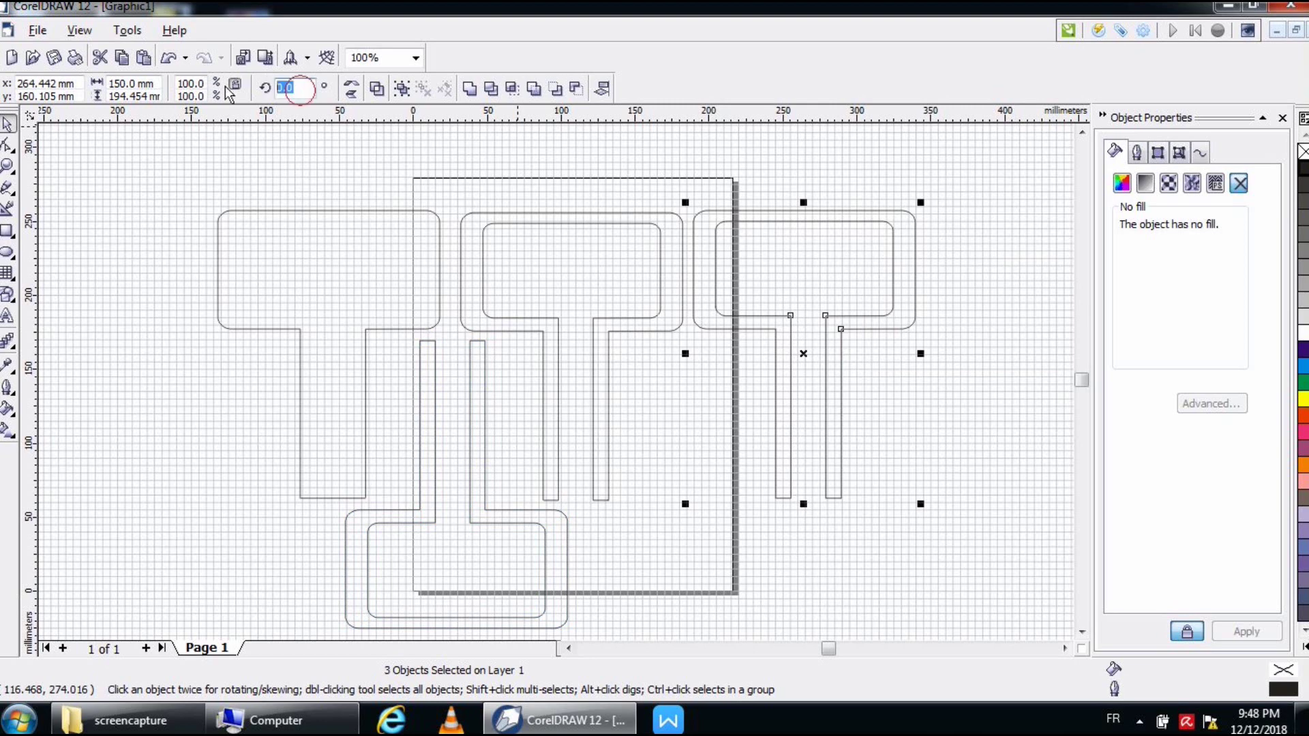
type("180")
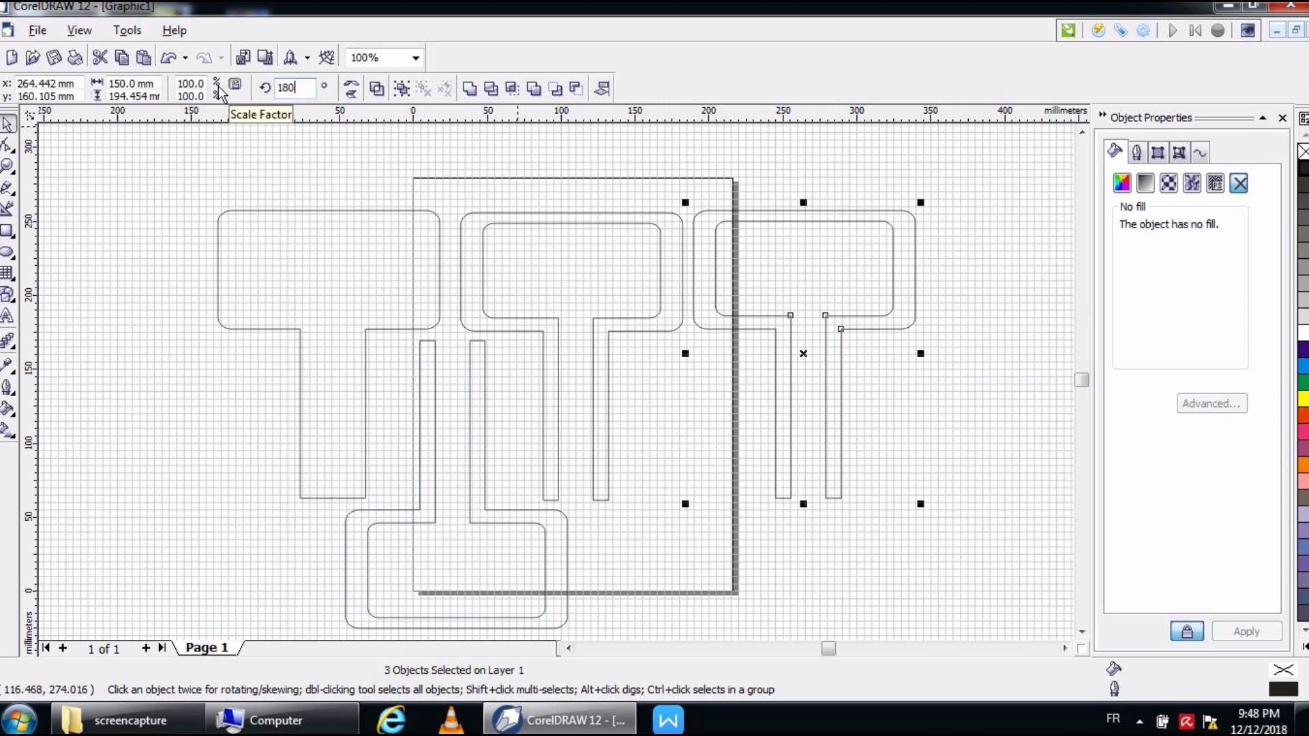
key("Return")
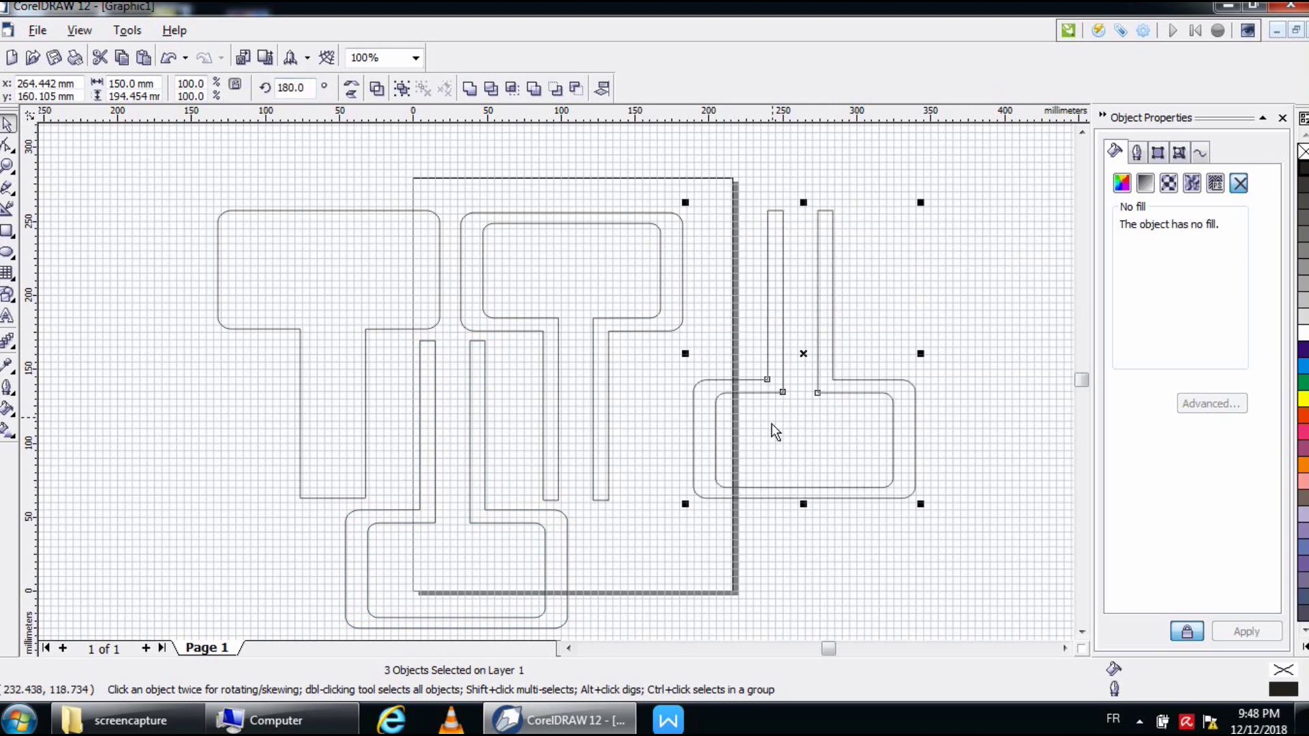
left_click_drag(771, 424, 668, 561)
Duplicate the left T outline, move the copy to the right end, and zoom on its top panel.
left_click(892, 403)
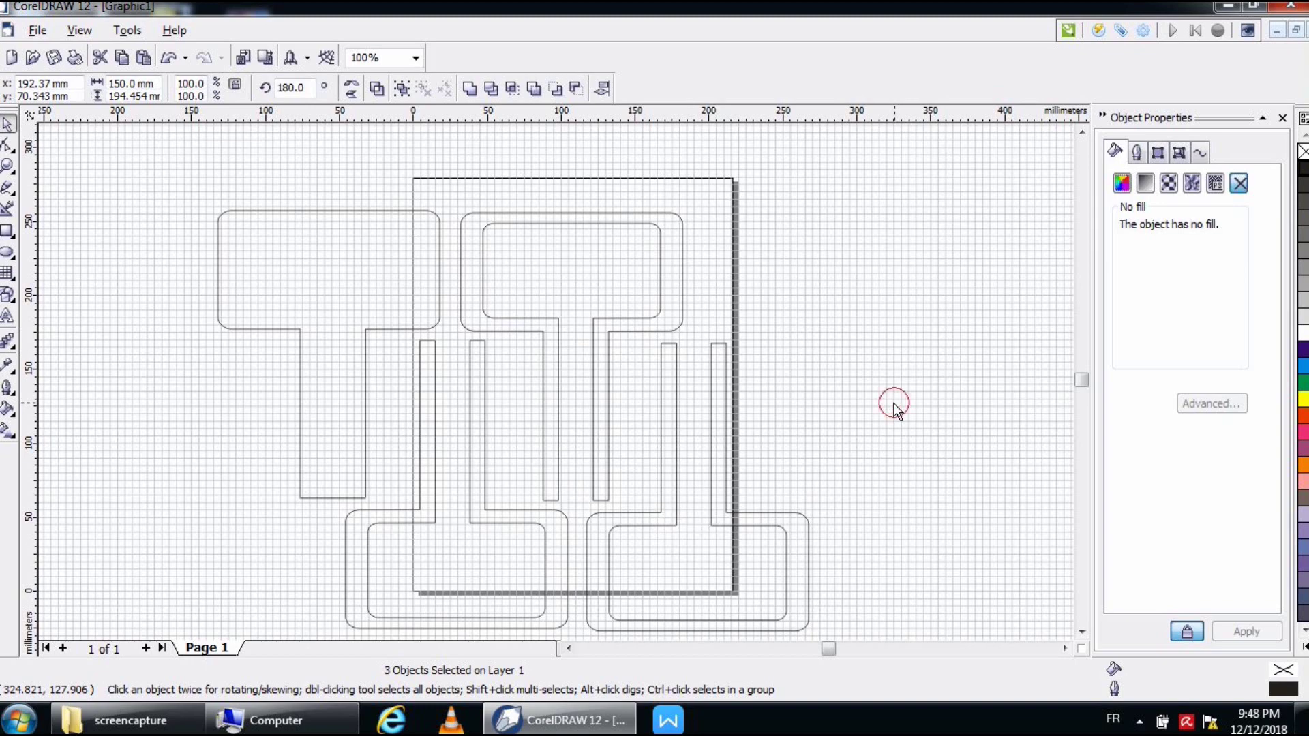
left_click(276, 295)
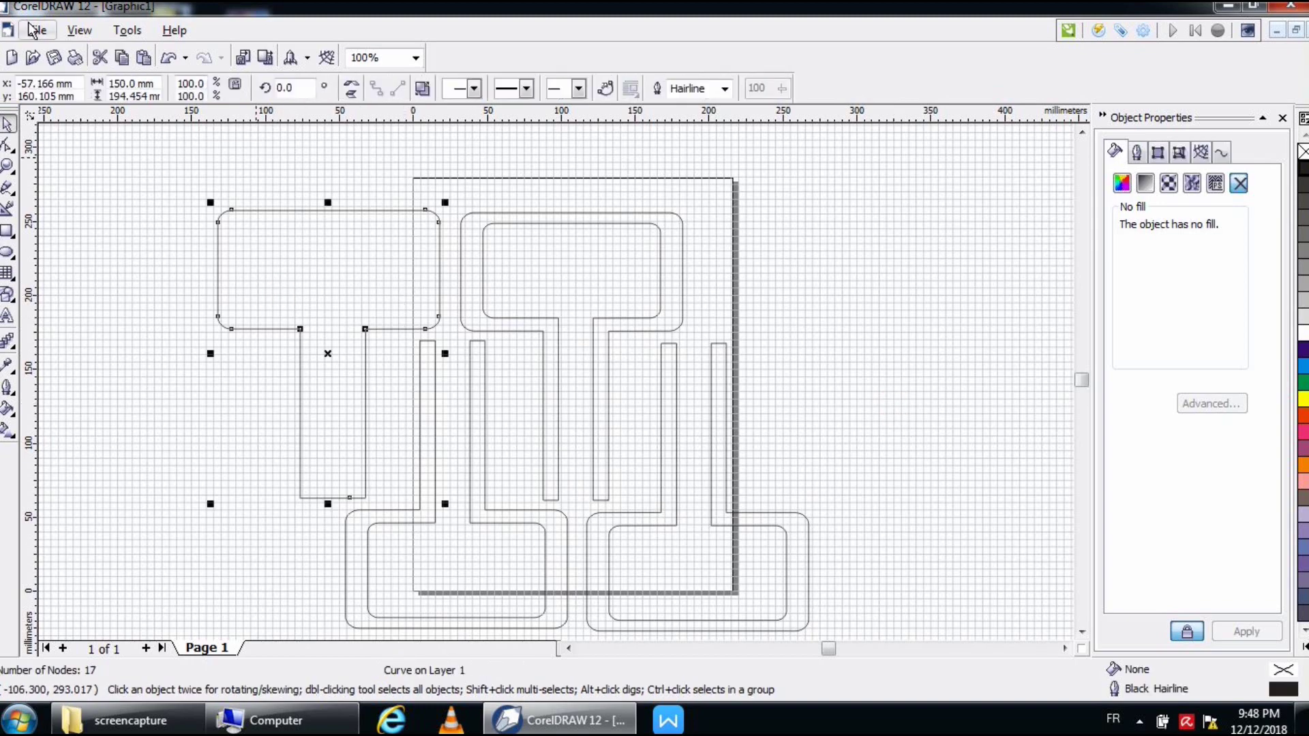
left_click(122, 57)
left_click(144, 57)
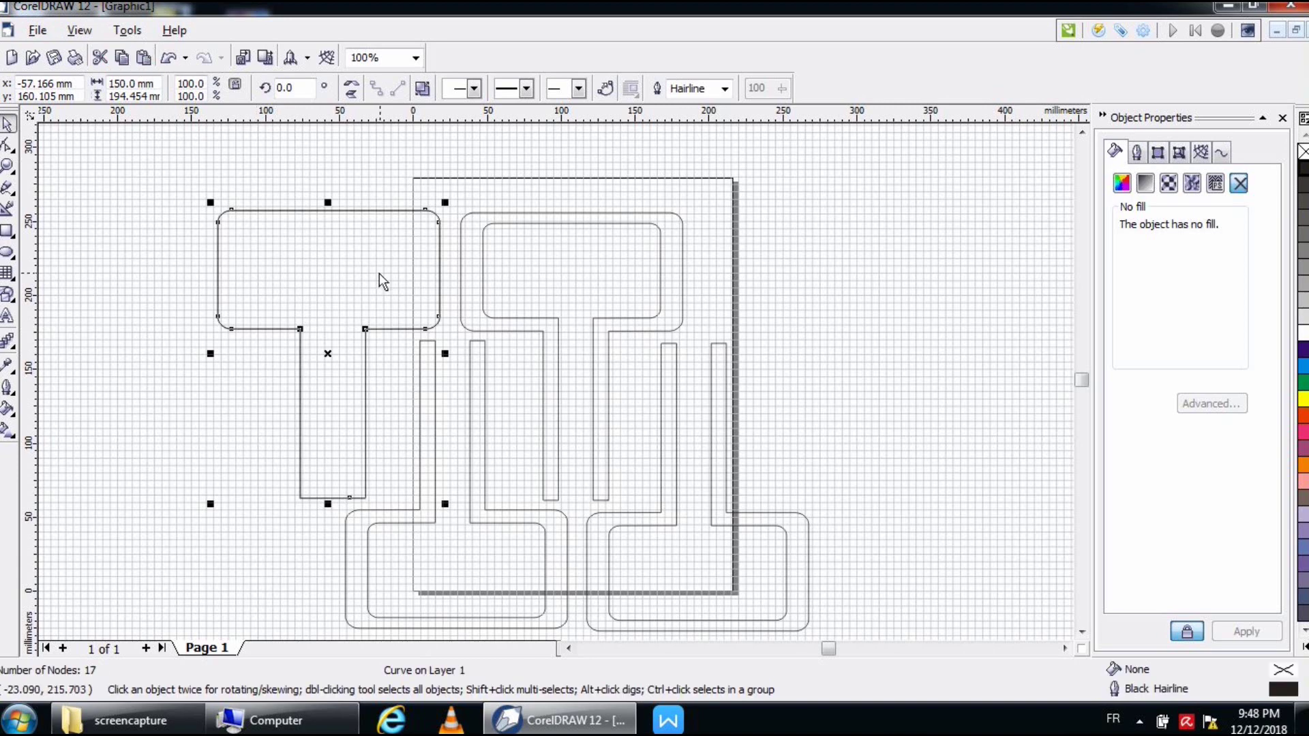
left_click_drag(379, 273, 881, 275)
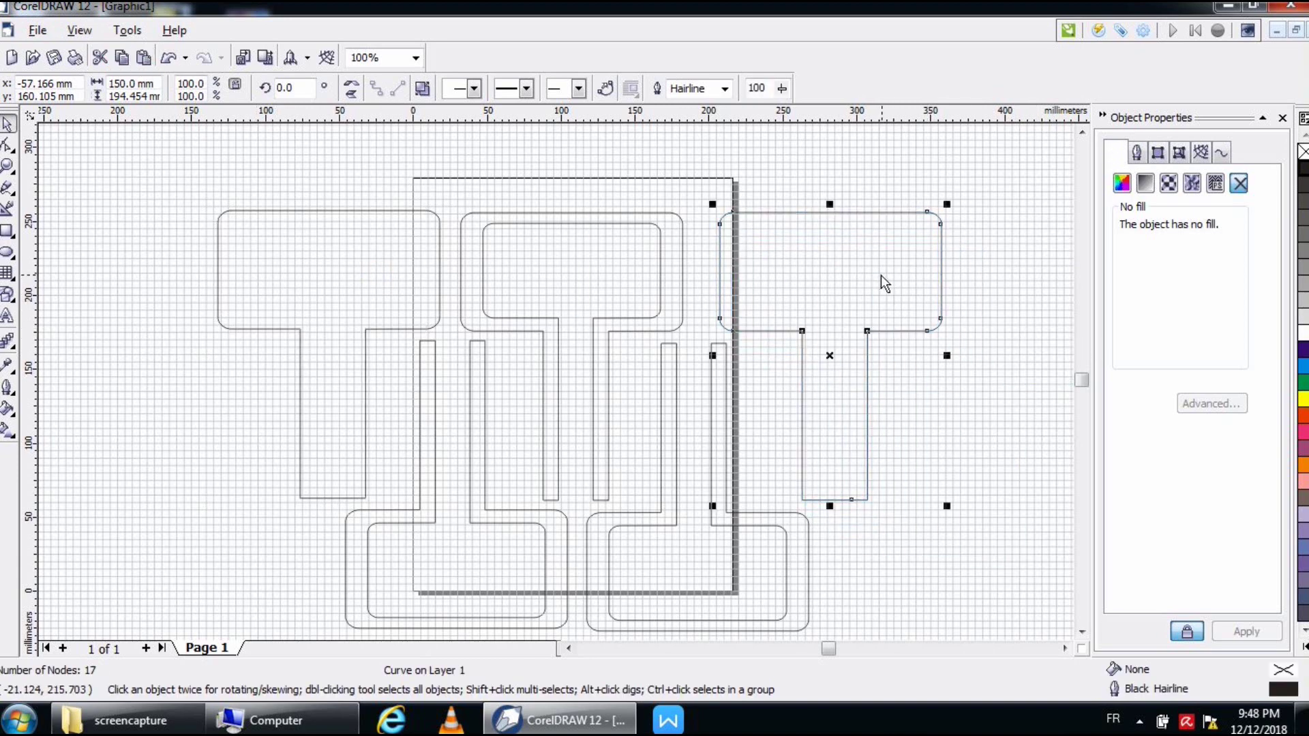
left_click(997, 408)
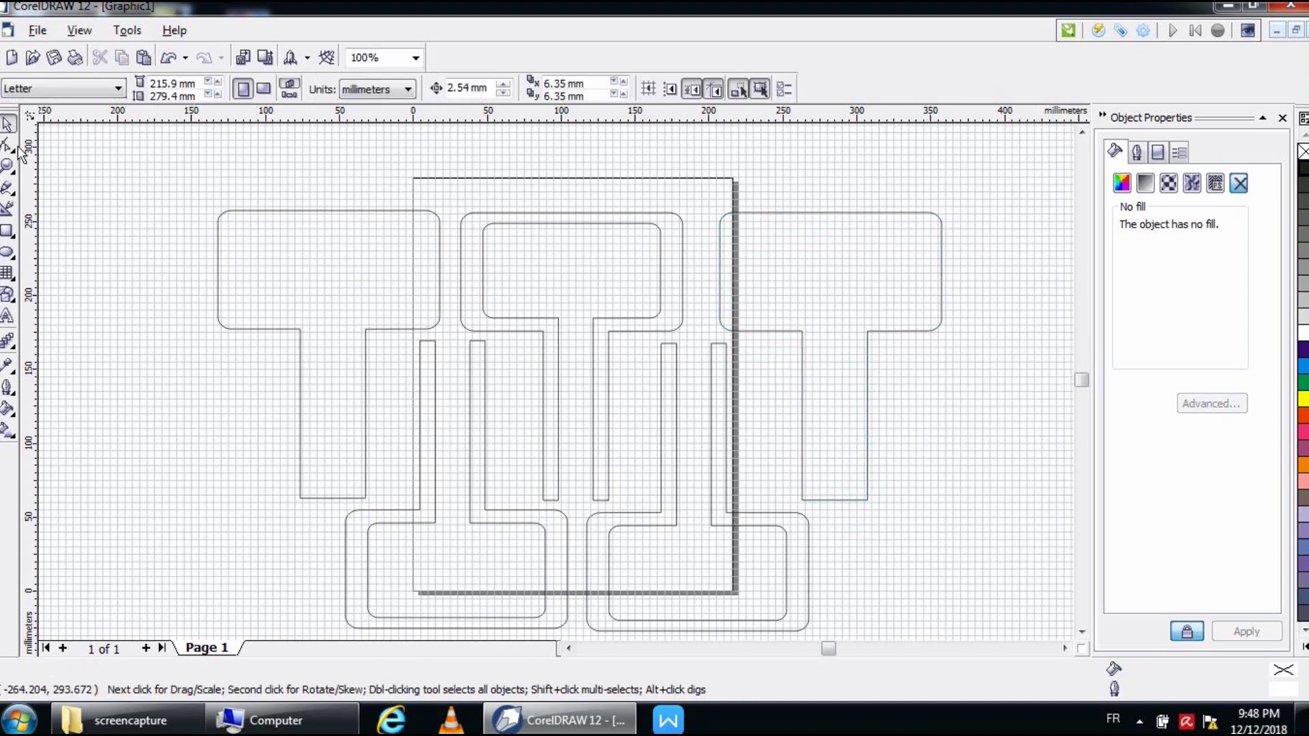
left_click(8, 166)
left_click_drag(753, 198, 951, 377)
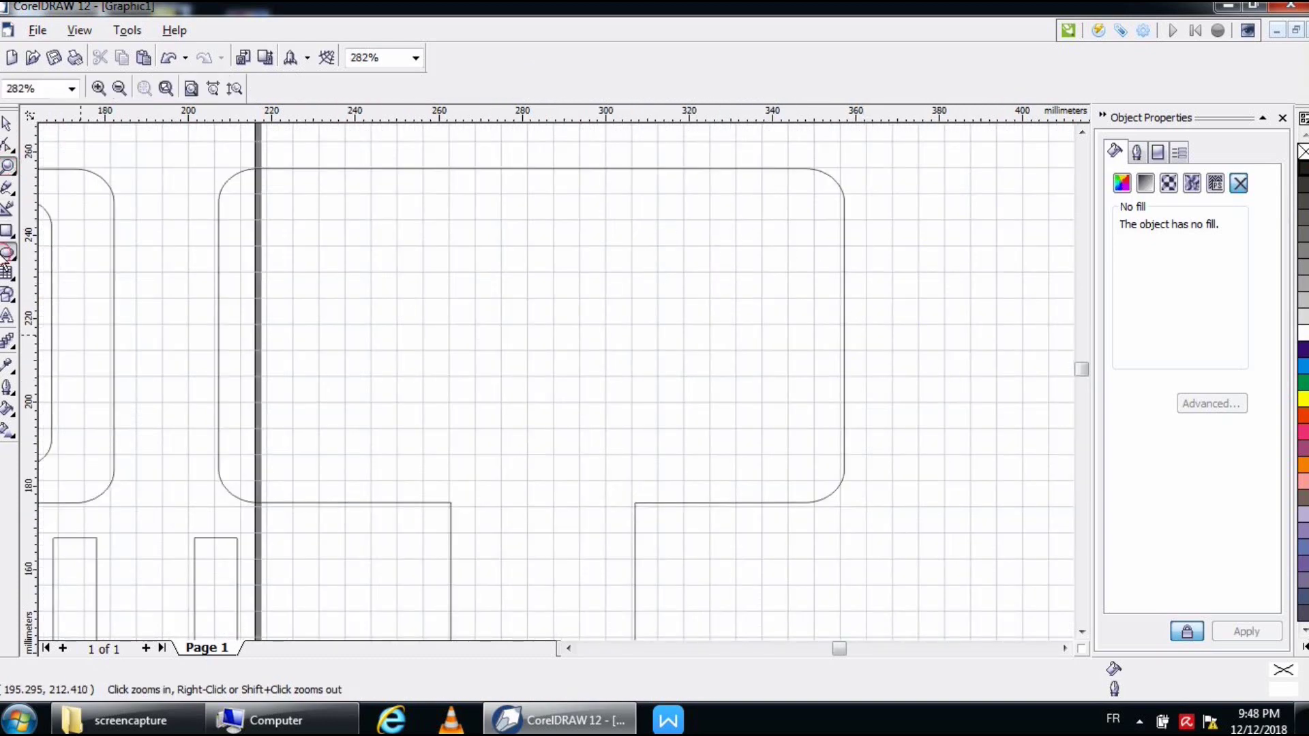
Draw an ellipse near the new T panel's top right, sized 10 mm wide by 10 mm high.
left_click(7, 252)
left_click_drag(657, 220, 710, 270)
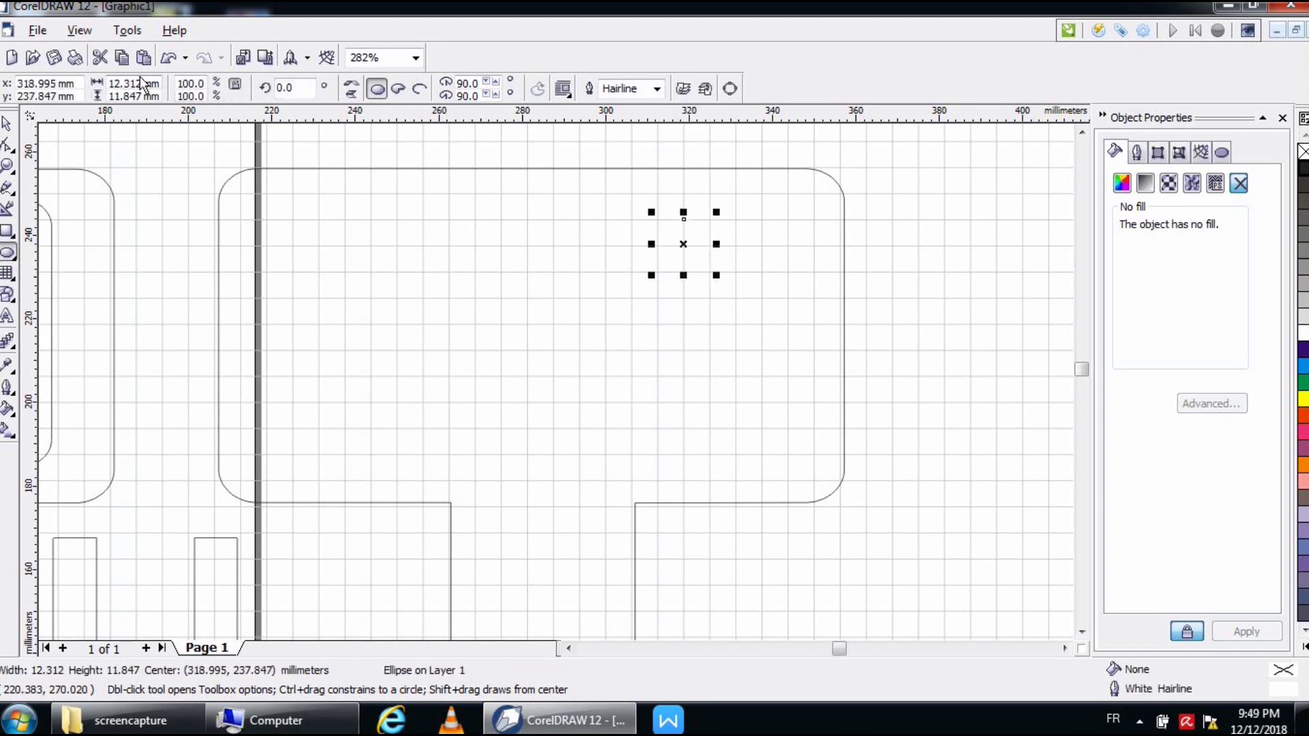
left_click_drag(145, 83, 109, 83)
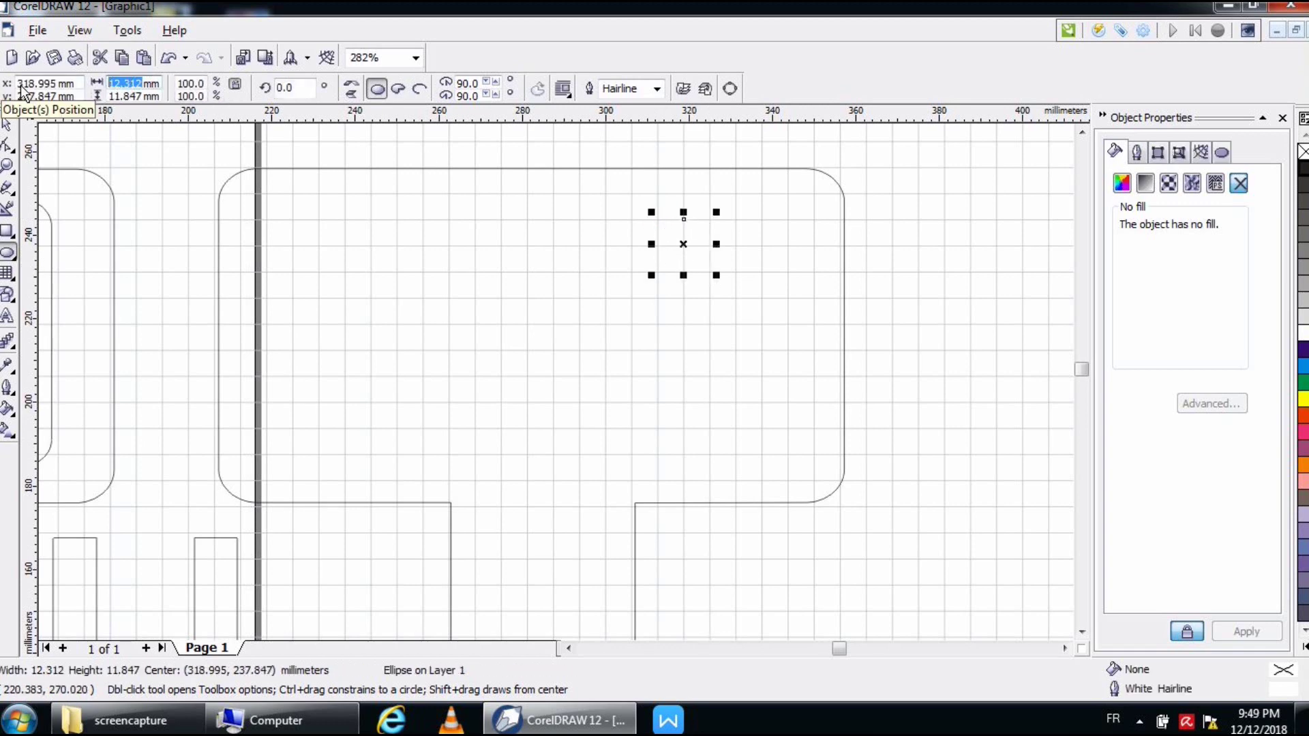
type("10")
left_click(141, 100)
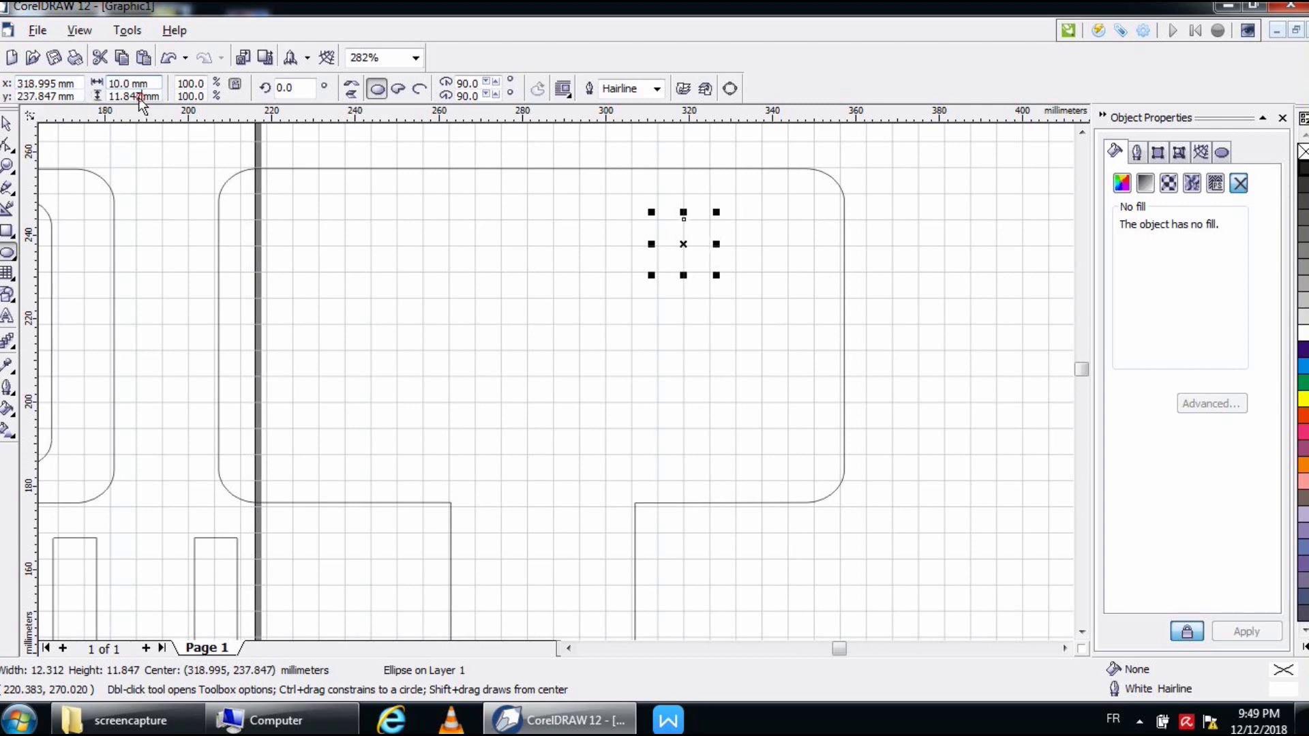
left_click(139, 96)
type("10")
key("Return")
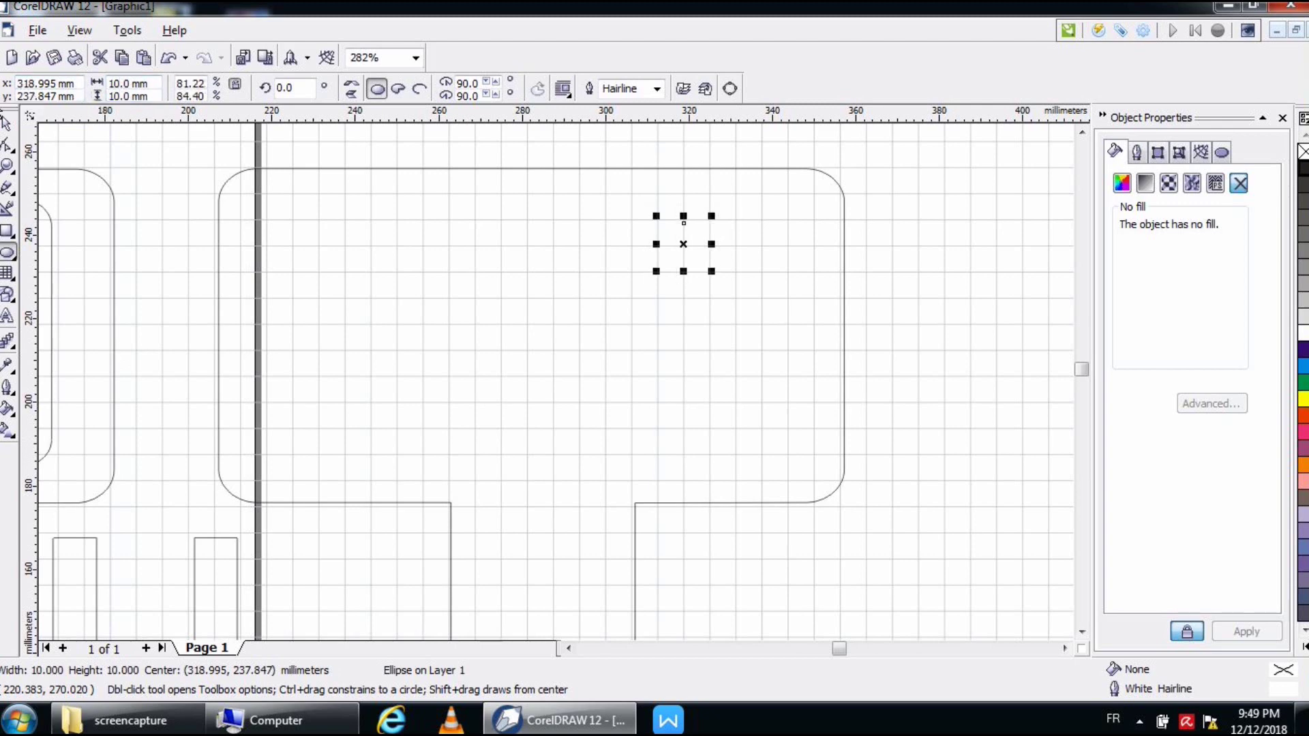
Give the circle a black outline and copy it directly below and to the left between them.
right_click(1302, 172)
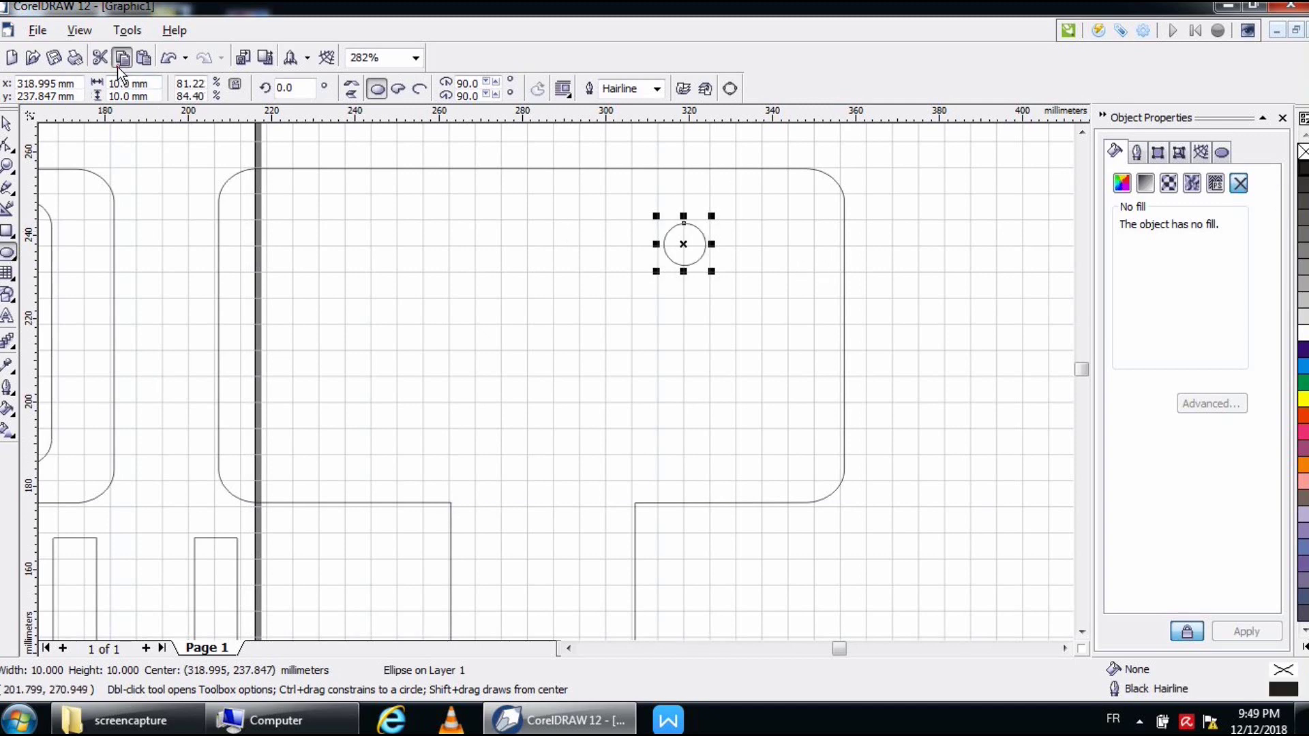
key("space")
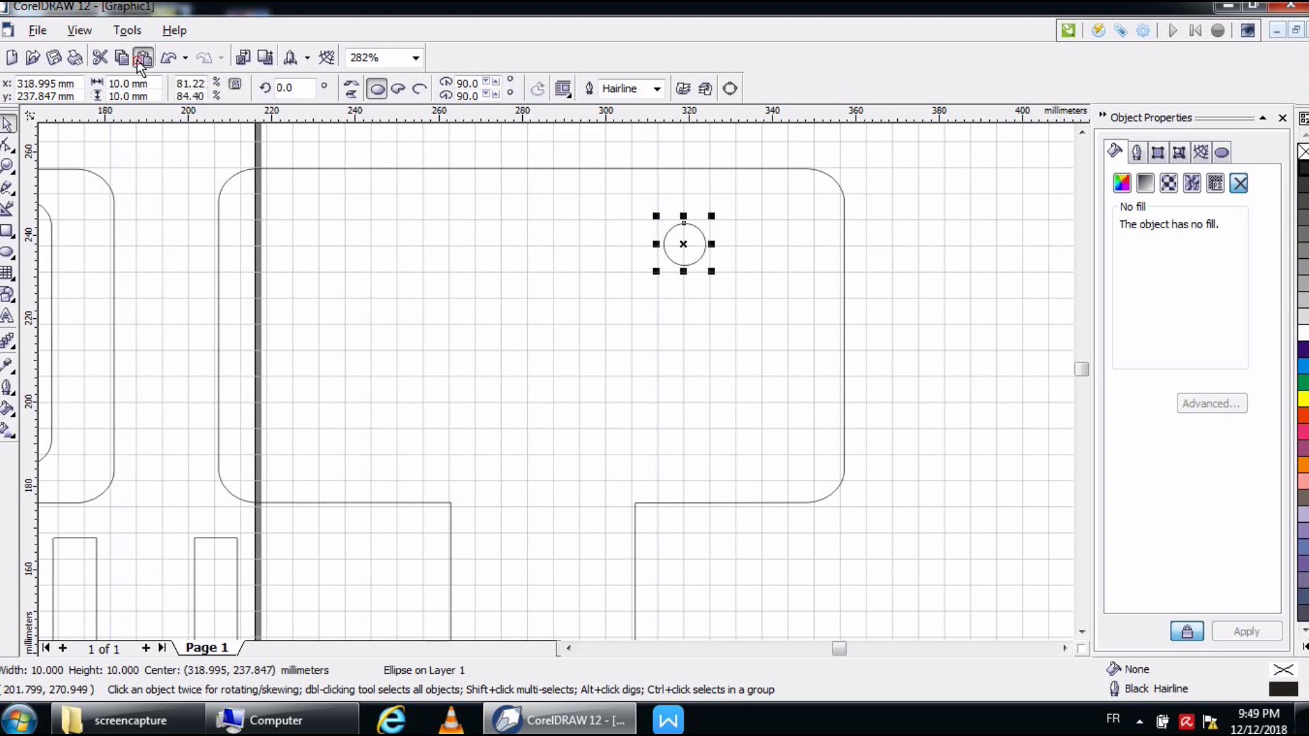
left_click_drag(692, 259, 689, 383)
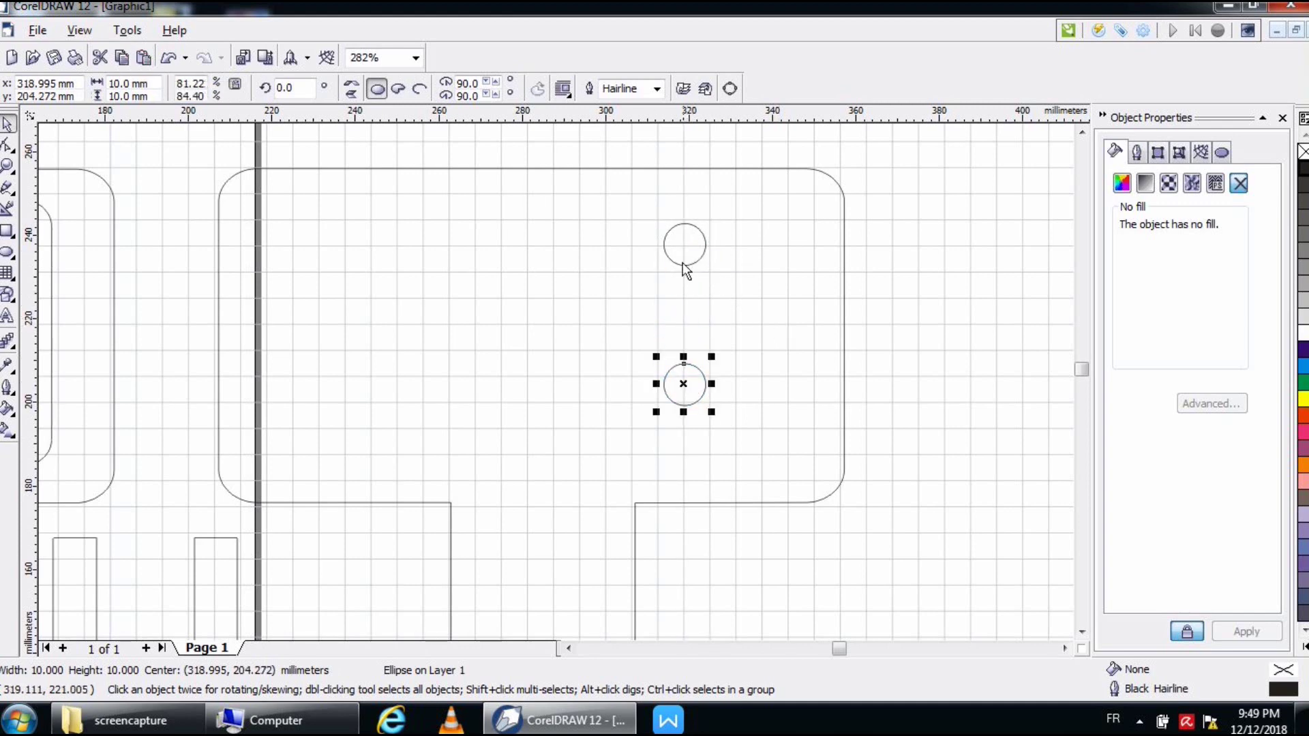
key("Tab")
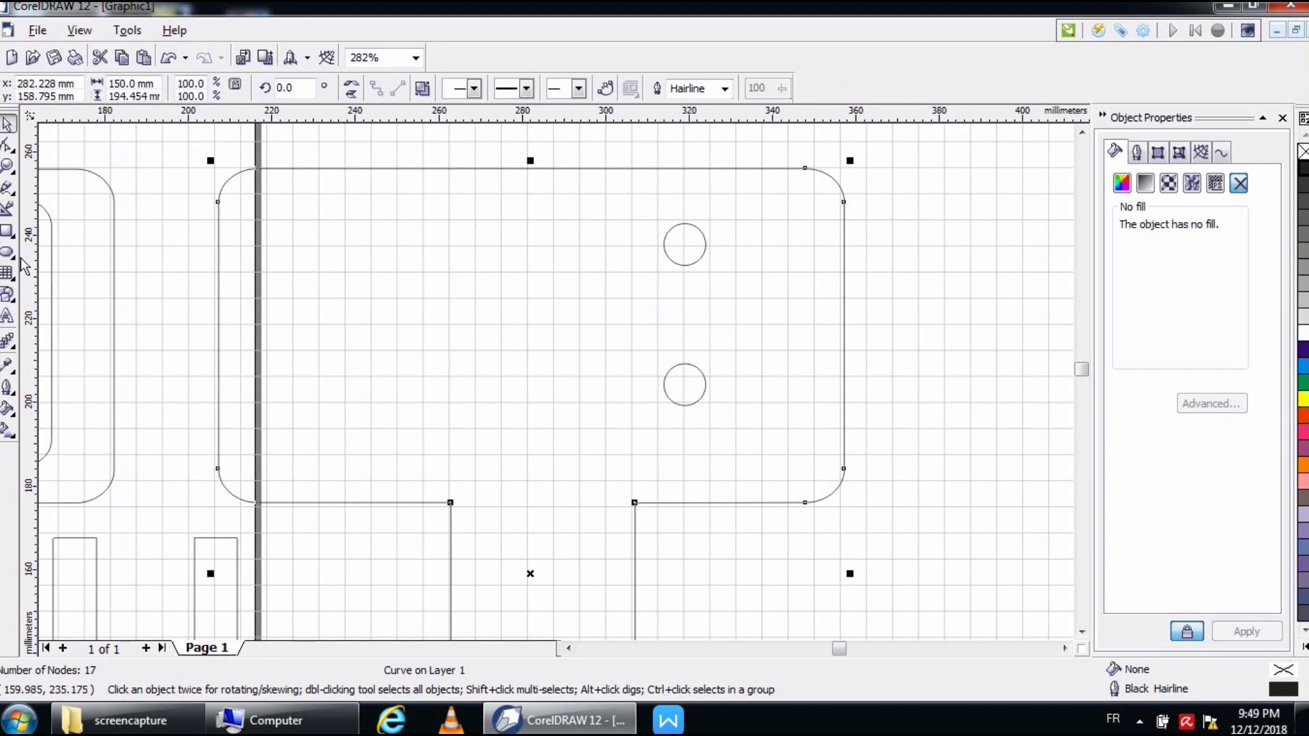
key("Tab")
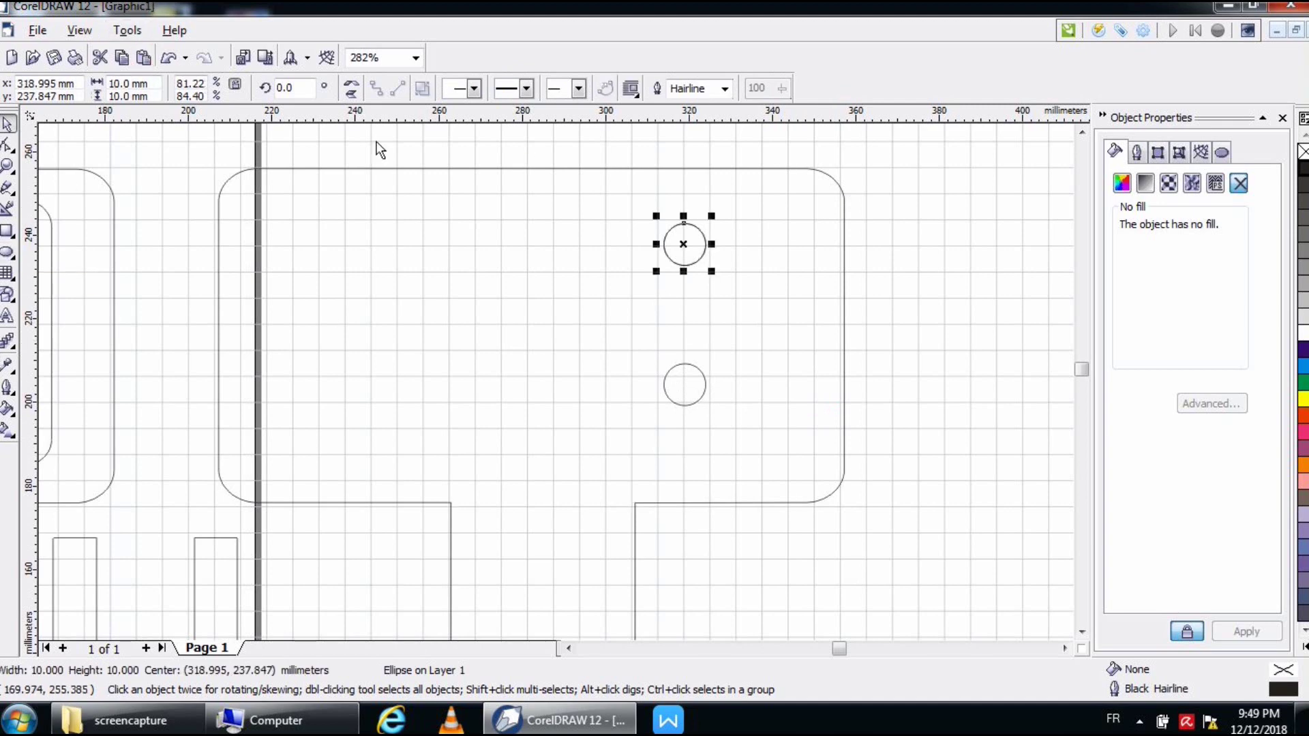
left_click_drag(698, 249, 543, 313)
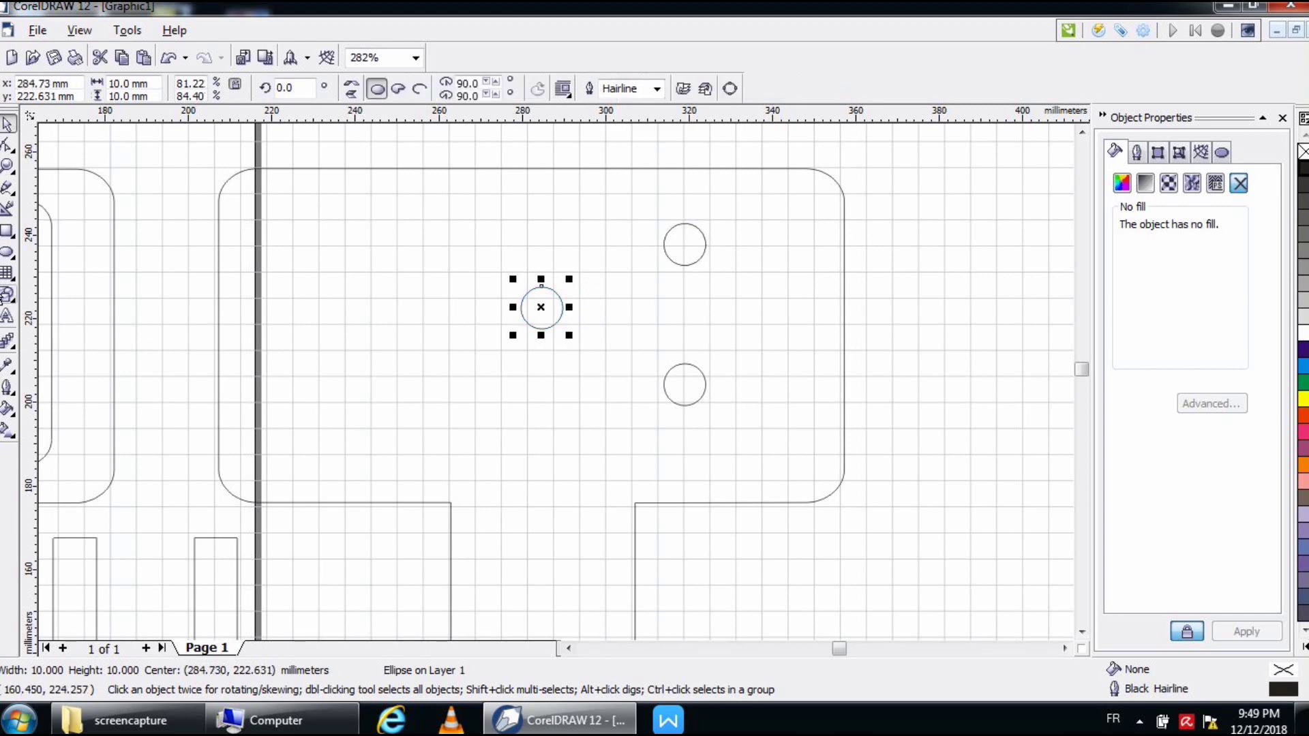
left_click(7, 316)
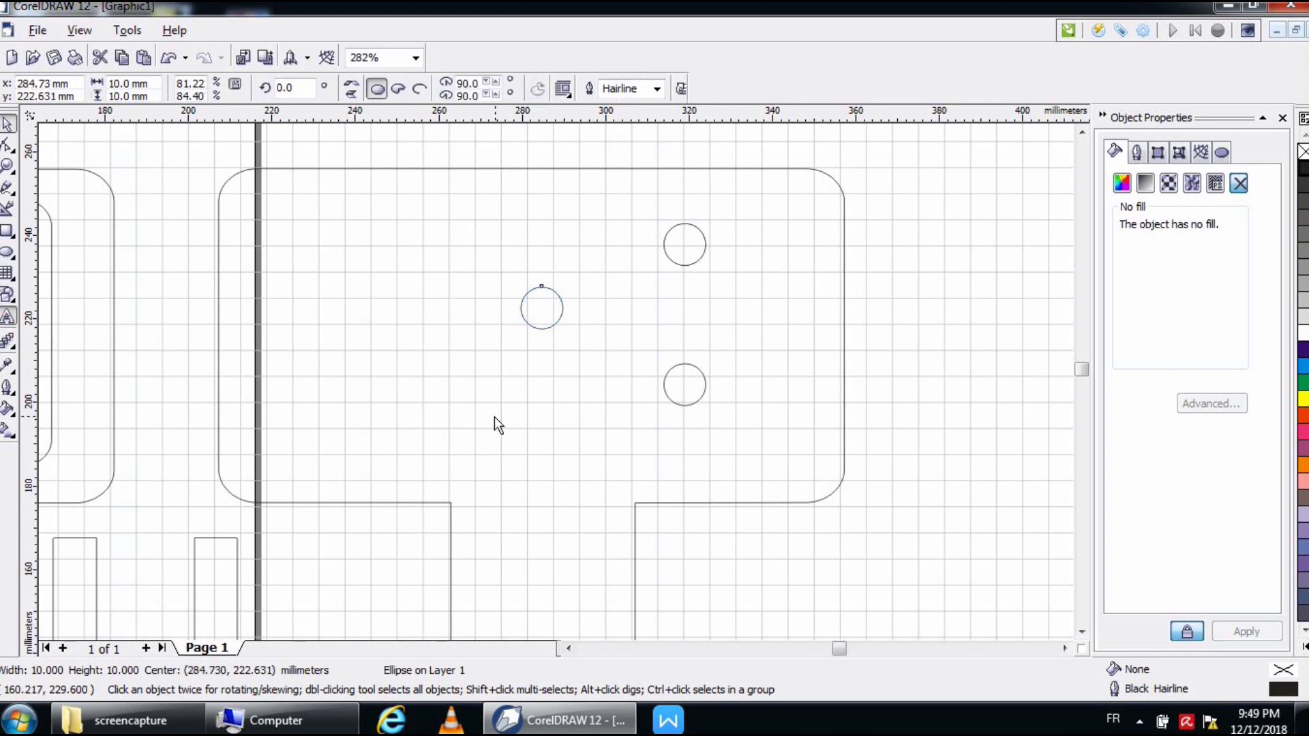
Create a paragraph text frame below the left circle reading 'DO NOT PUSH'.
left_click_drag(438, 362, 642, 403)
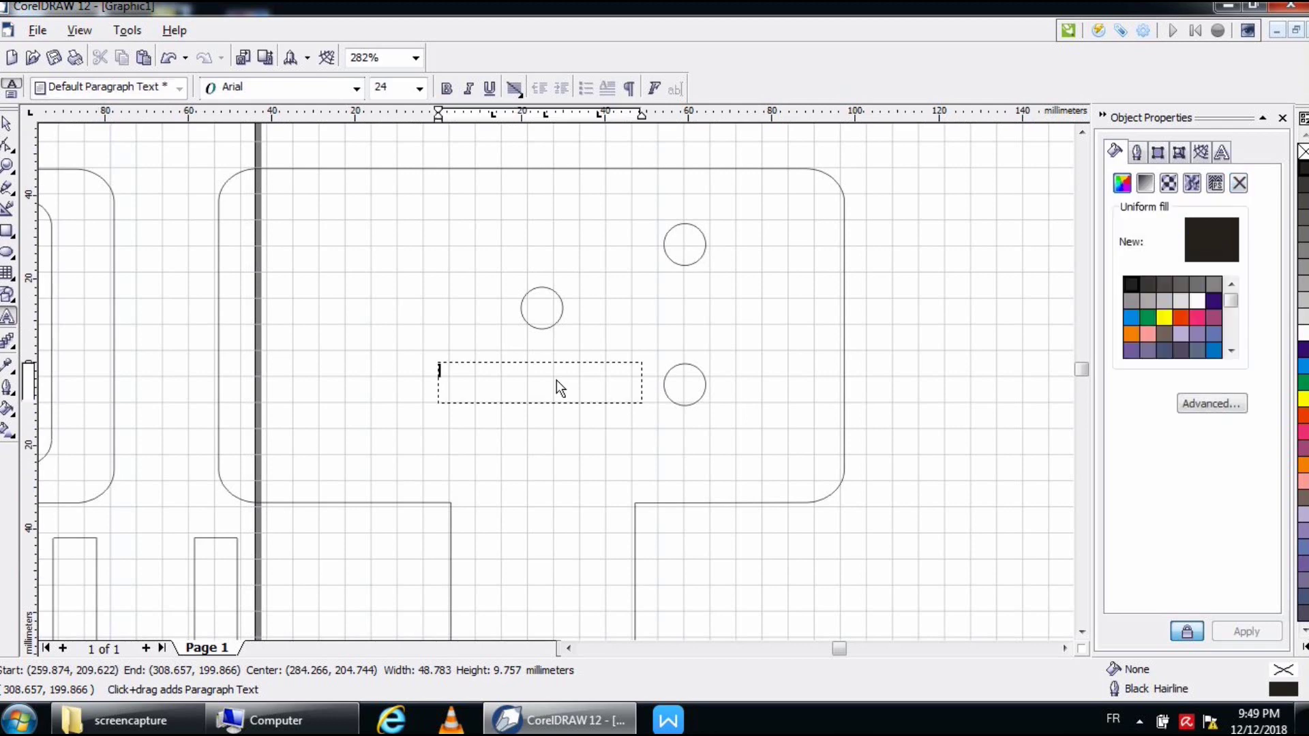
type("Do")
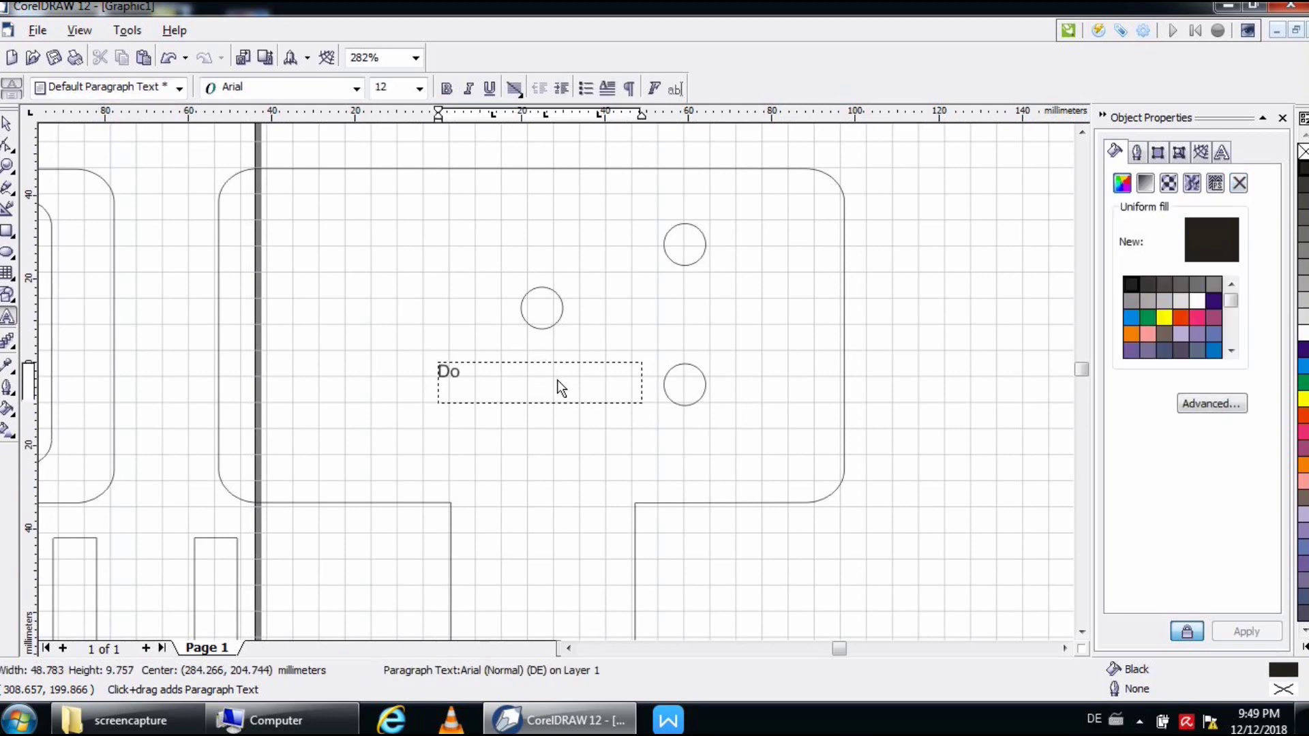
type(" NOT PUSH")
key("Escape")
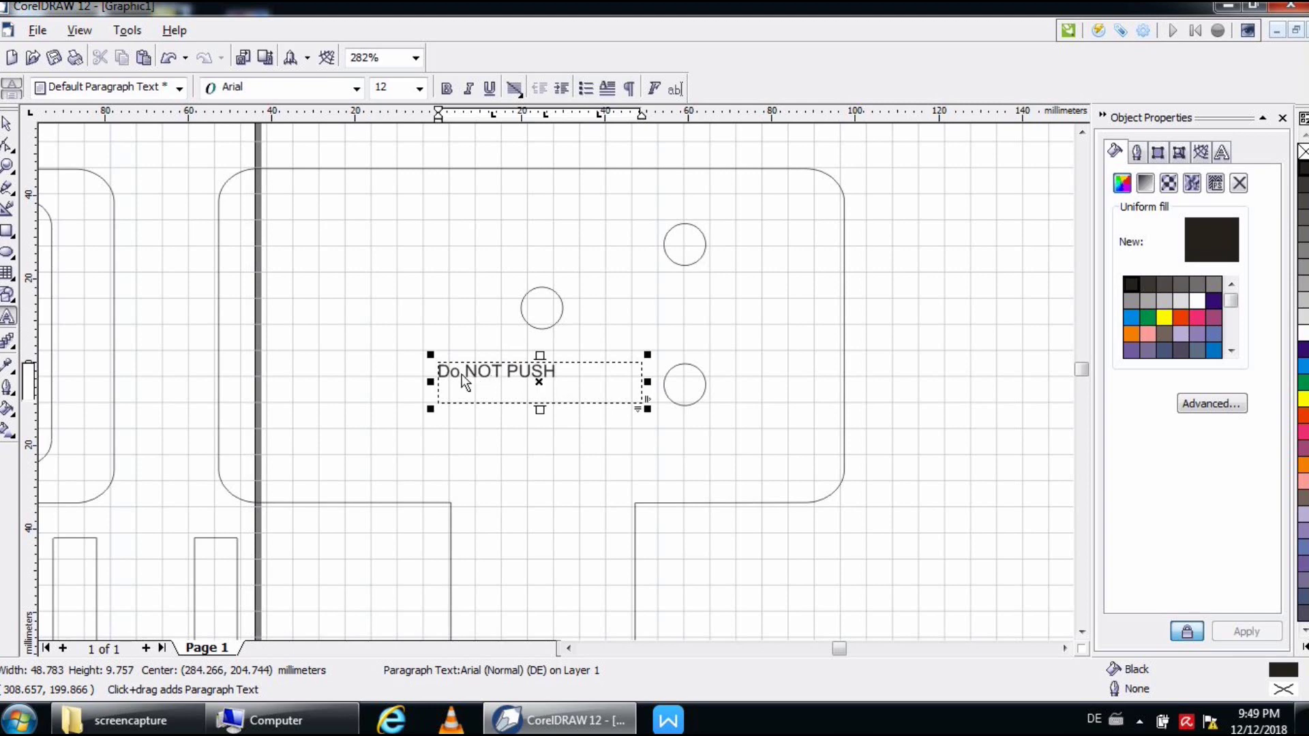
left_click(463, 376)
key("BackSpace")
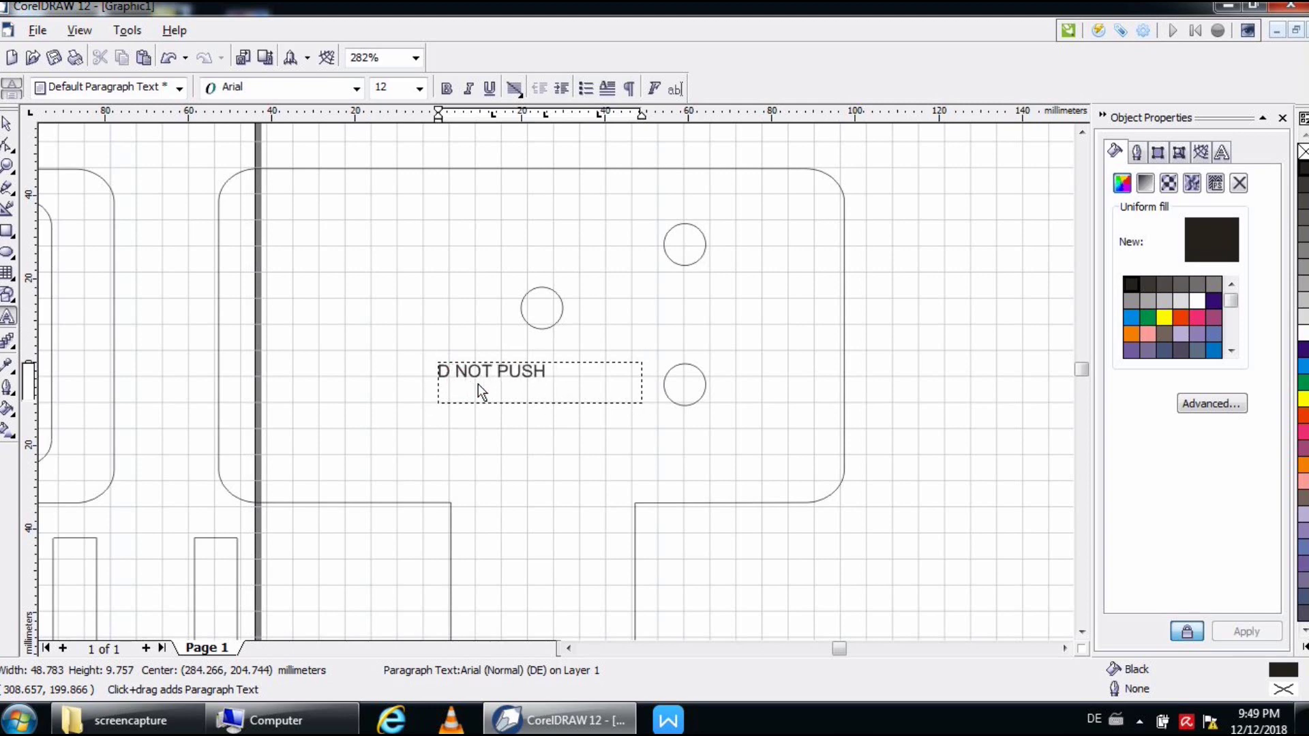
type("O")
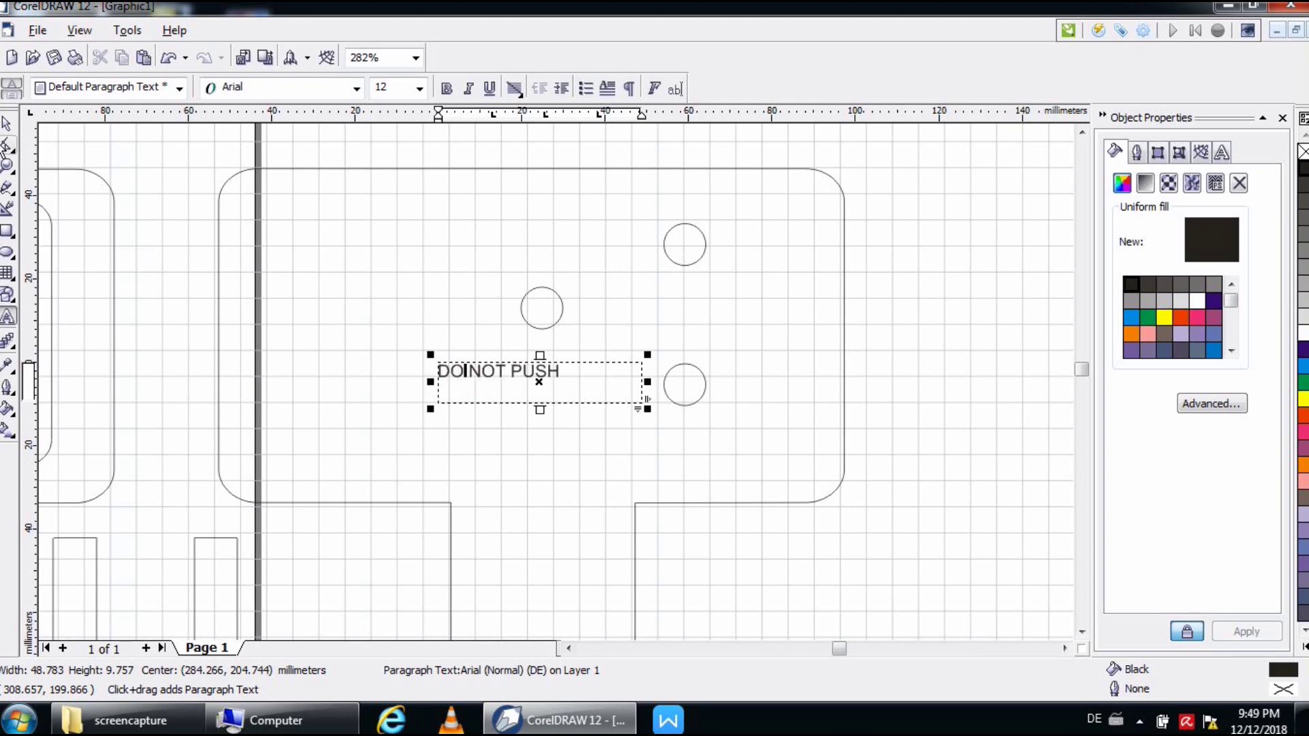
Move the DO NOT PUSH label up among the three holes and zoom out on the layout.
key("ctrl+space")
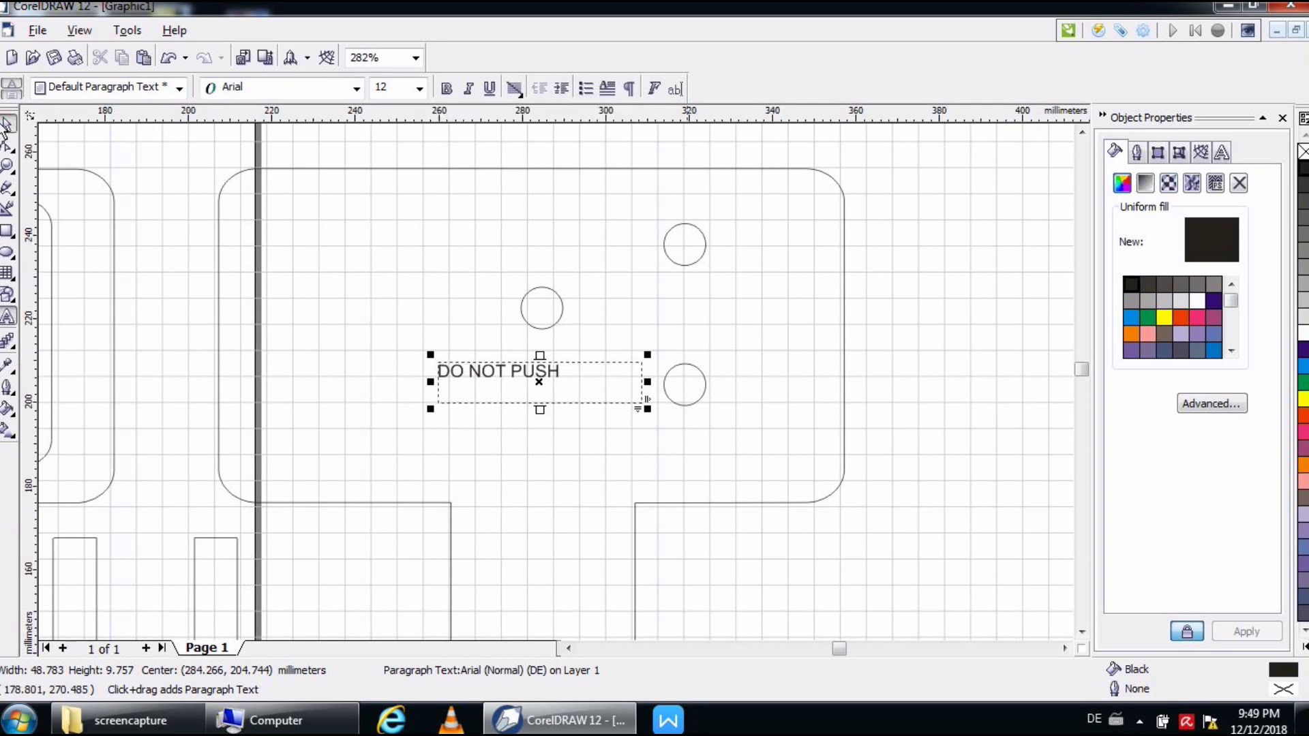
left_click(500, 379)
left_click_drag(500, 379, 545, 349)
key("Tab")
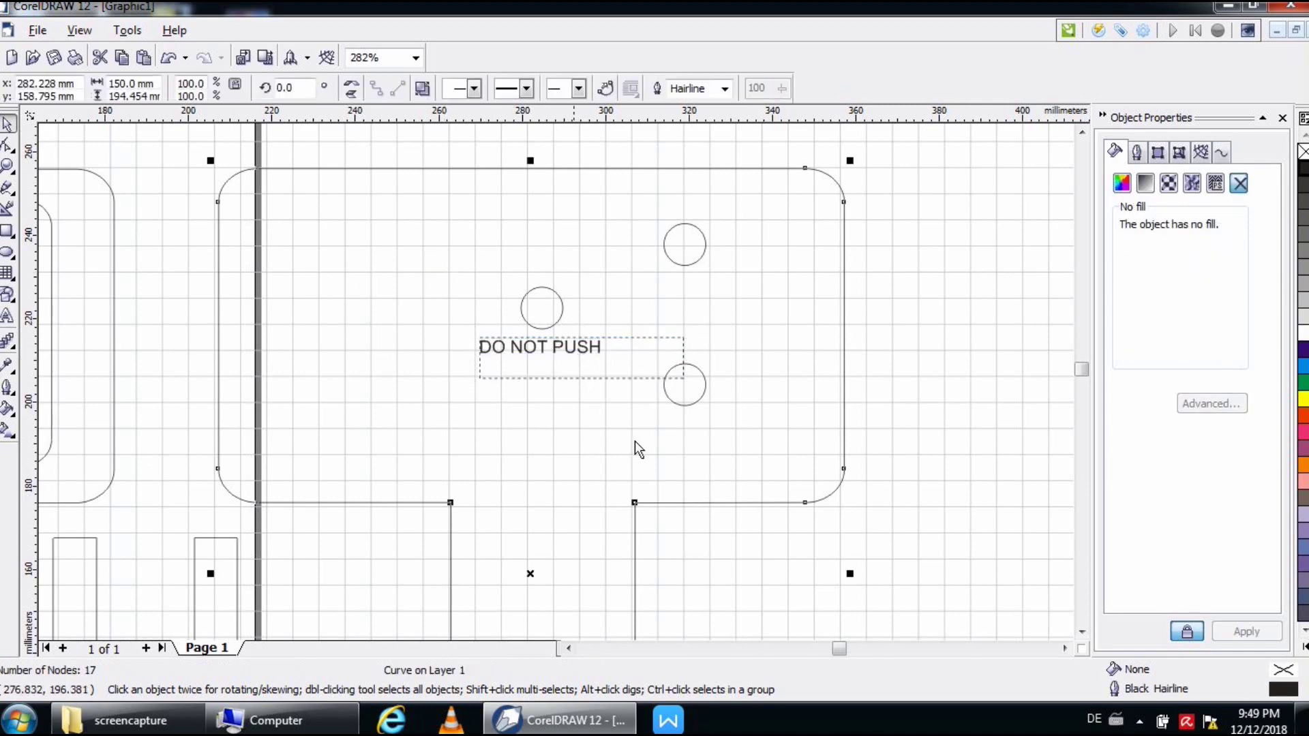
key("z")
right_click(488, 627)
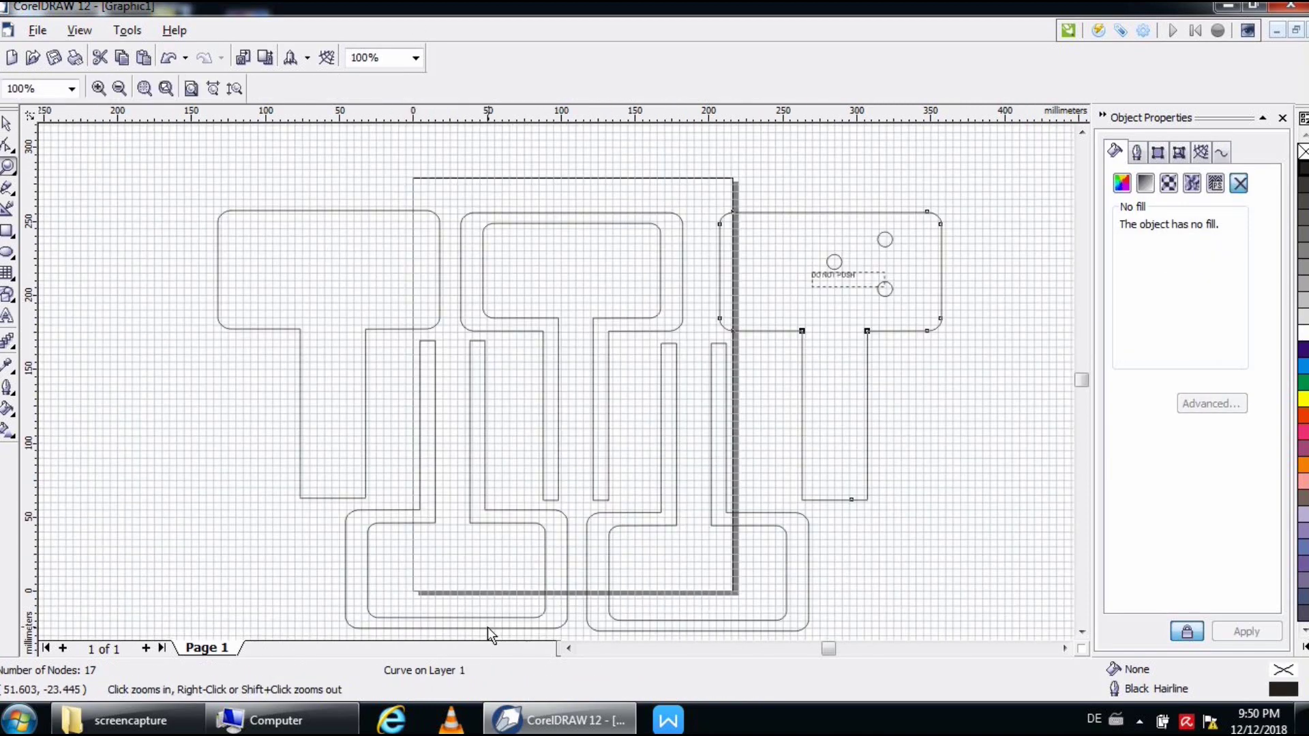
left_click(8, 125)
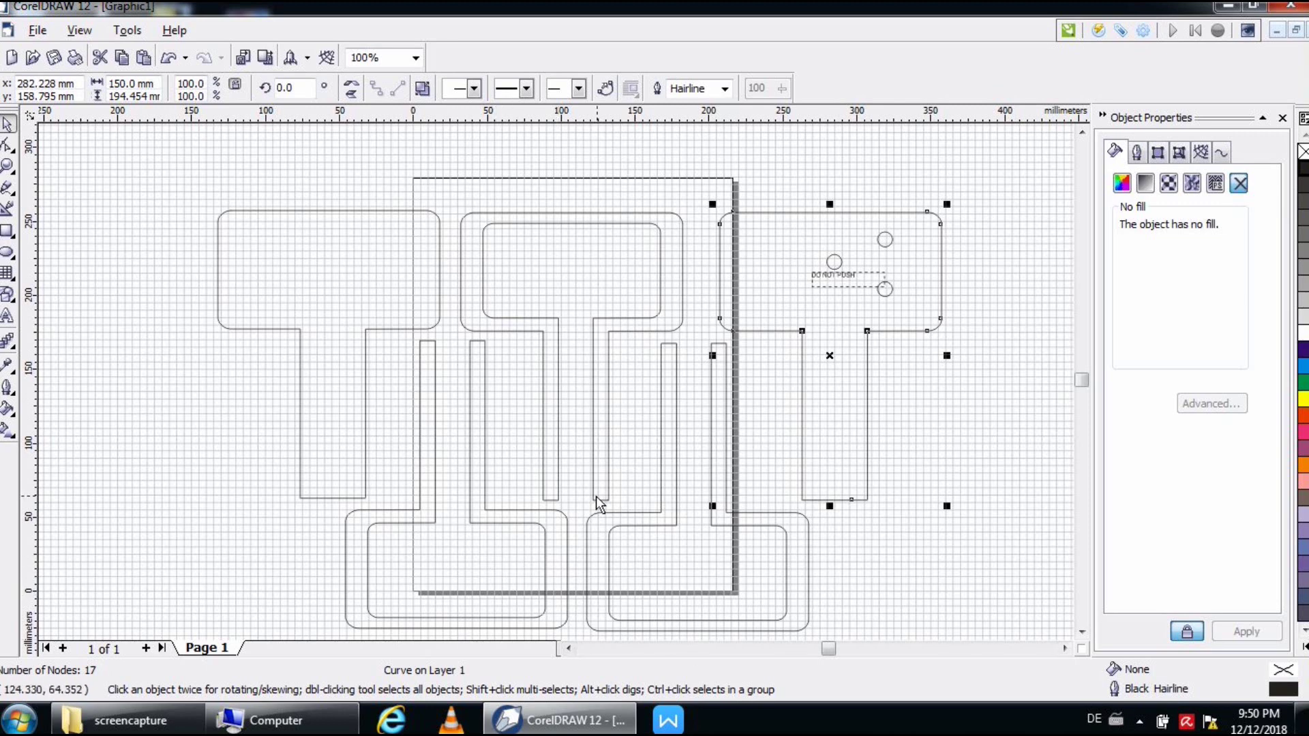
left_click(7, 165)
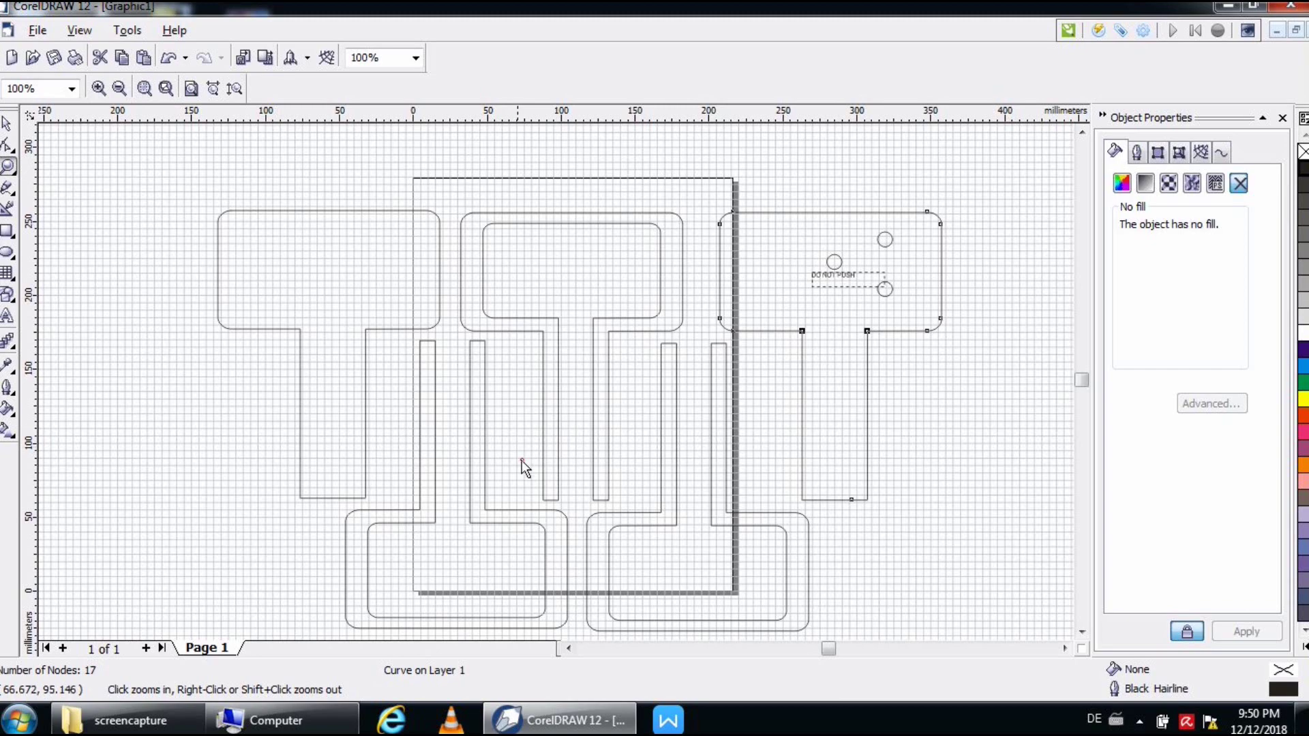
left_click_drag(521, 460, 627, 503)
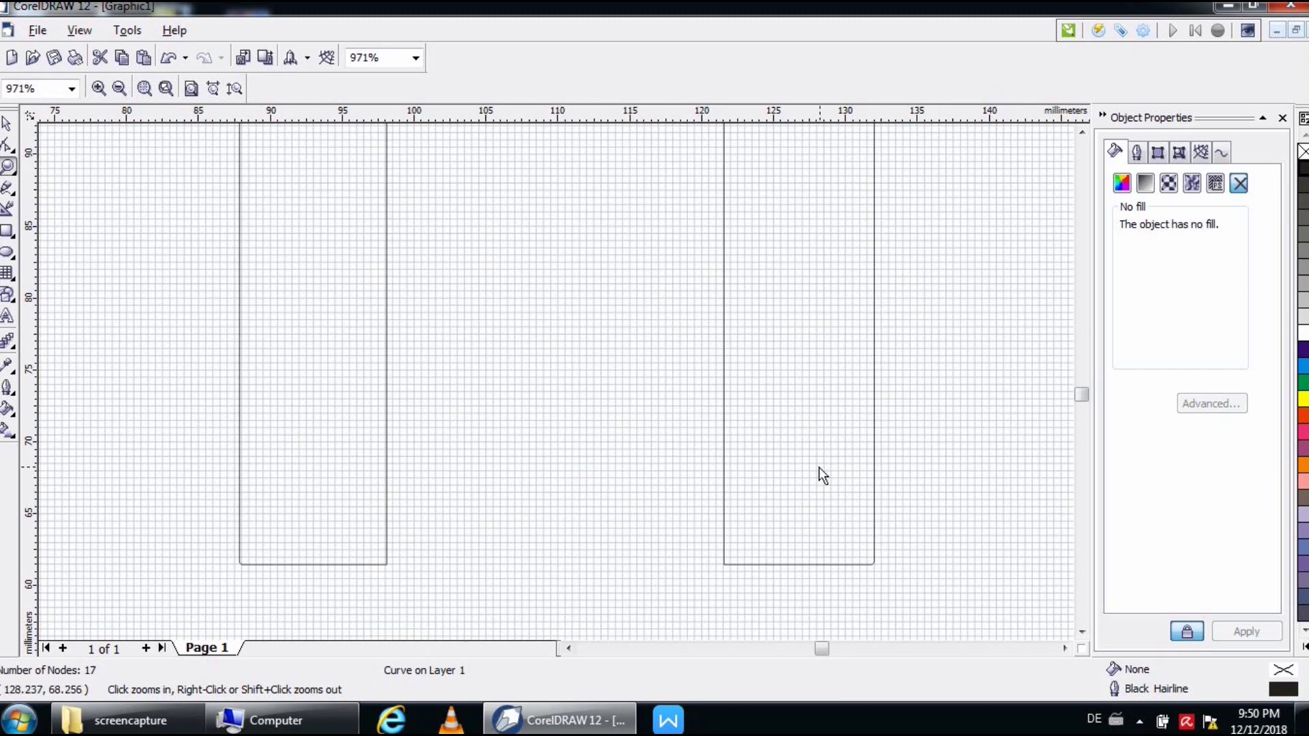
right_click(386, 255)
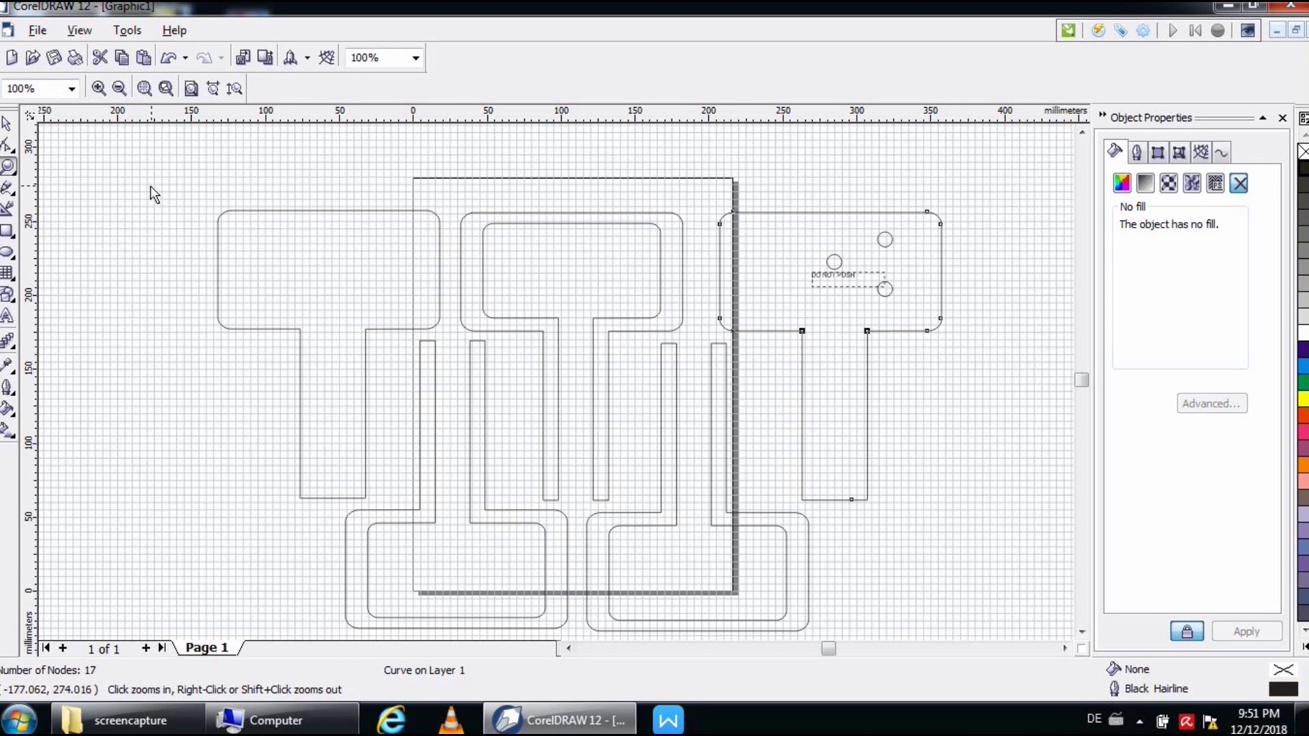
Save the drawing to the Desktop as the CorelDRAW file 'Handgrip box'.
left_click(28, 28)
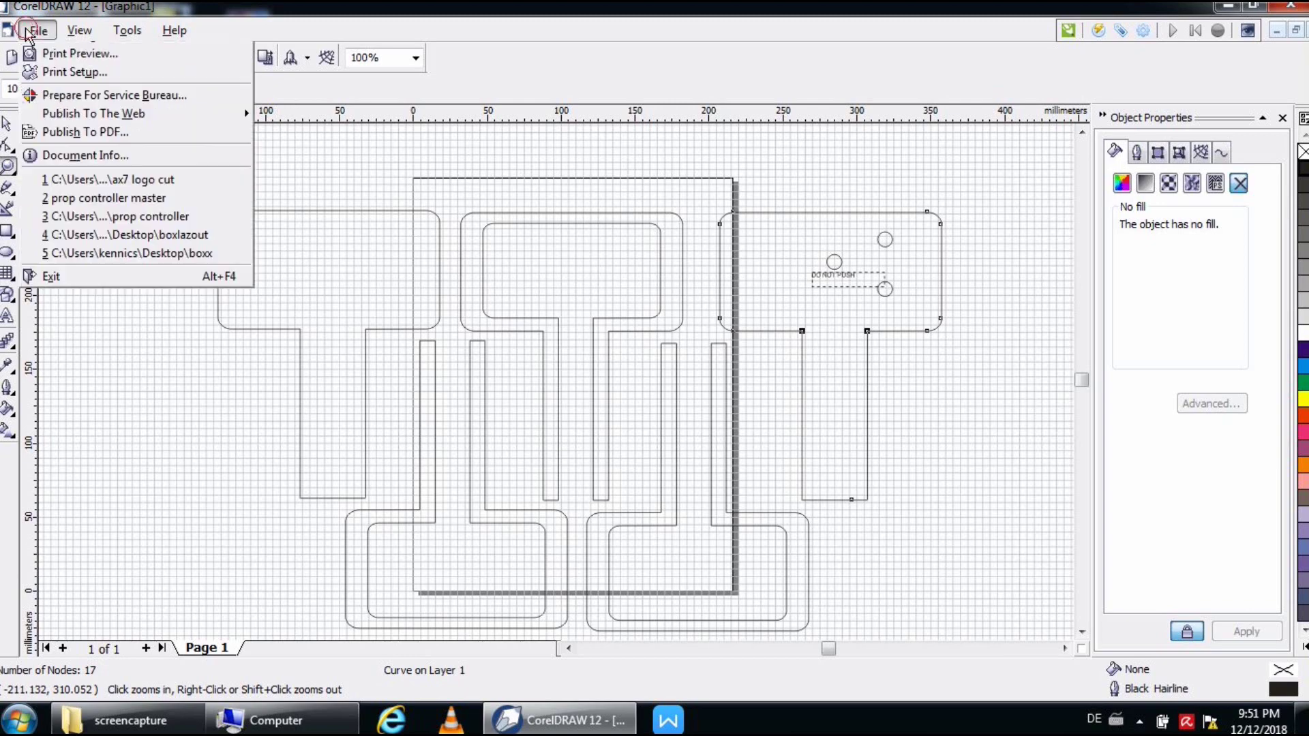
left_click(739, 269)
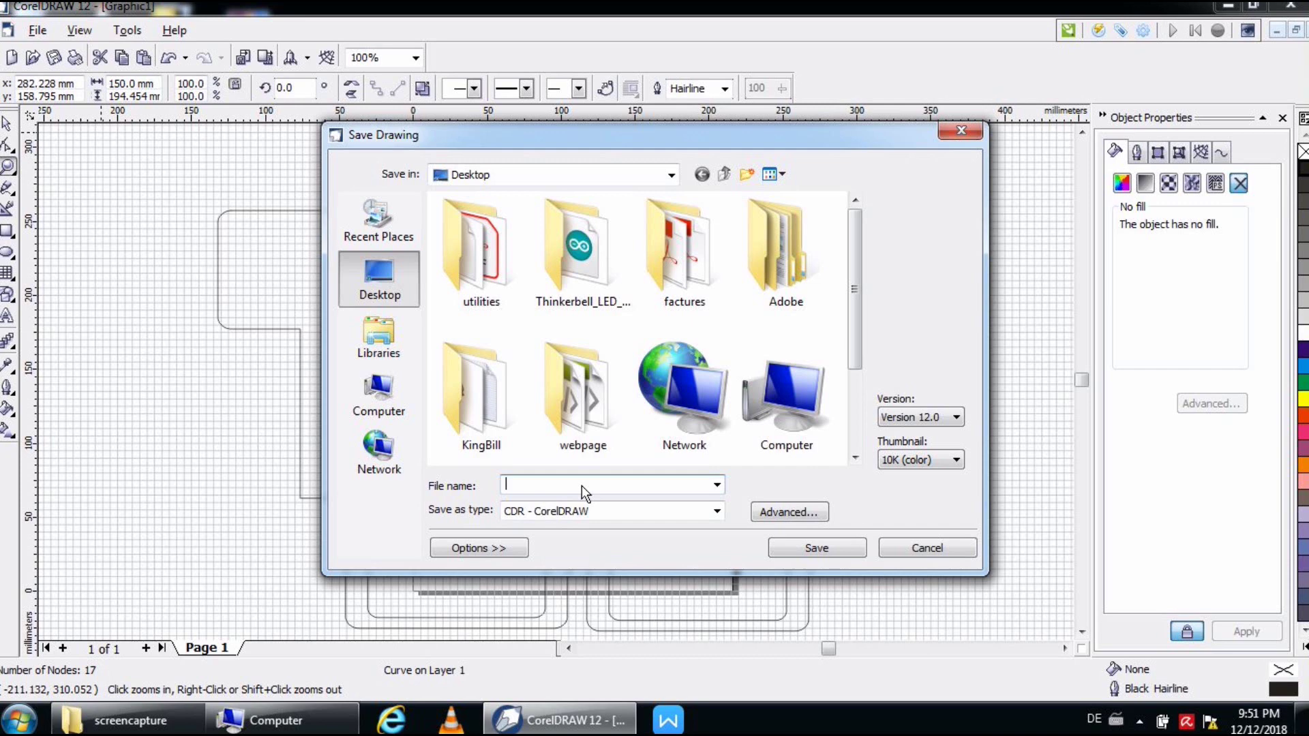
type("Handgrip box")
left_click(849, 543)
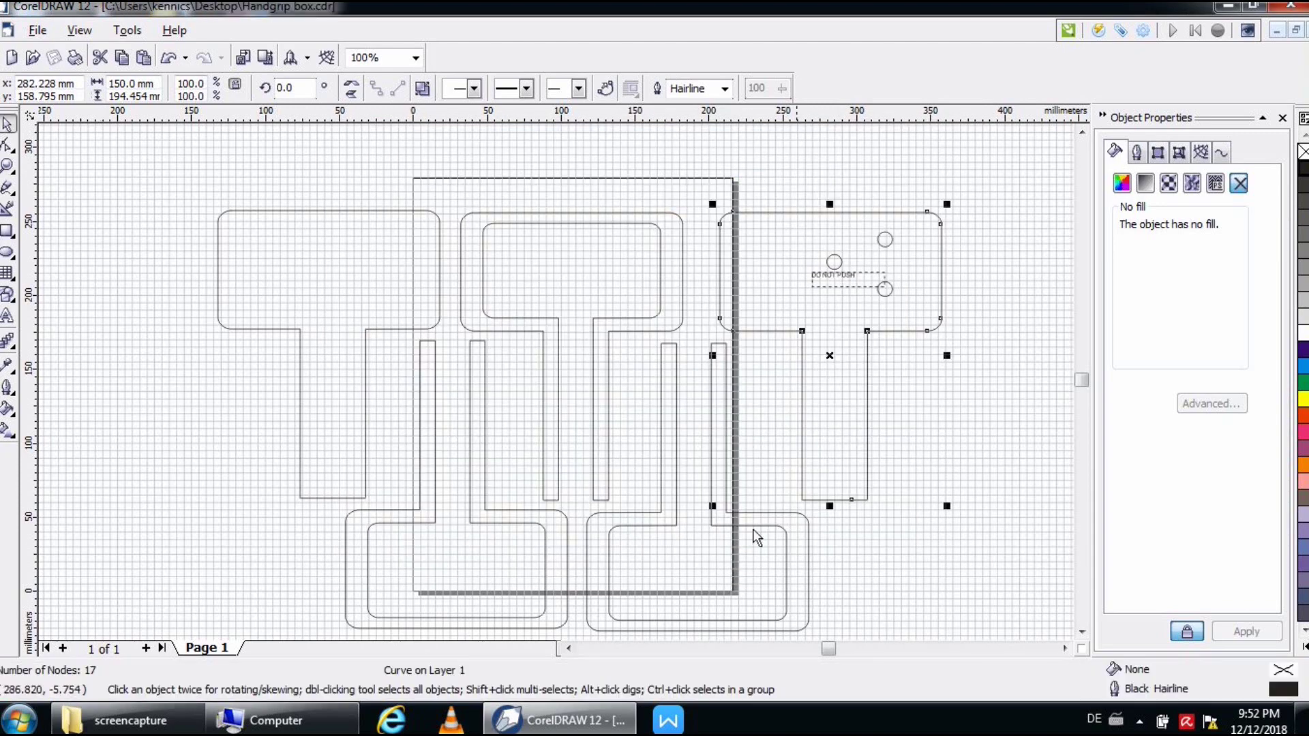
Minimize CorelDRAW to check the Handgrip box file on the desktop, then restore it.
left_click(1253, 7)
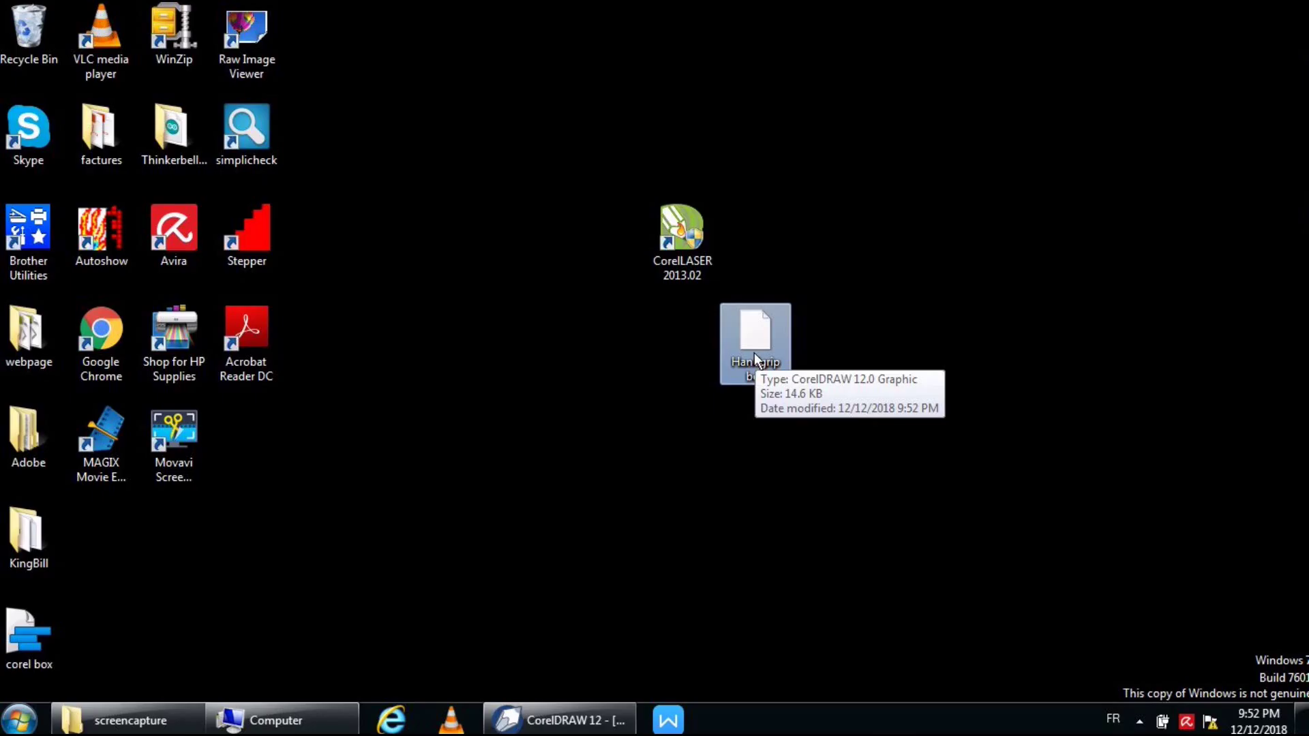
left_click(559, 721)
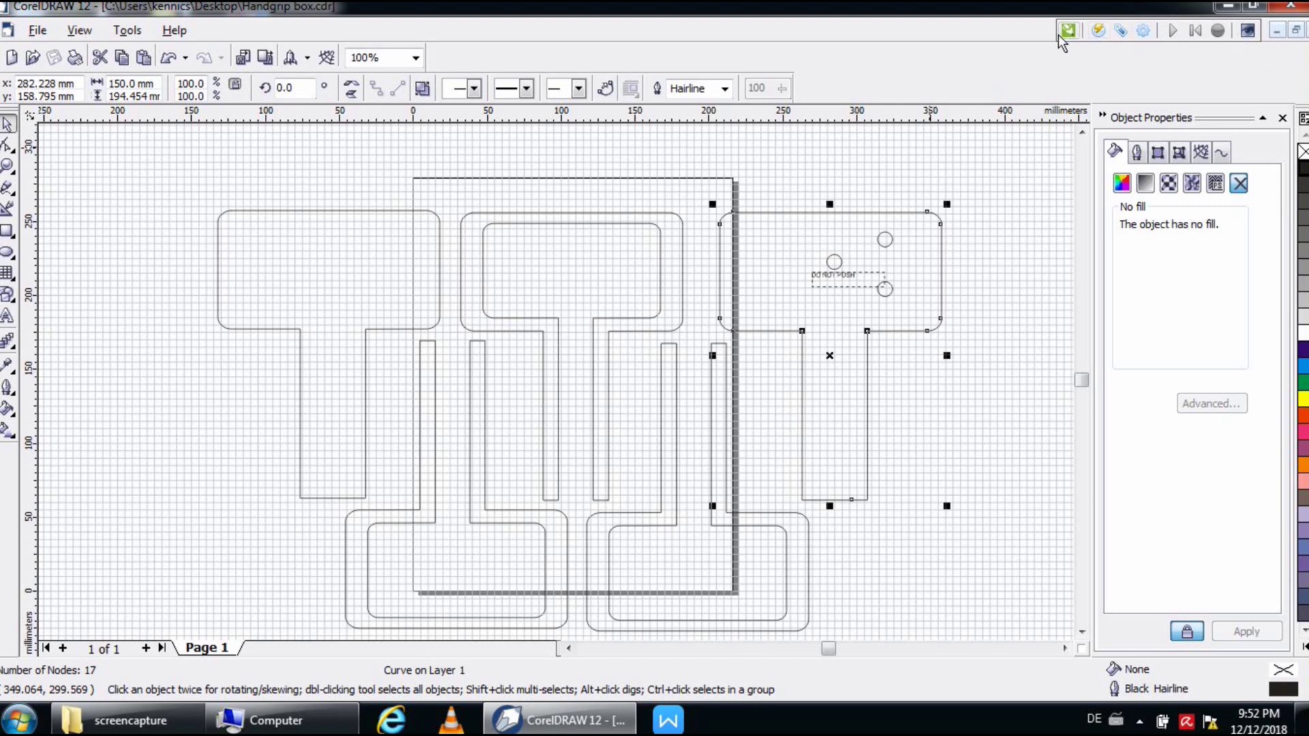
Launch CorelLASER 2013.02 from the CorelDRAW Graphics Suite 12 programs folder.
left_click(29, 727)
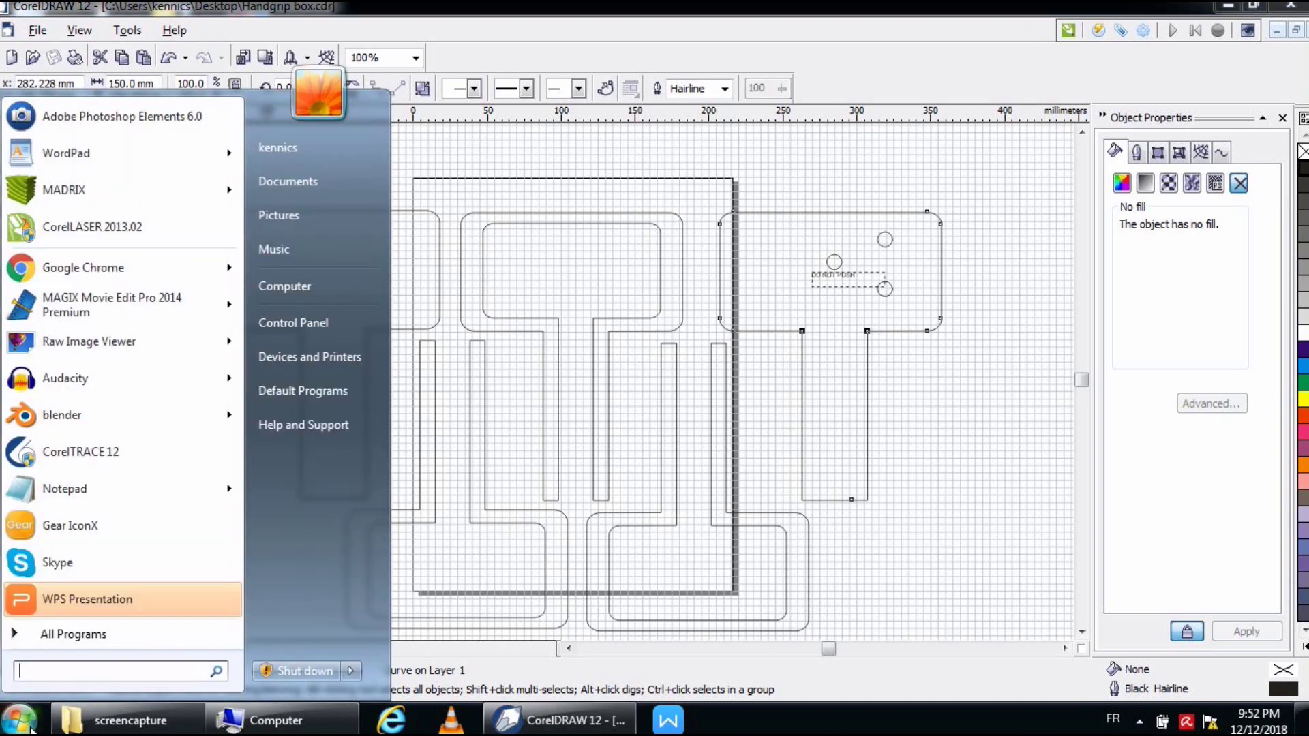
left_click(76, 633)
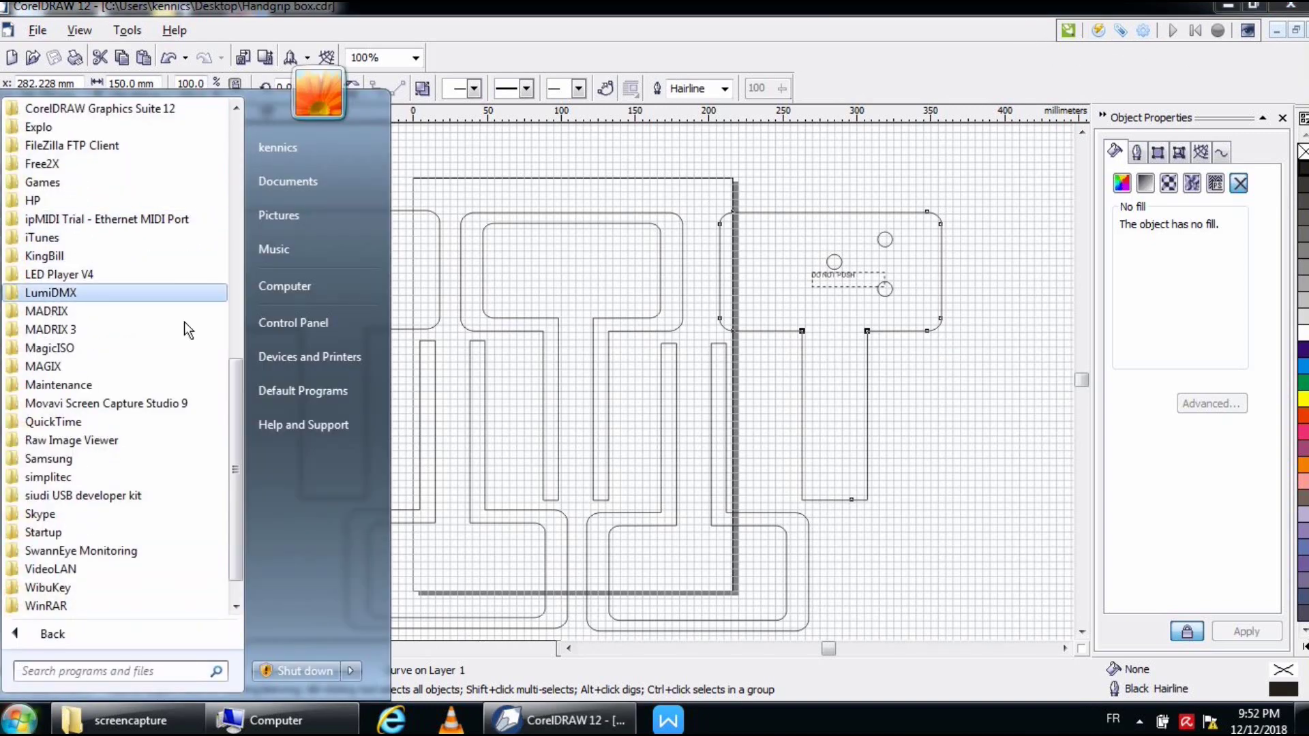
left_click(182, 112)
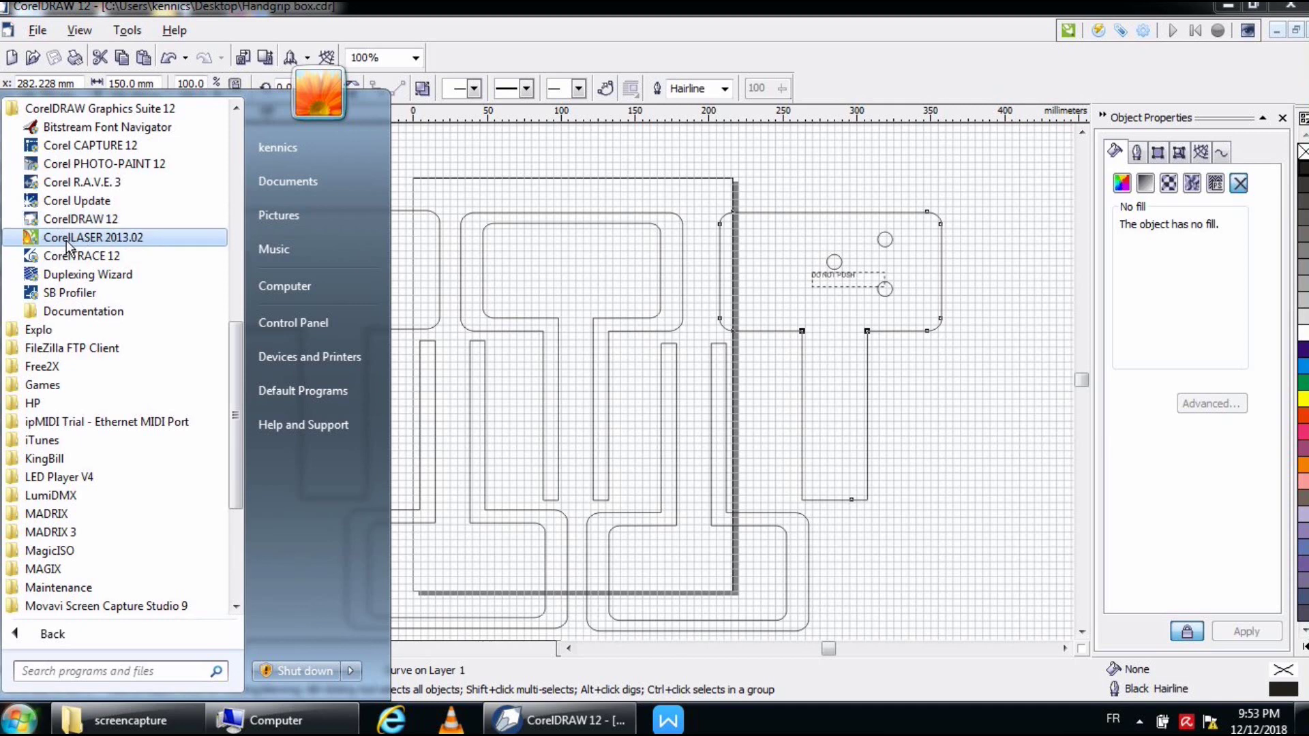
left_click(141, 239)
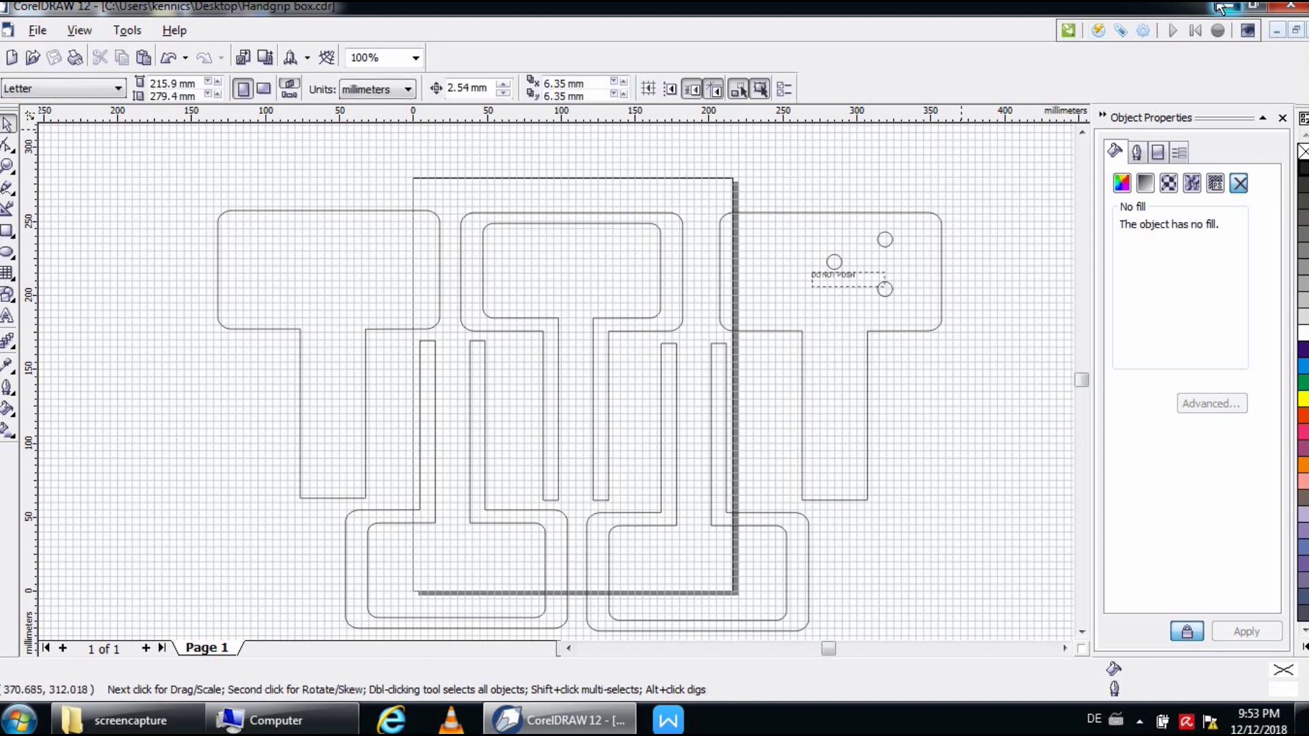
left_click(1226, 9)
left_click(761, 342)
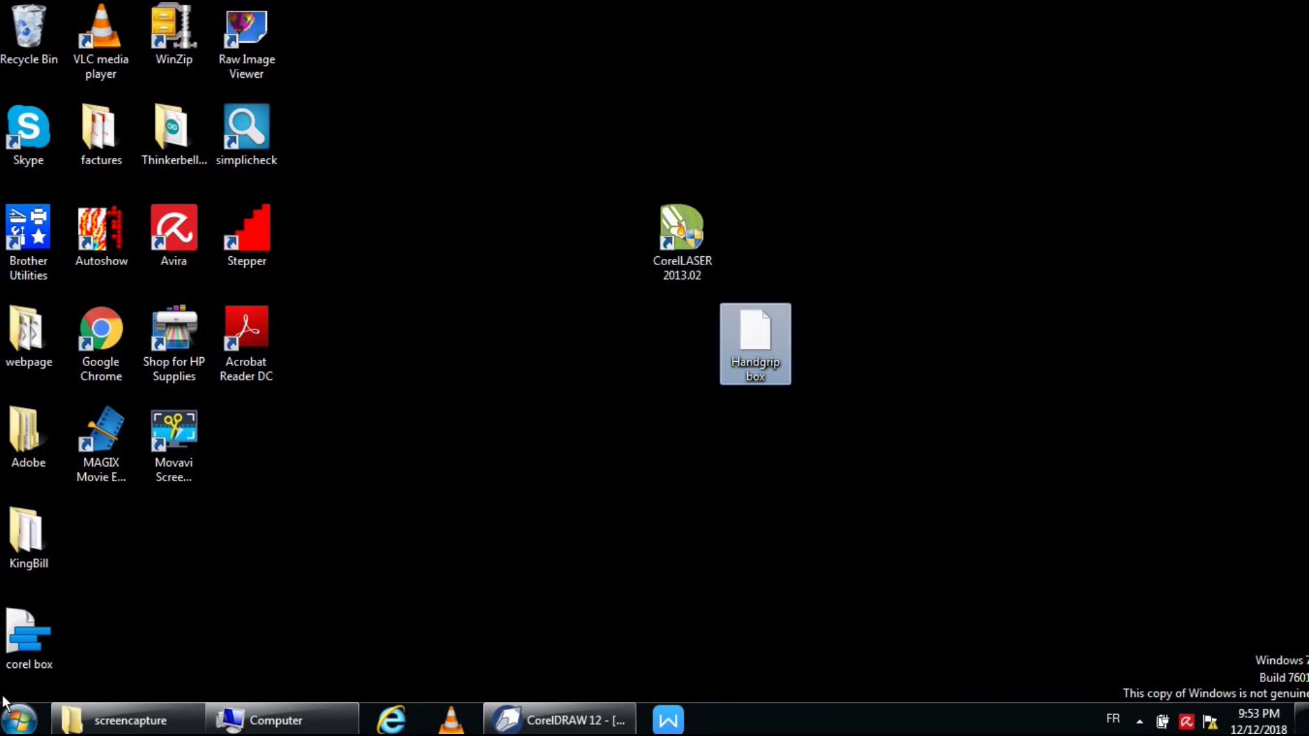
left_click(19, 719)
left_click(68, 634)
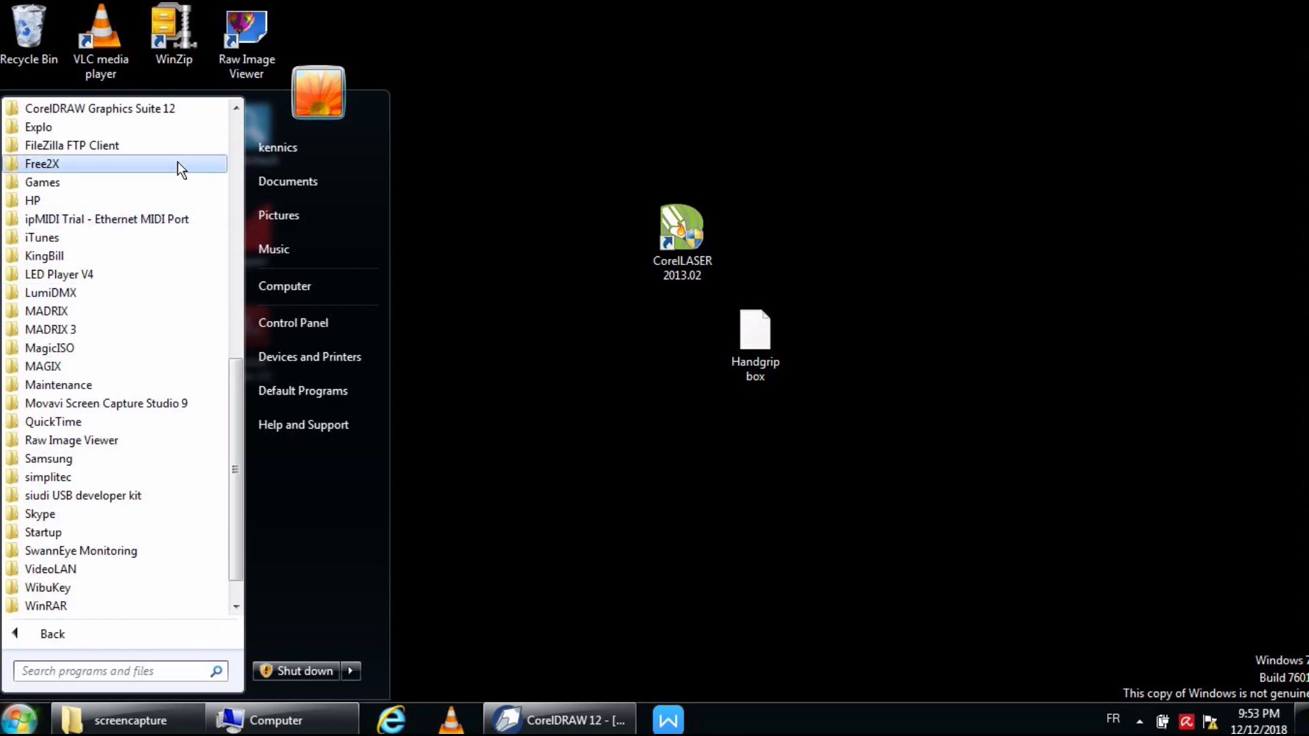
left_click(167, 109)
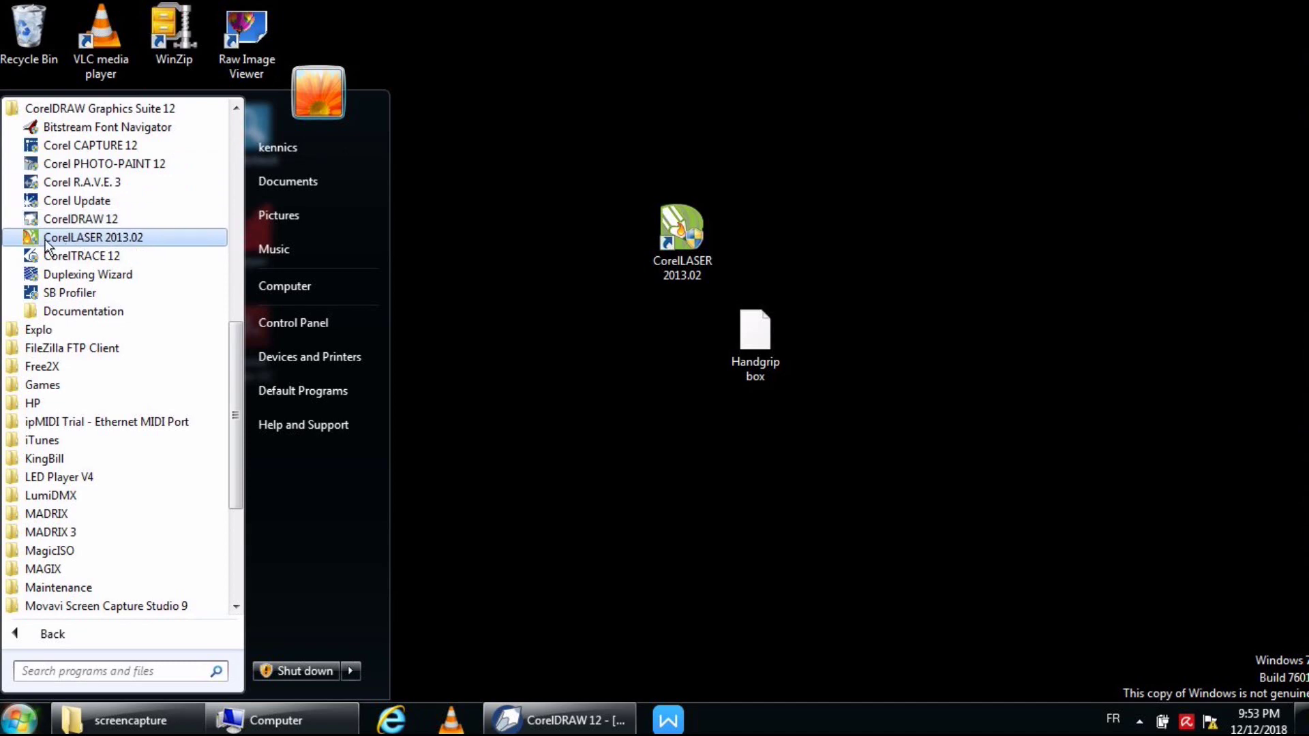
left_click(768, 344)
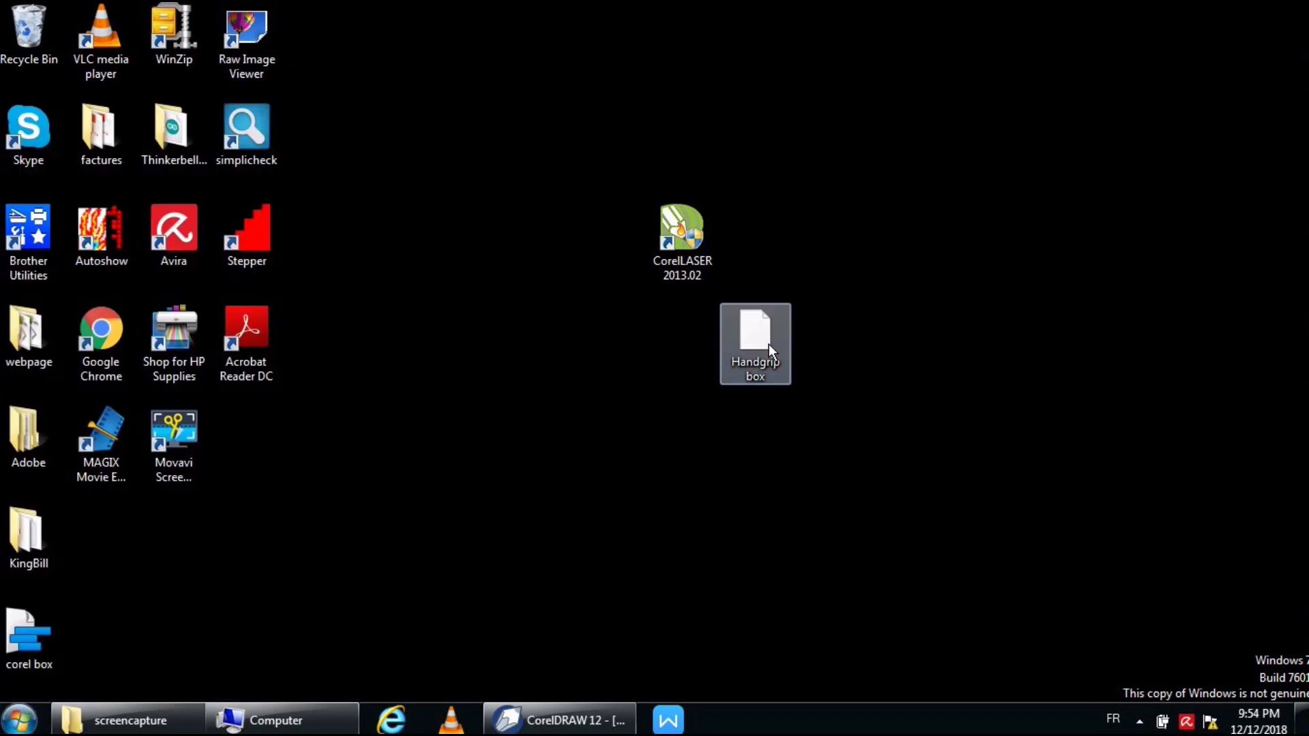
right_click(768, 344)
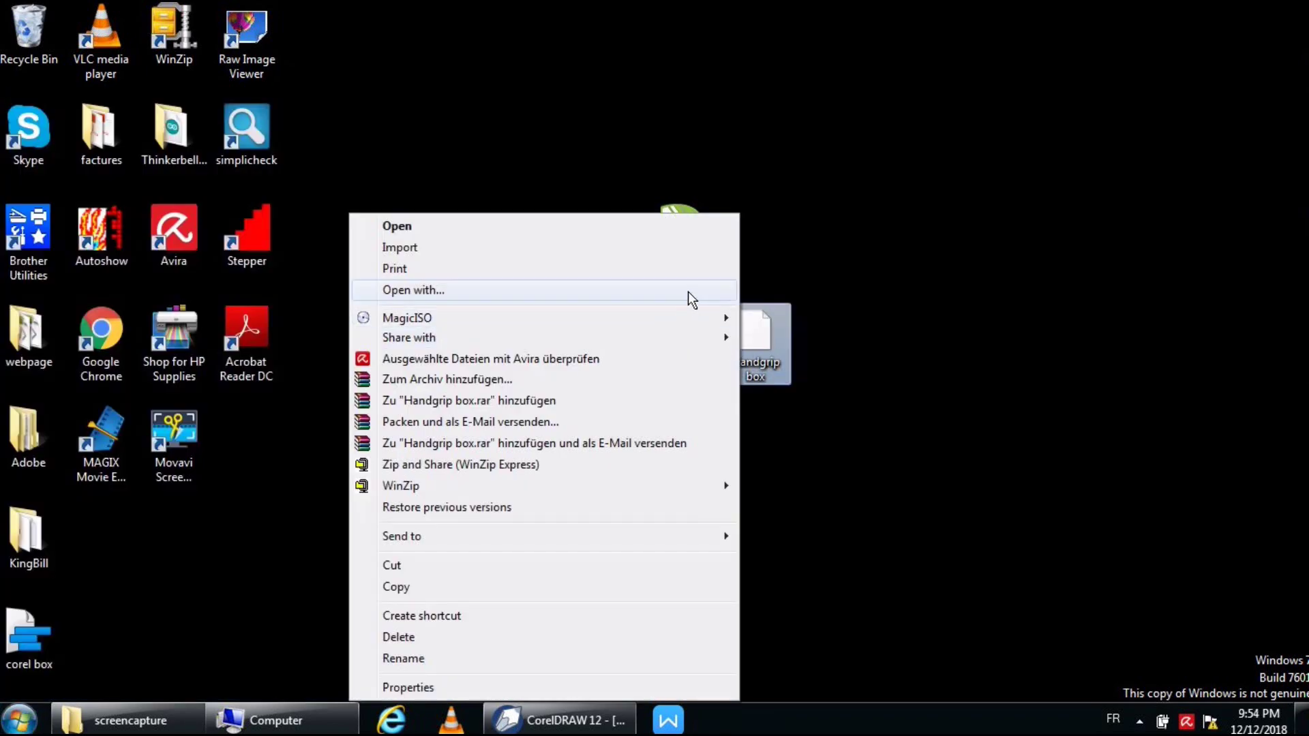
key("Escape")
left_click(675, 338)
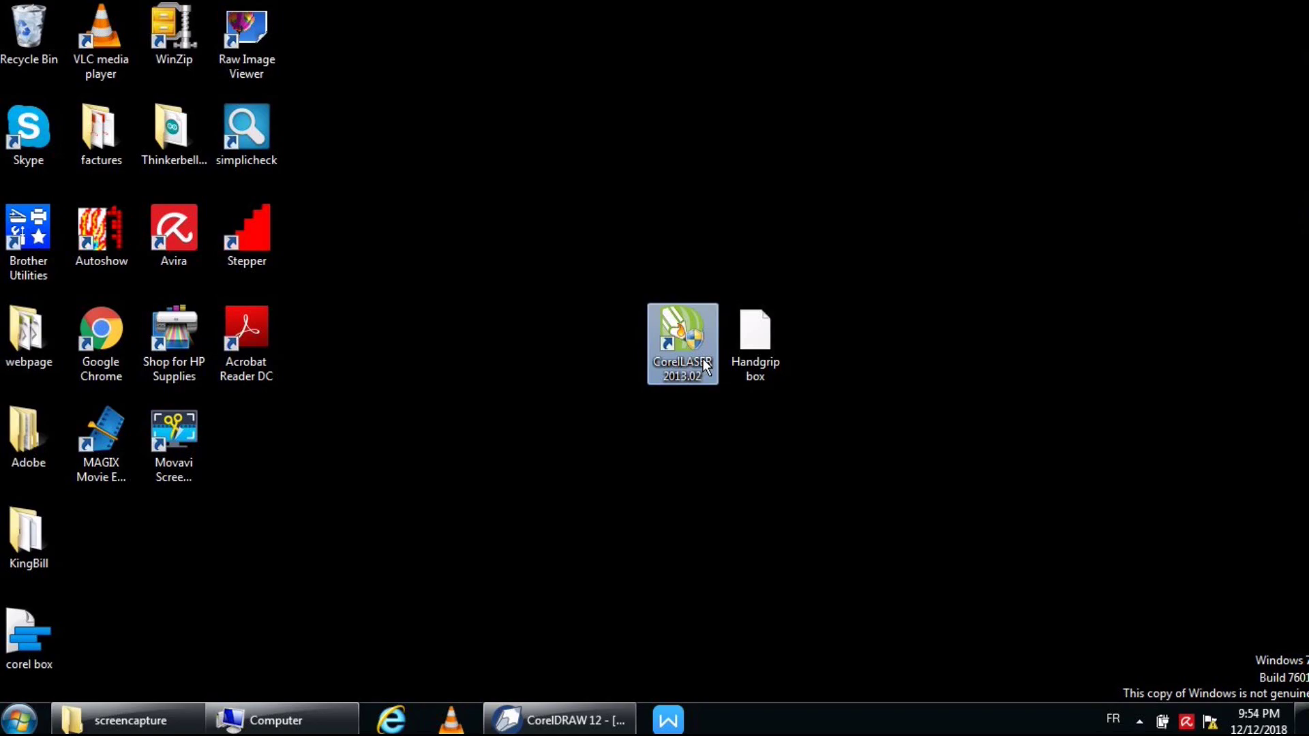
left_click(559, 719)
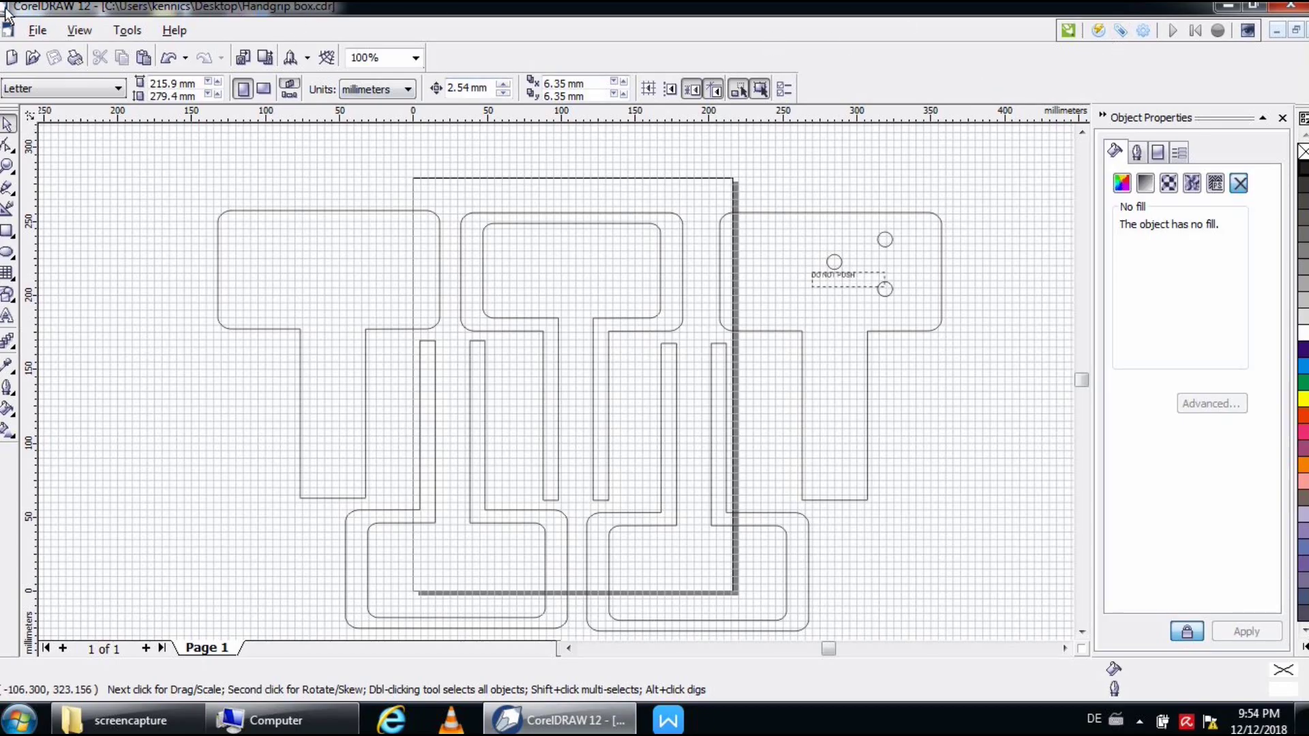
Open the Handgrip box drawing from the Desktop.
left_click(36, 30)
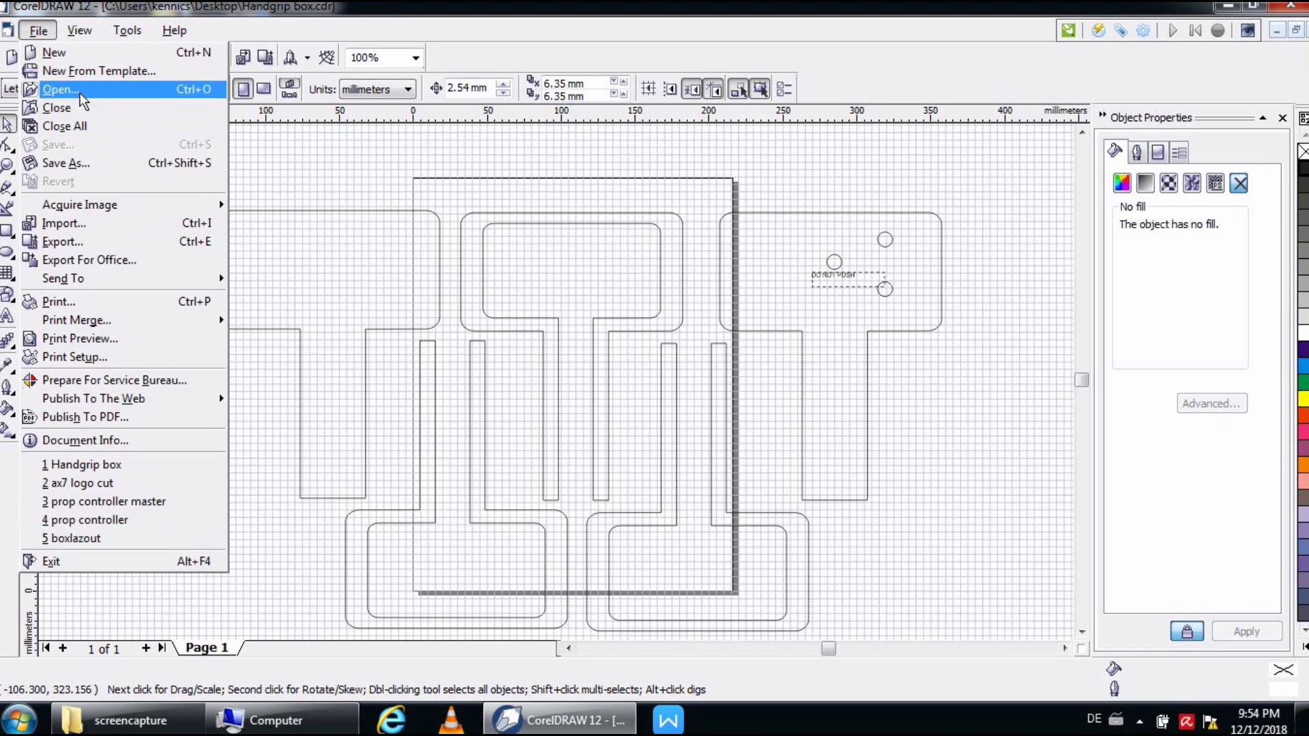
left_click(80, 93)
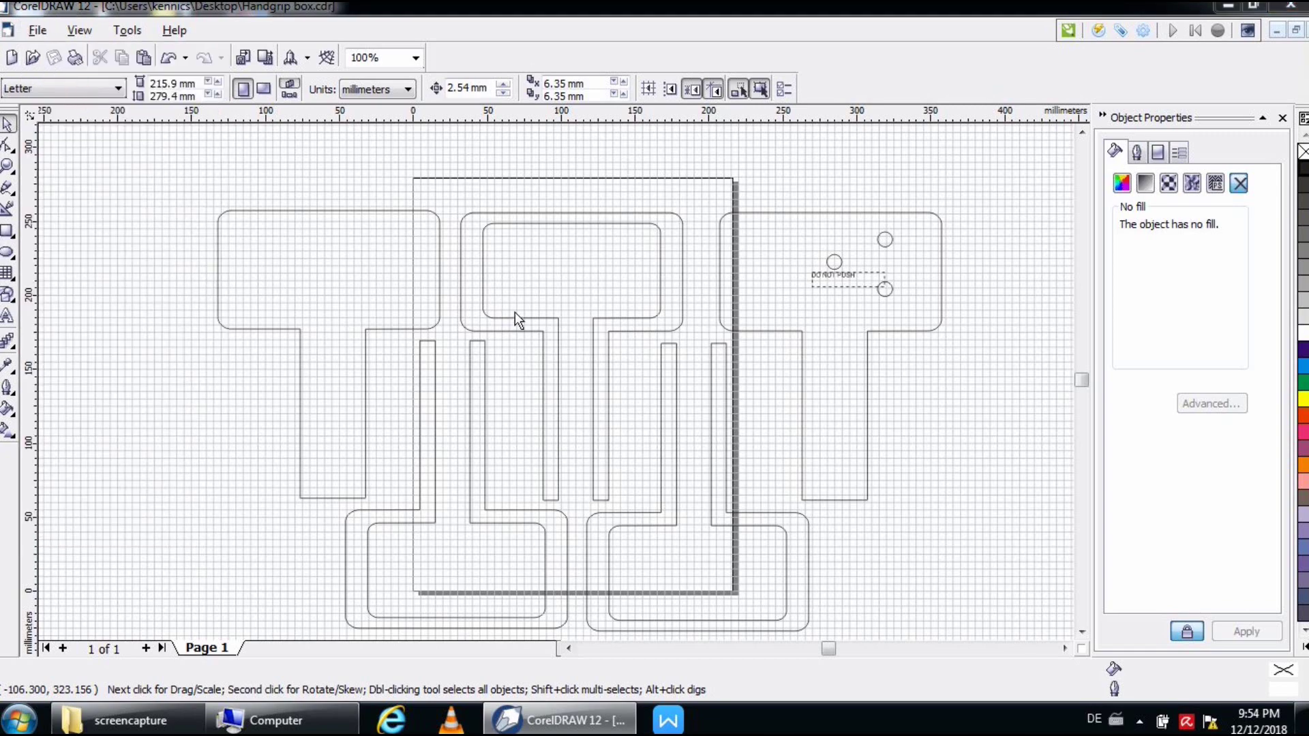
key("ctrl+o")
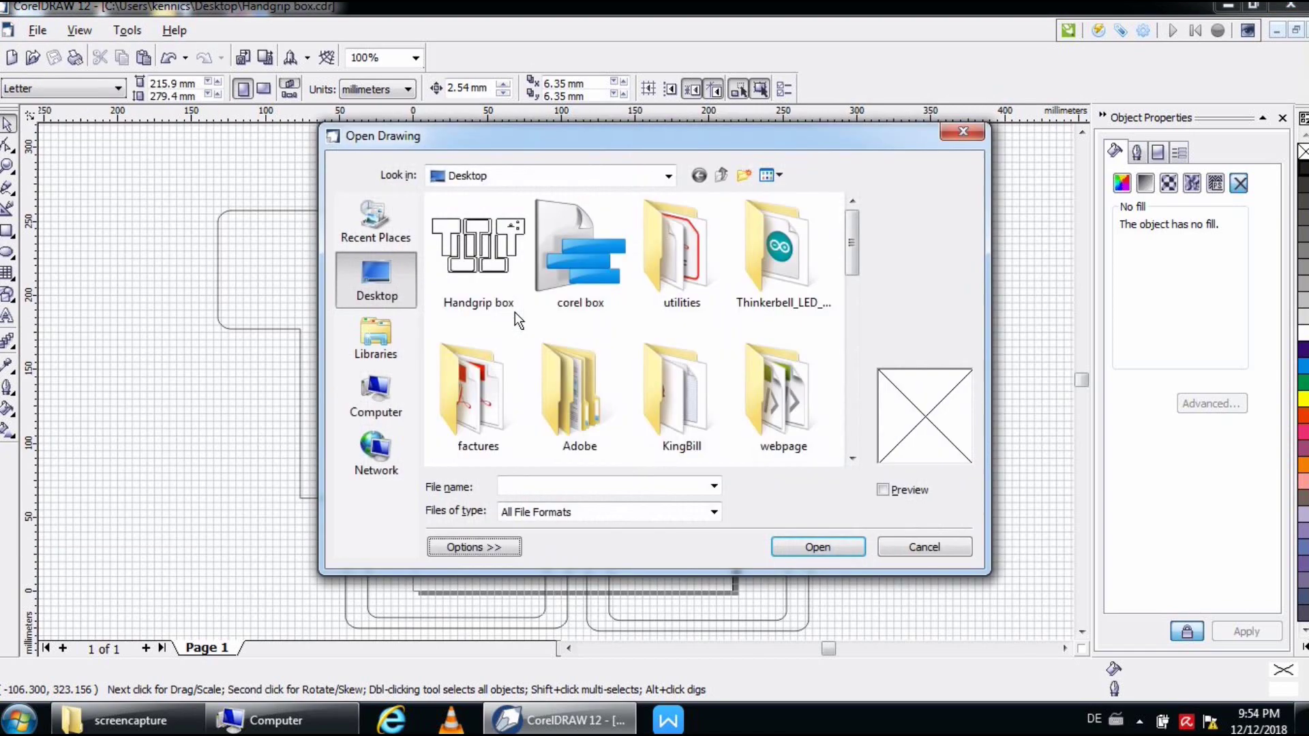
left_click(476, 254)
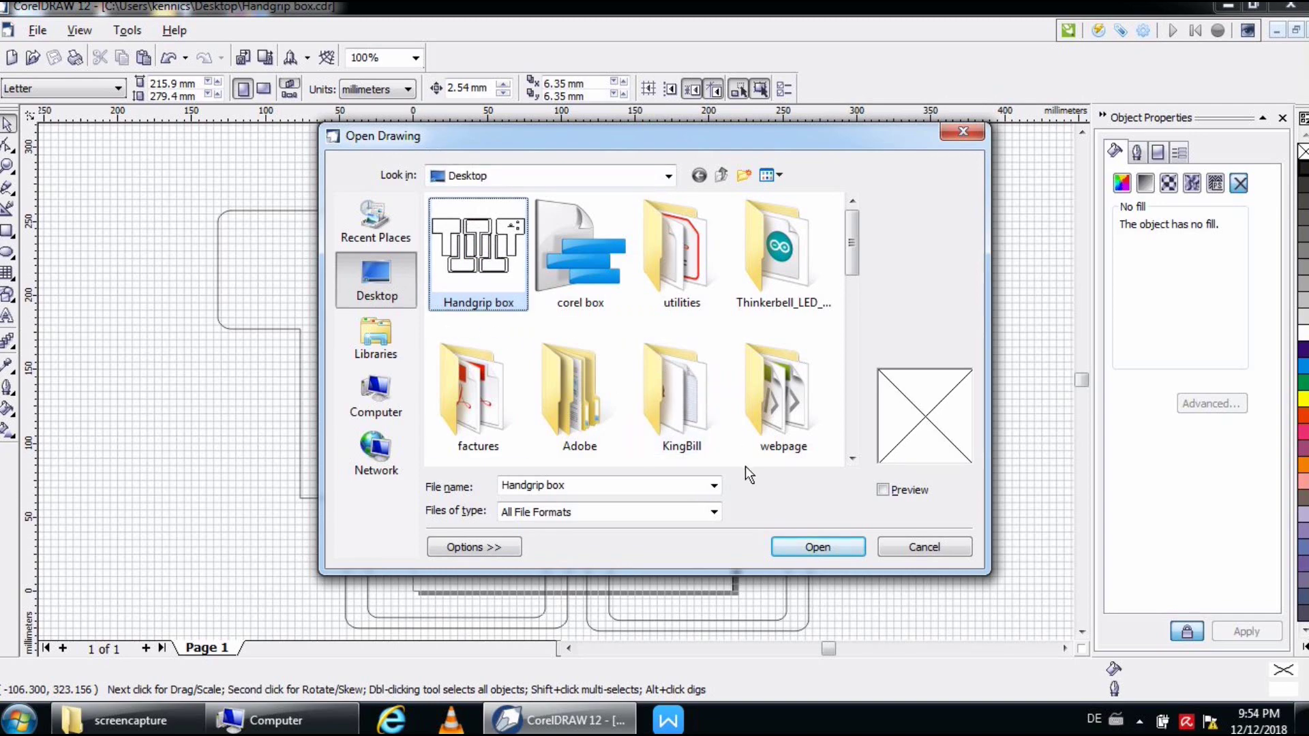
left_click(964, 549)
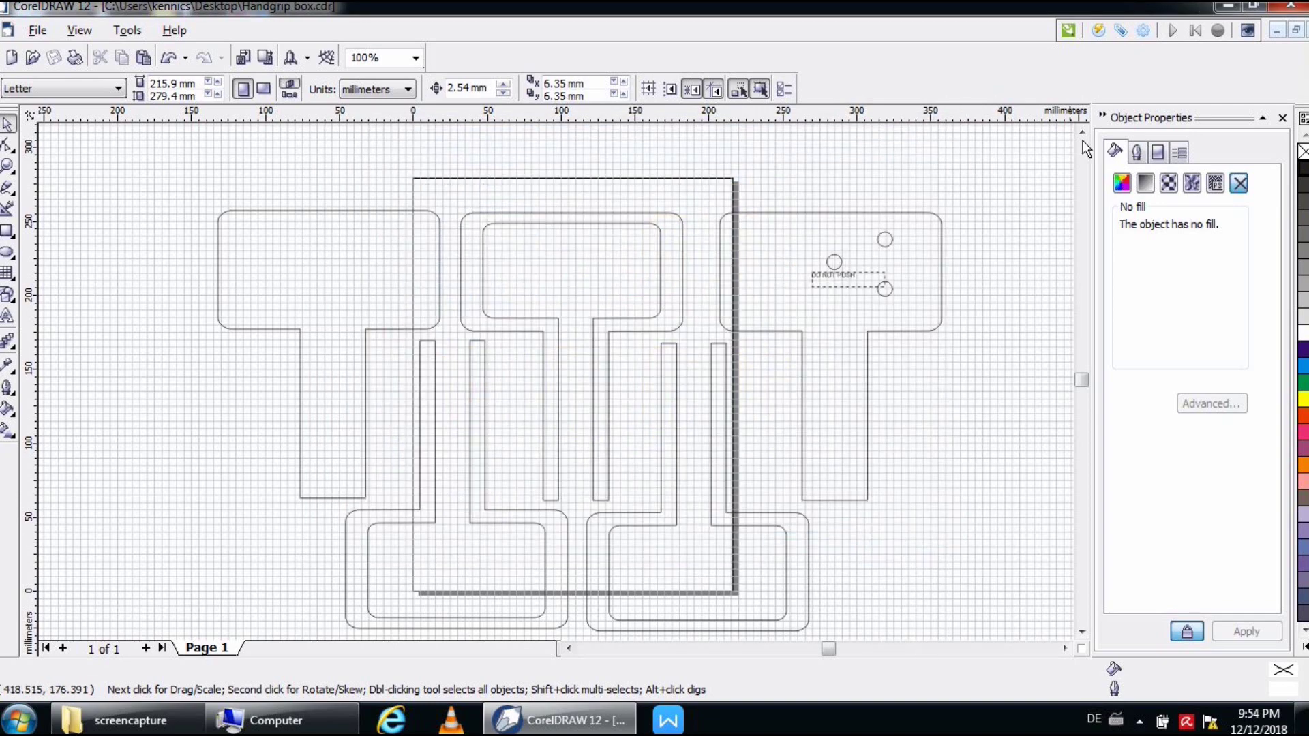